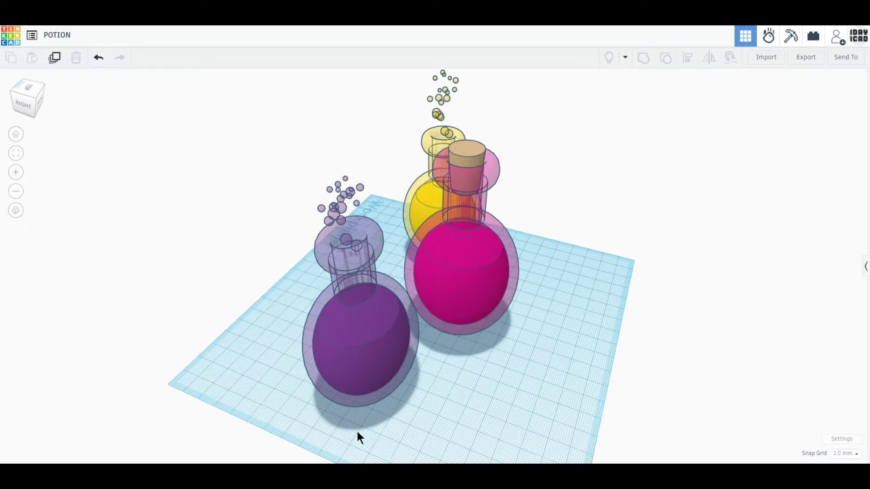
pyautogui.moveTo(15, 450); pyautogui.dragTo(367, 406, button='right')
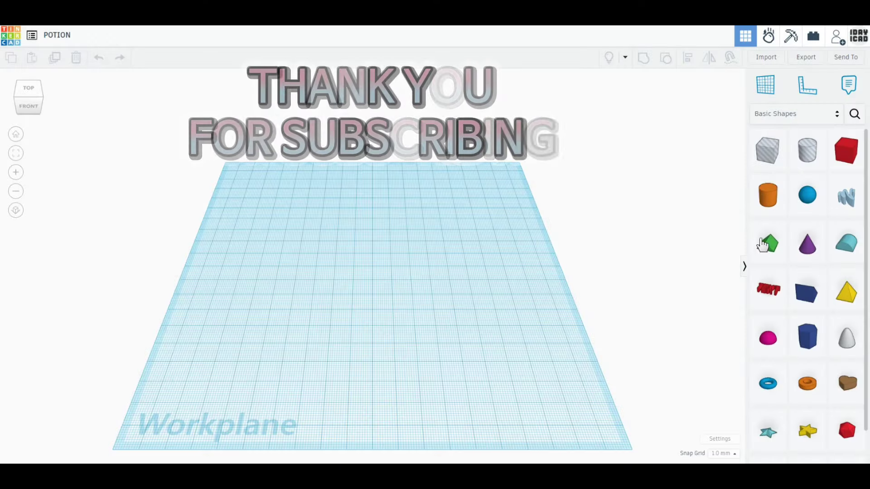
# Step: Place a sphere on the workplane and set its Steps to 24
pyautogui.click(808, 195)
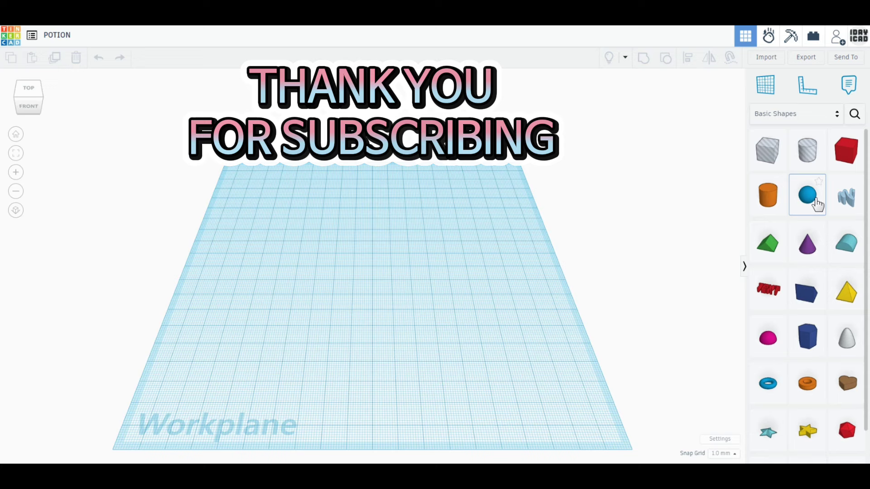
pyautogui.click(359, 307)
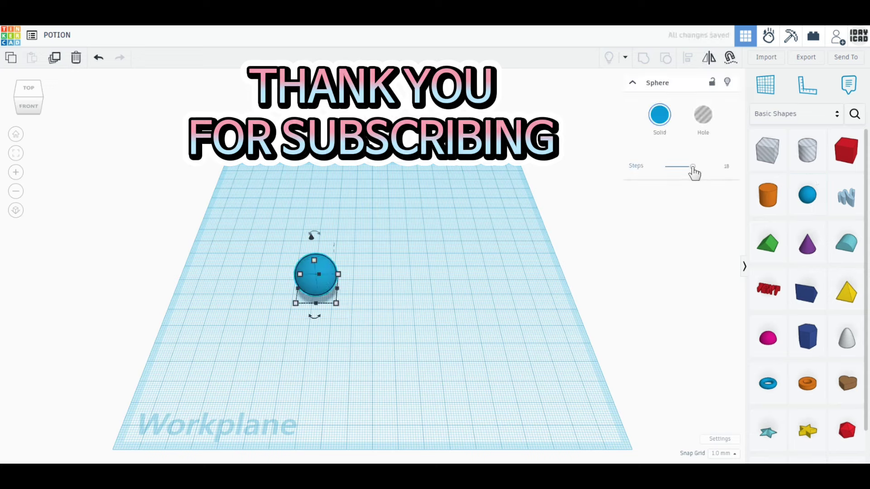
pyautogui.moveTo(693, 166); pyautogui.dragTo(739, 169)
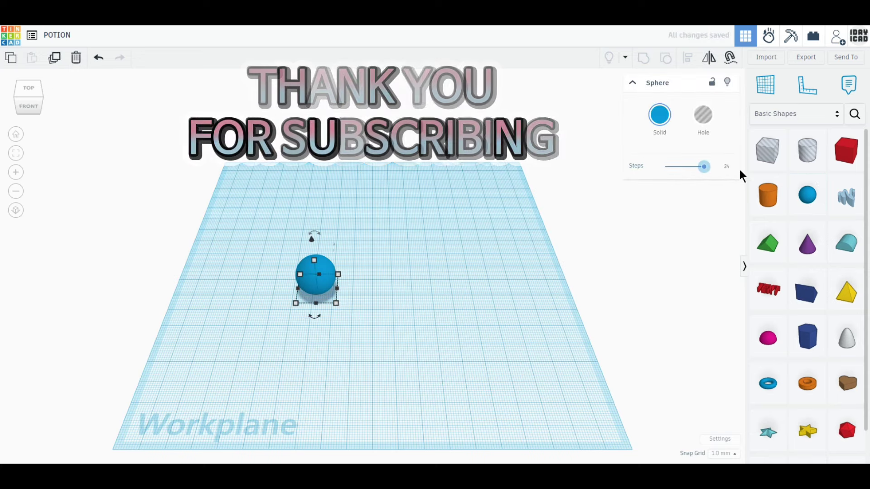
# Step: Place a cylinder on the workplane beside the sphere and set its Sides to 64
pyautogui.click(767, 199)
pyautogui.click(469, 324)
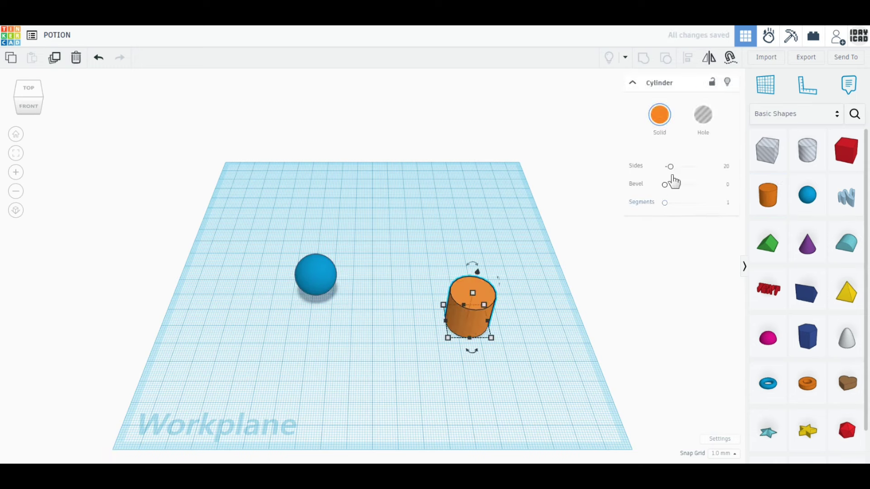
pyautogui.moveTo(670, 167); pyautogui.dragTo(752, 166)
# Step: Place a torus on the workplane and arrange it and the cylinder roughly in a row with the sphere
pyautogui.click(767, 385)
pyautogui.click(548, 381)
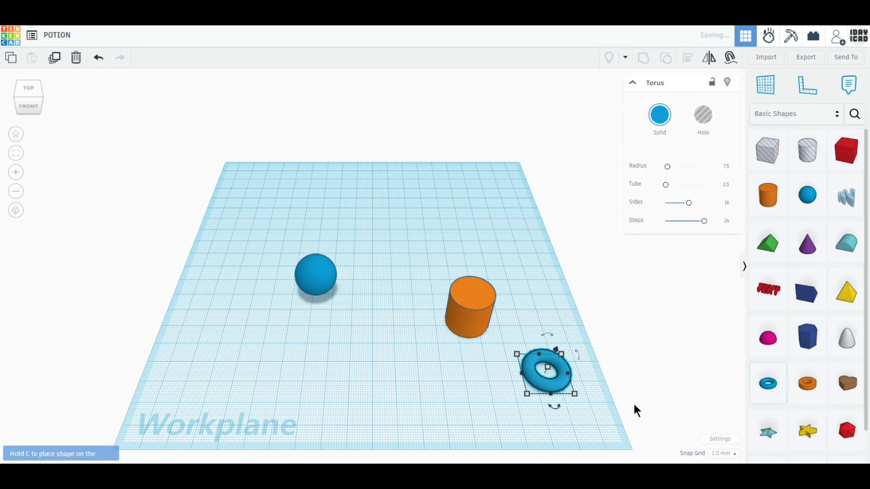
pyautogui.moveTo(556, 381); pyautogui.dragTo(503, 247)
pyautogui.moveTo(468, 314); pyautogui.dragTo(418, 291)
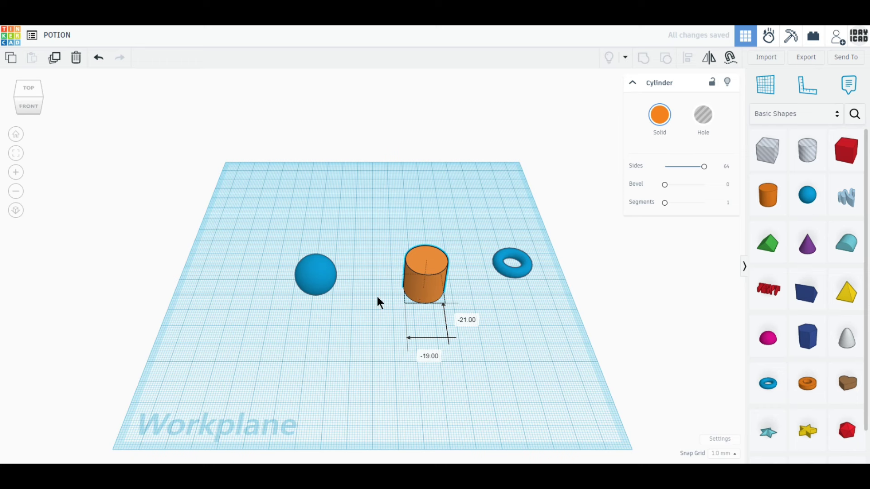
# Step: Resize the sphere to 60 mm in length, width and height
pyautogui.click(300, 284)
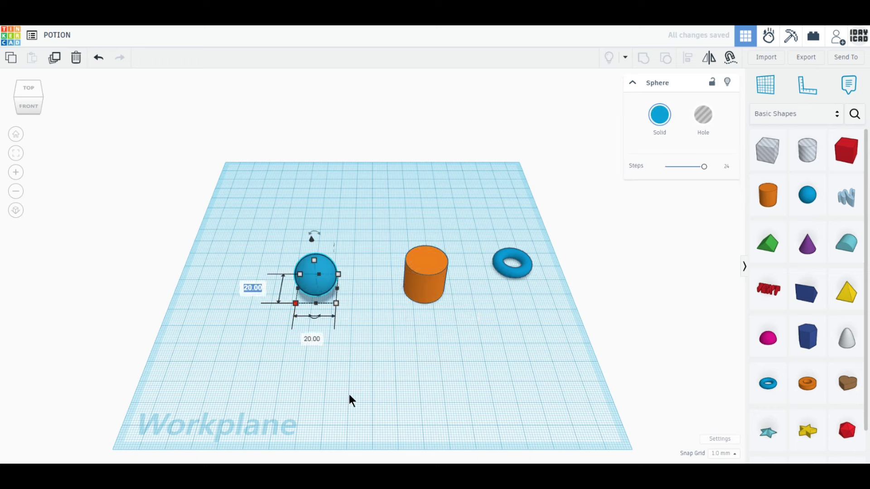
pyautogui.write('60')
pyautogui.press('Return')
pyautogui.click(305, 414)
pyautogui.write('60')
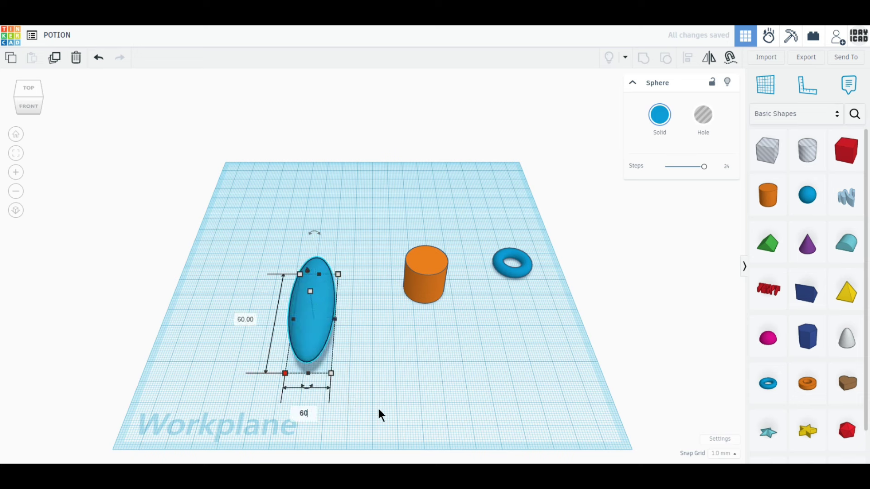
pyautogui.press('Return')
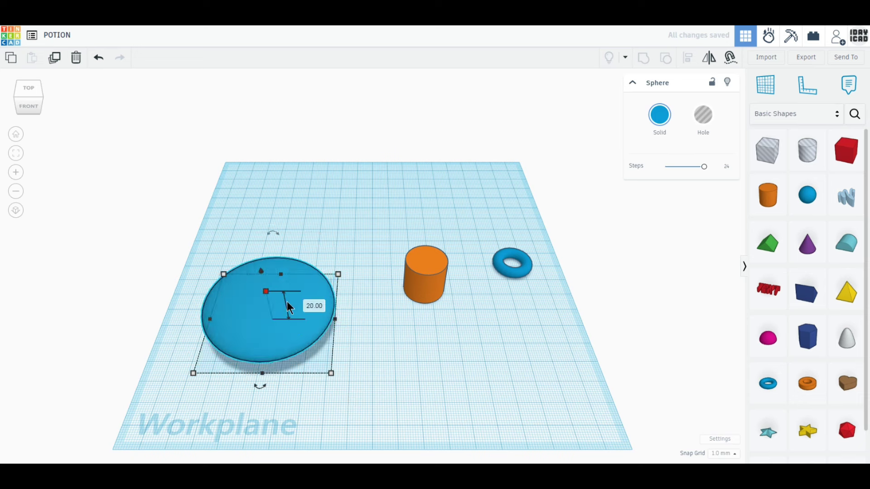
pyautogui.write('60')
pyautogui.press('Return')
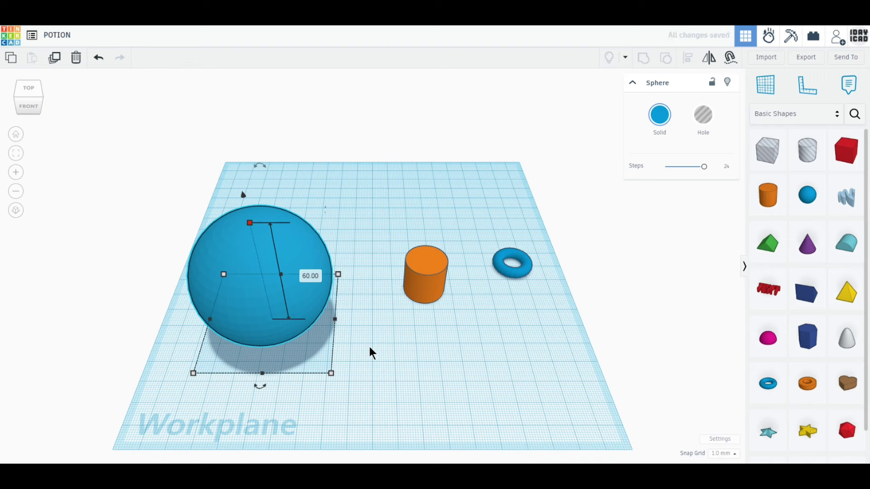
# Step: Duplicate the sphere onto the far side of the torus and set the copy's width and length to 50 mm
pyautogui.click(55, 59)
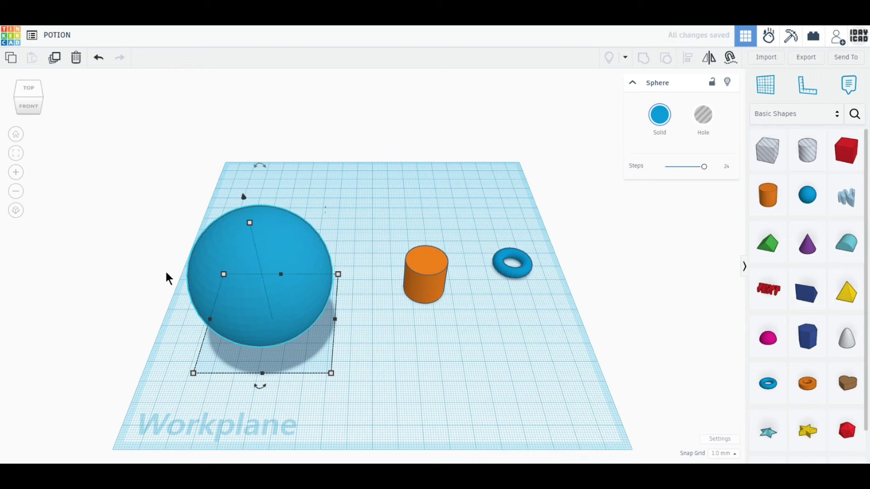
pyautogui.moveTo(270, 314); pyautogui.dragTo(655, 334)
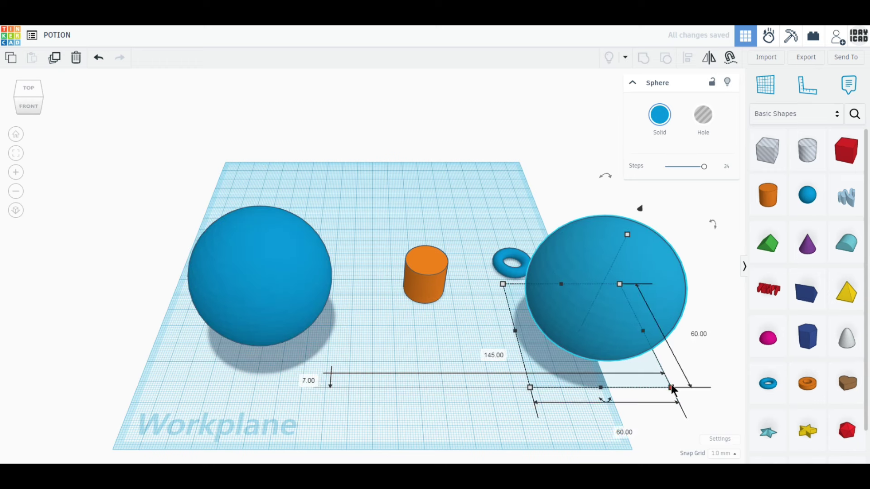
pyautogui.click(616, 429)
pyautogui.write('50')
pyautogui.press('Return')
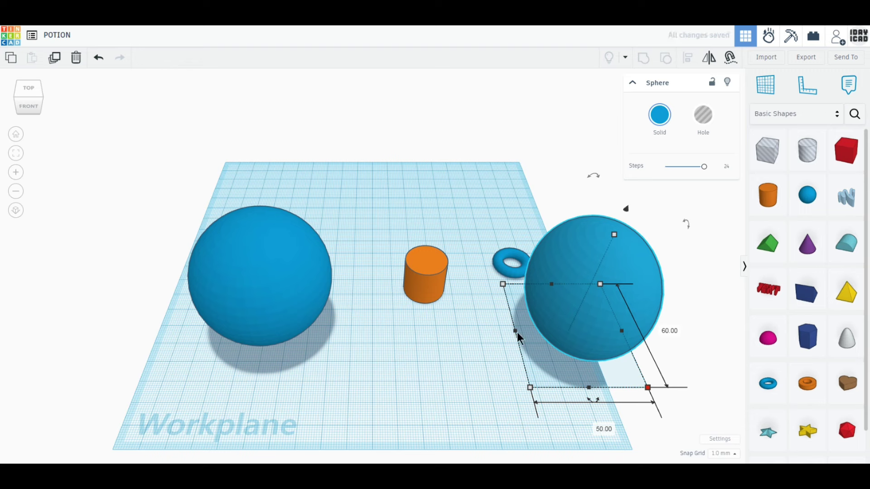
pyautogui.moveTo(503, 284)
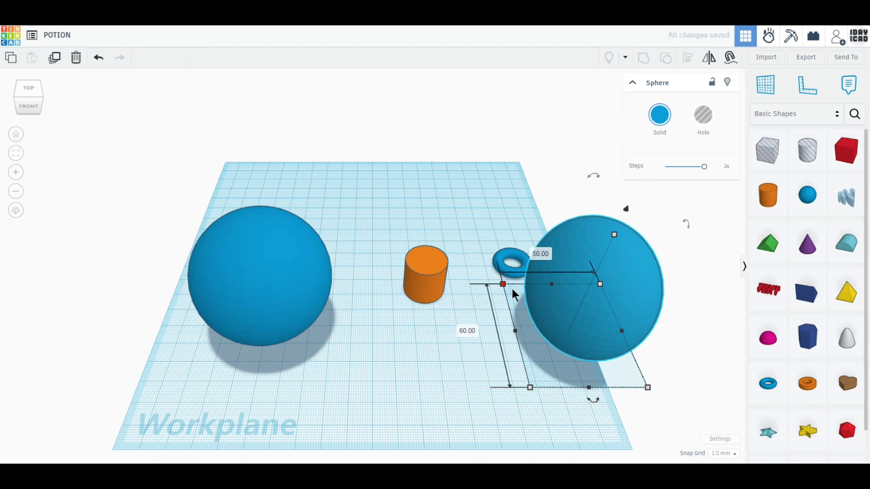
pyautogui.click(471, 327)
pyautogui.write('50')
pyautogui.press('Return')
# Step: Set the copied sphere's height to 50 mm and raise it 5 mm
pyautogui.moveTo(622, 244)
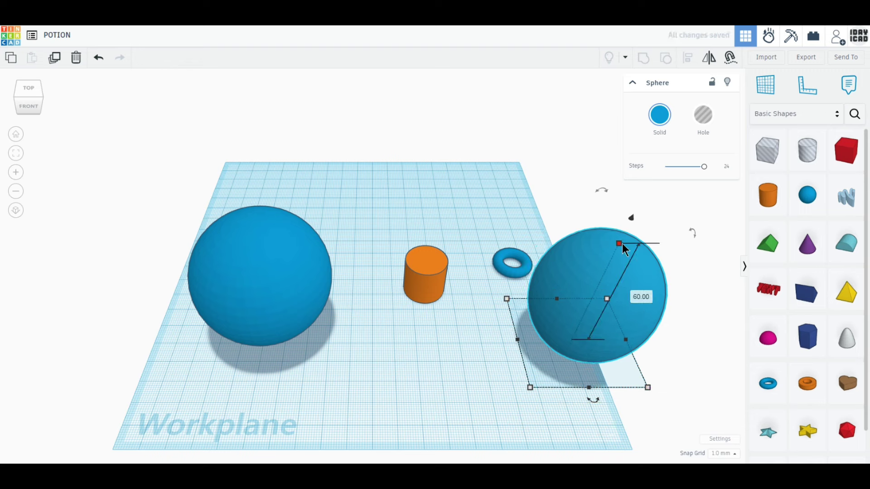
pyautogui.click(641, 296)
pyautogui.write('50')
pyautogui.press('Return')
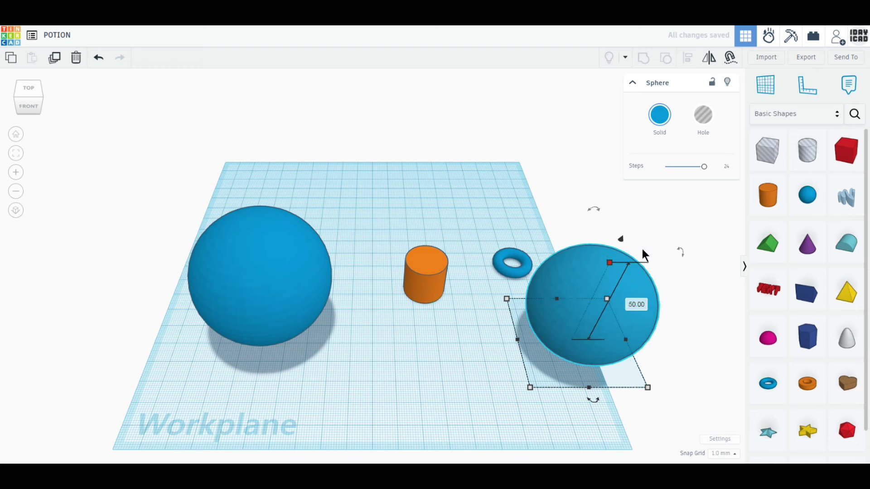
pyautogui.moveTo(622, 243); pyautogui.dragTo(622, 228)
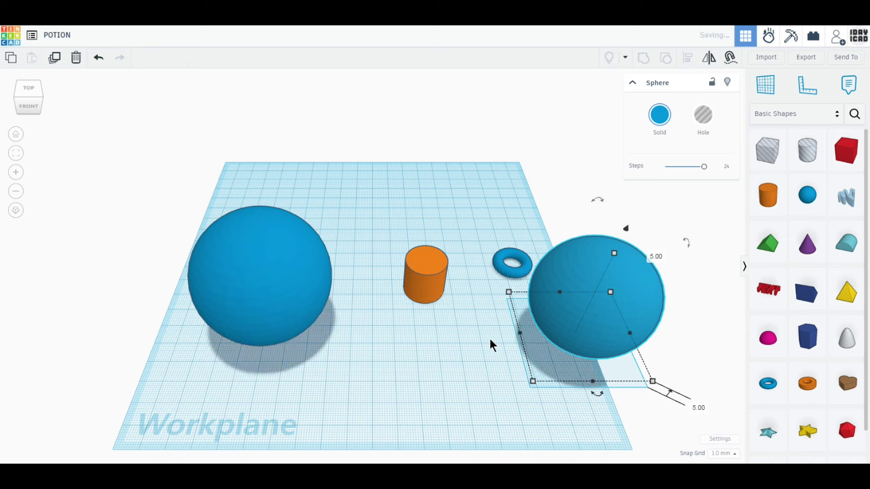
pyautogui.click(483, 325)
# Step: Move the torus in front of the cylinder and set its width and length to 30 mm
pyautogui.moveTo(505, 269); pyautogui.dragTo(463, 380)
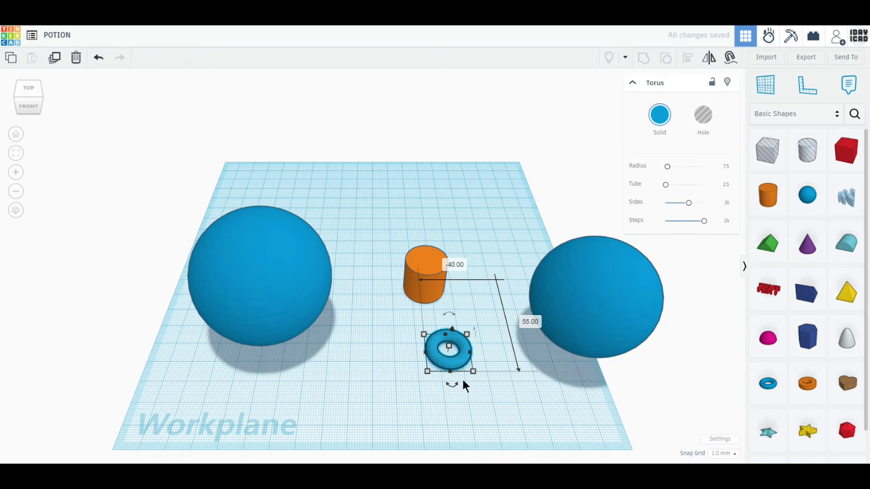
pyautogui.click(456, 411)
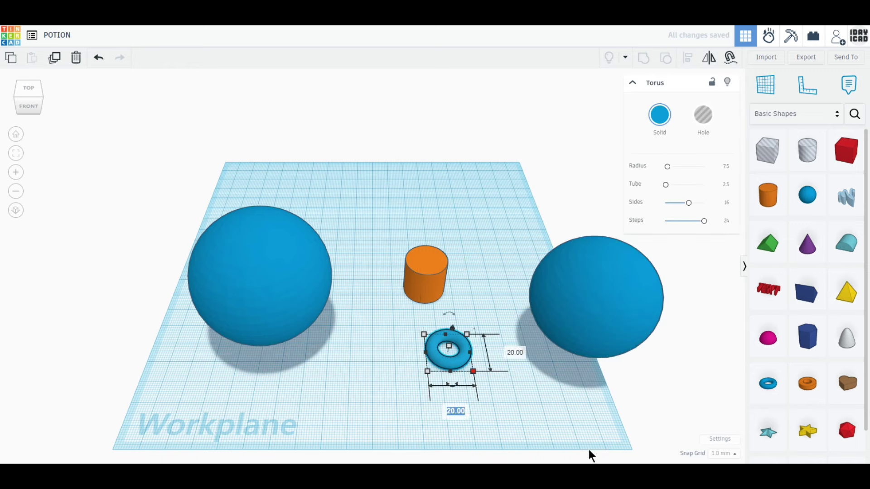
pyautogui.write('30')
pyautogui.press('Return')
pyautogui.click(539, 352)
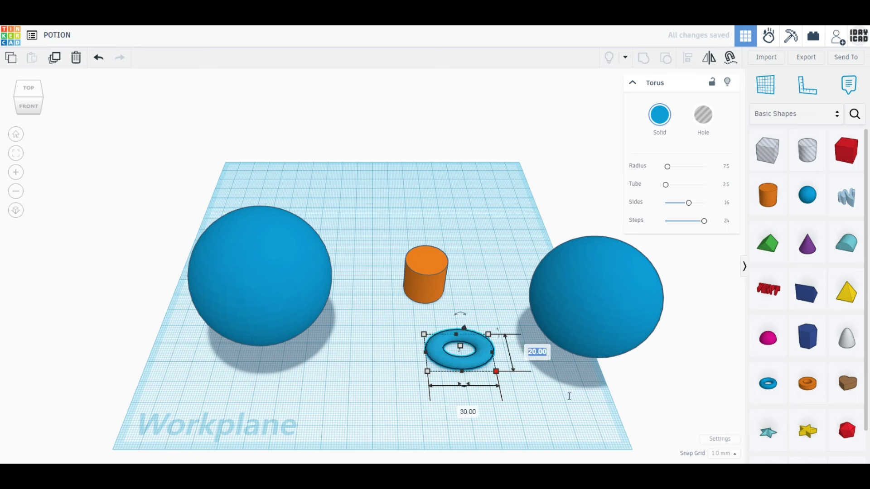
pyautogui.write('30')
pyautogui.press('Return')
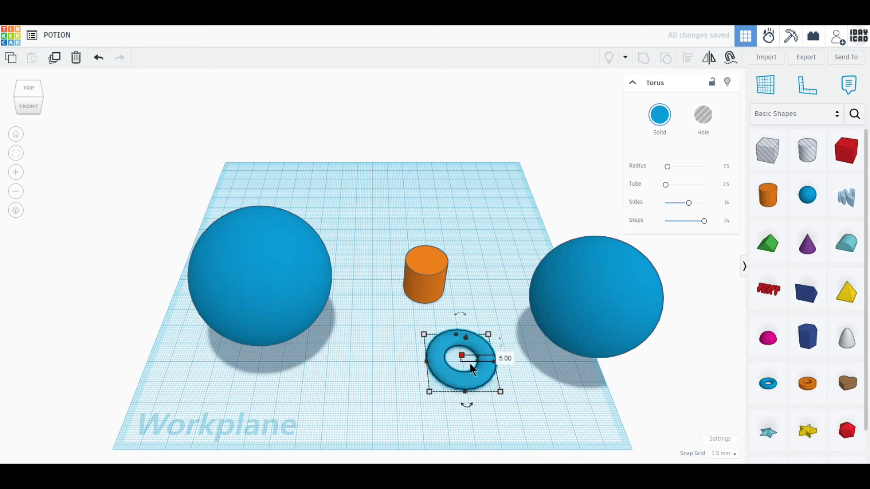
# Step: Set the torus height to 10 mm and its Sides to 24
pyautogui.click(510, 361)
pyautogui.write('10')
pyautogui.press('Return')
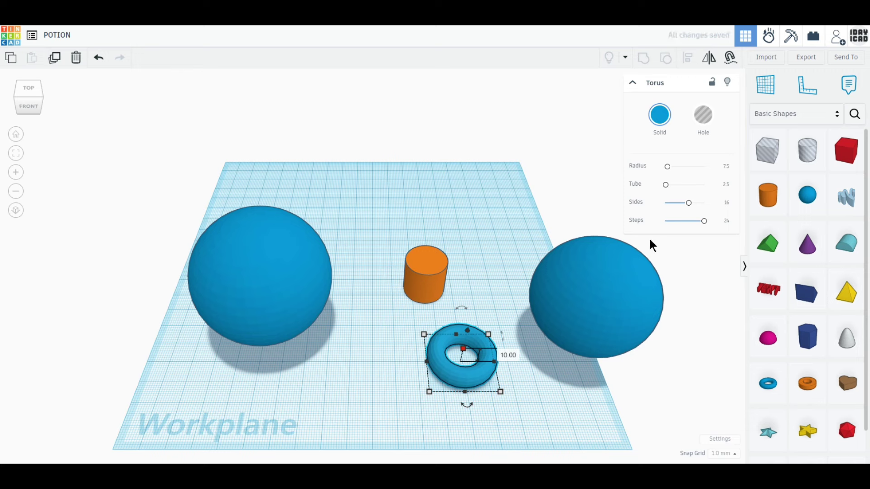
pyautogui.moveTo(691, 207); pyautogui.dragTo(733, 200)
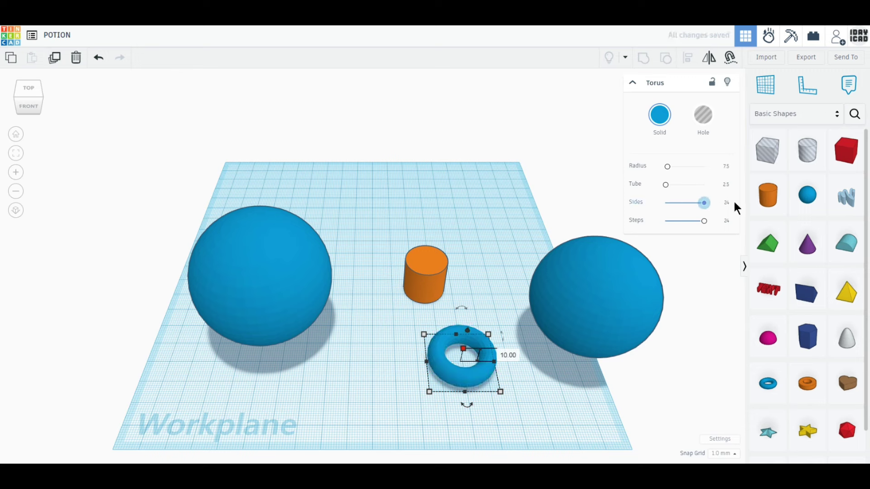
# Step: Set the cylinder's height to 50 mm and raise it 30 mm above the workplane
pyautogui.click(432, 284)
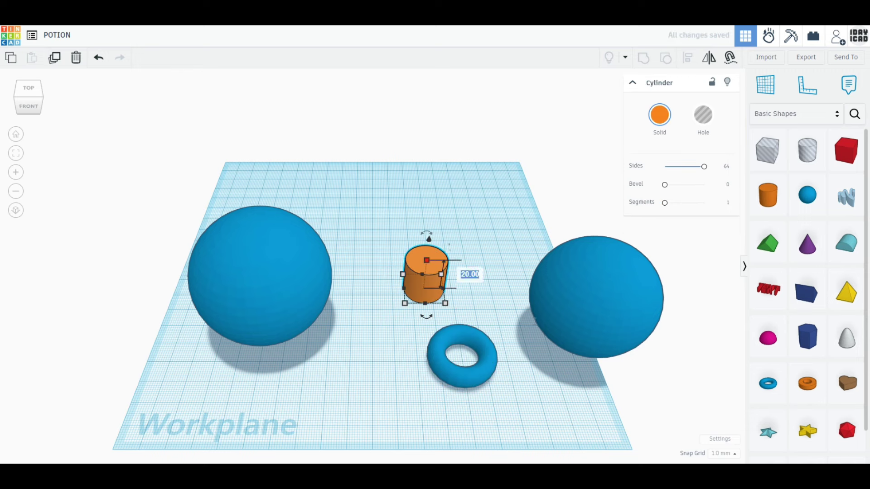
pyautogui.write('50')
pyautogui.press('Return')
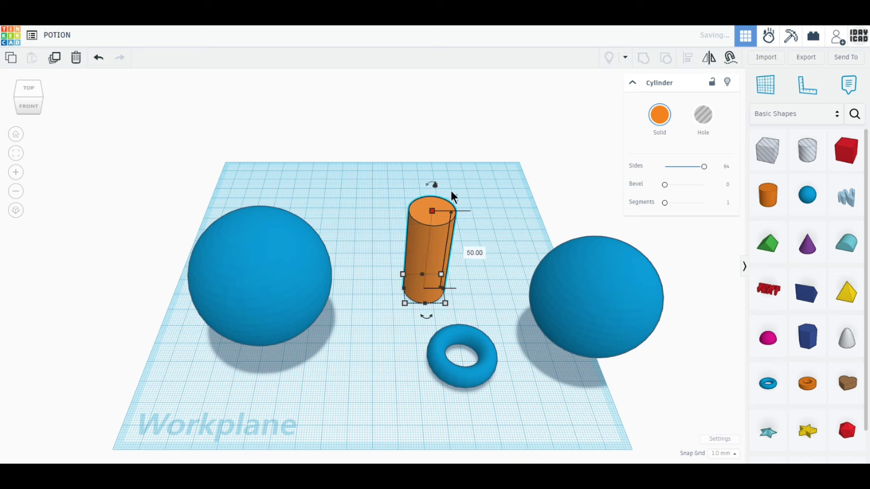
pyautogui.moveTo(436, 187); pyautogui.dragTo(436, 176)
pyautogui.click(491, 306)
pyautogui.write('30')
pyautogui.press('Return')
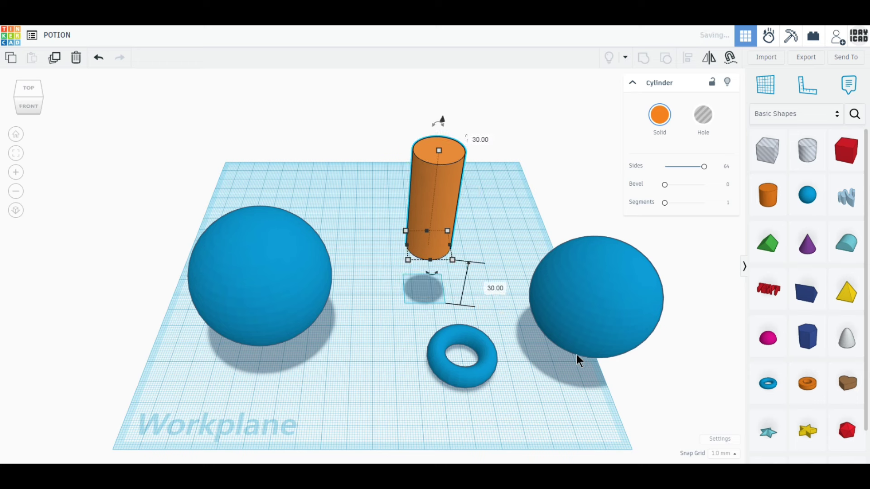
# Step: Raise the torus 75 mm above the workplane
pyautogui.click(490, 374)
pyautogui.click(462, 340)
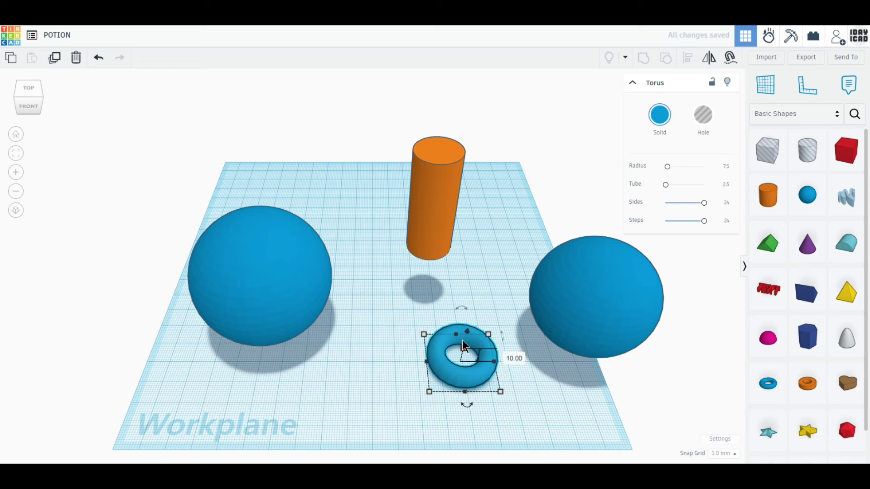
pyautogui.moveTo(467, 333); pyautogui.dragTo(471, 323)
pyautogui.click(546, 398)
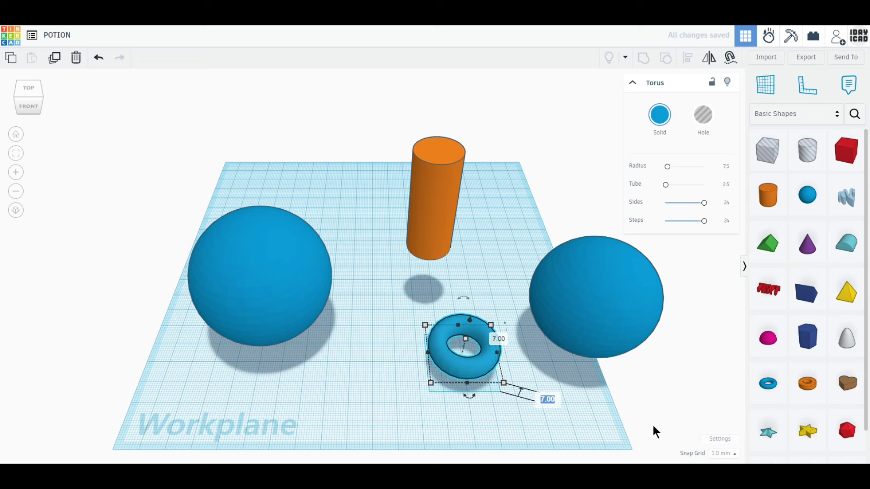
pyautogui.write('75')
pyautogui.press('Return')
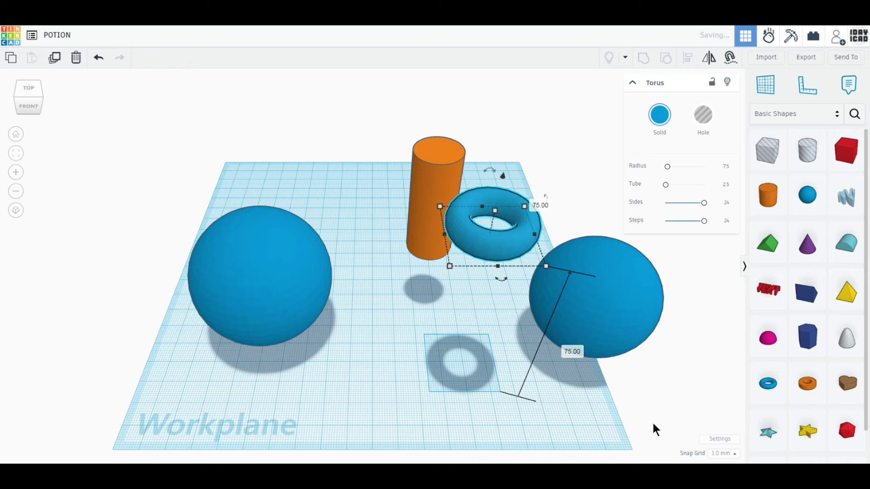
# Step: Switch the view to orthographic projection and check the heights of the shapes from the front
pyautogui.click(16, 210)
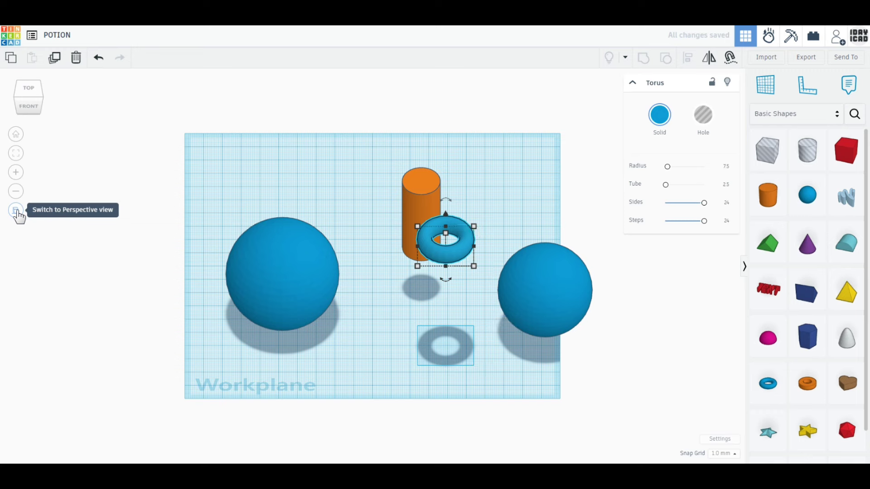
pyautogui.click(30, 107)
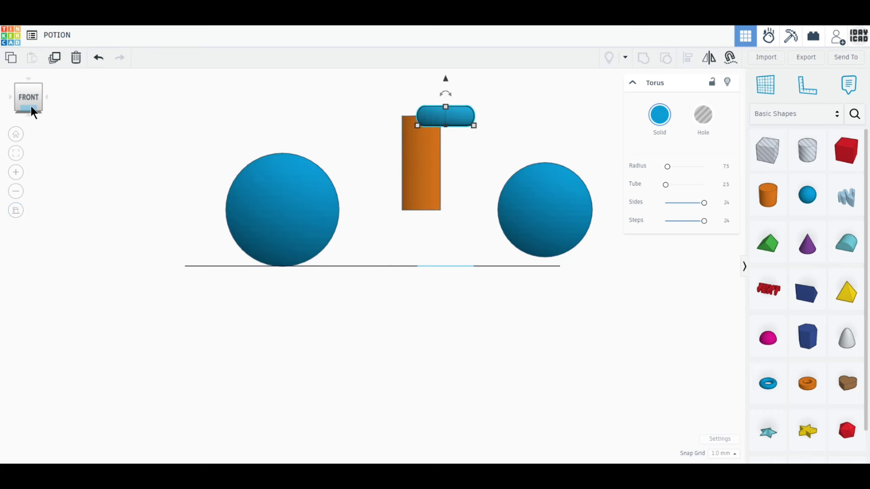
pyautogui.click(30, 85)
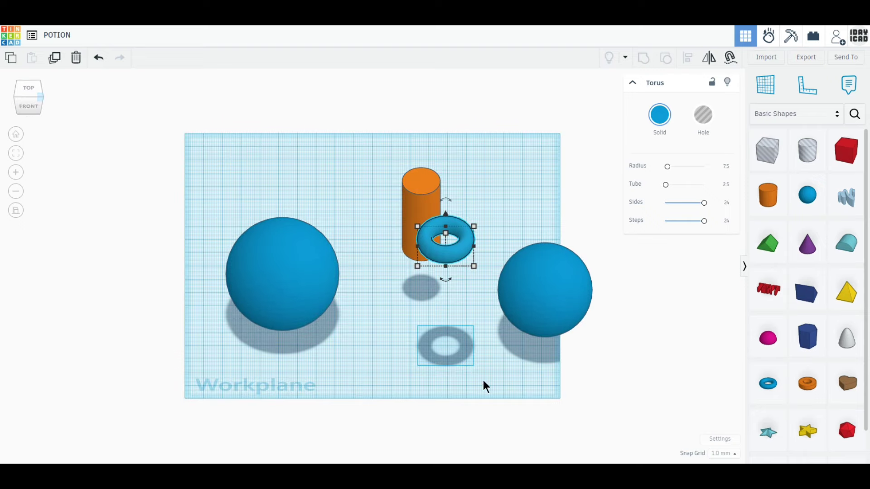
# Step: Center-align the large sphere, the cylinder and the torus on each other in both width and depth to assemble the bottle
pyautogui.moveTo(488, 383); pyautogui.dragTo(154, 131)
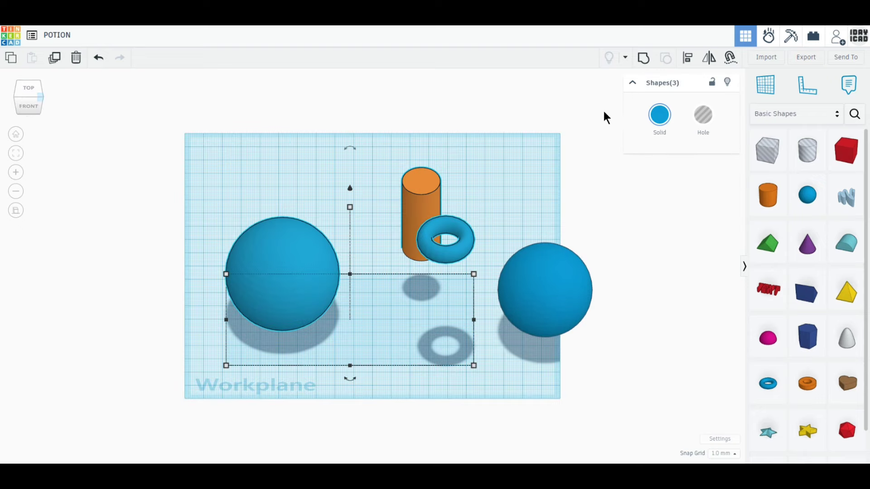
pyautogui.click(690, 60)
pyautogui.click(350, 375)
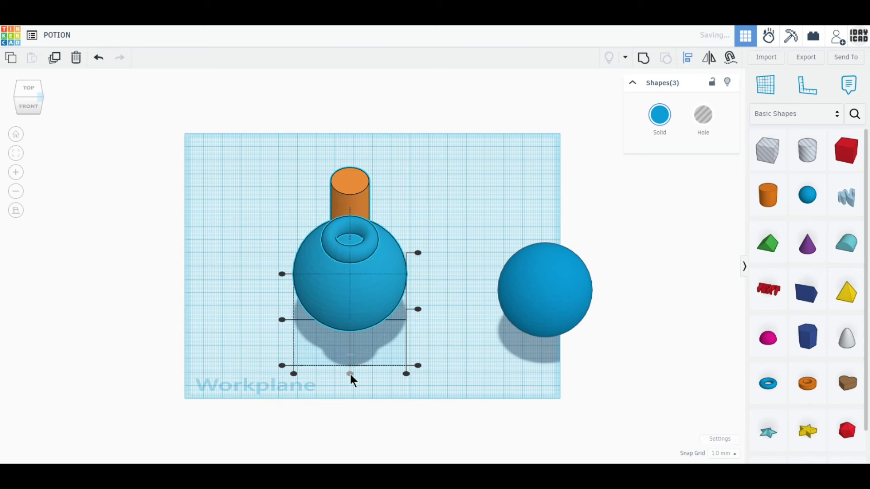
pyautogui.click(282, 321)
pyautogui.click(228, 309)
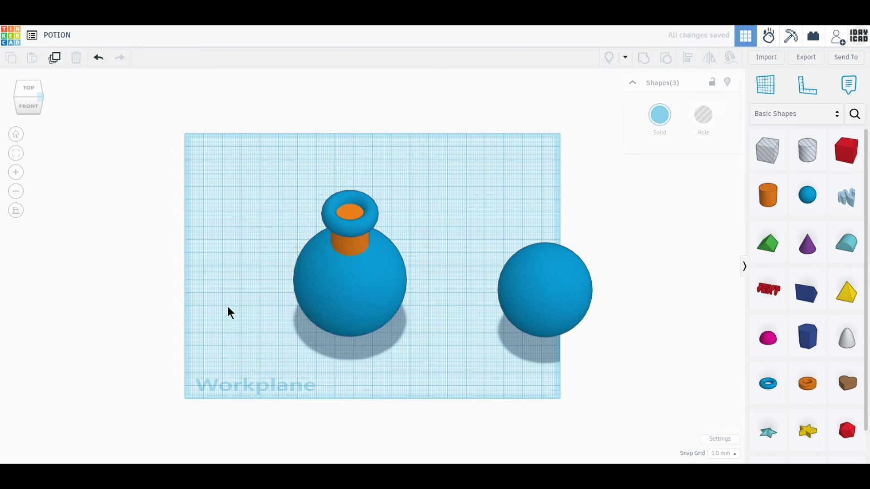
pyautogui.click(31, 108)
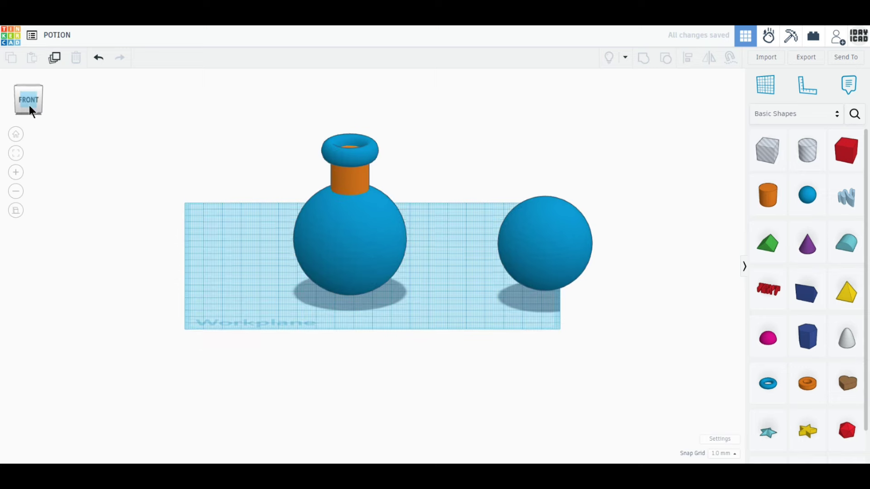
pyautogui.click(24, 81)
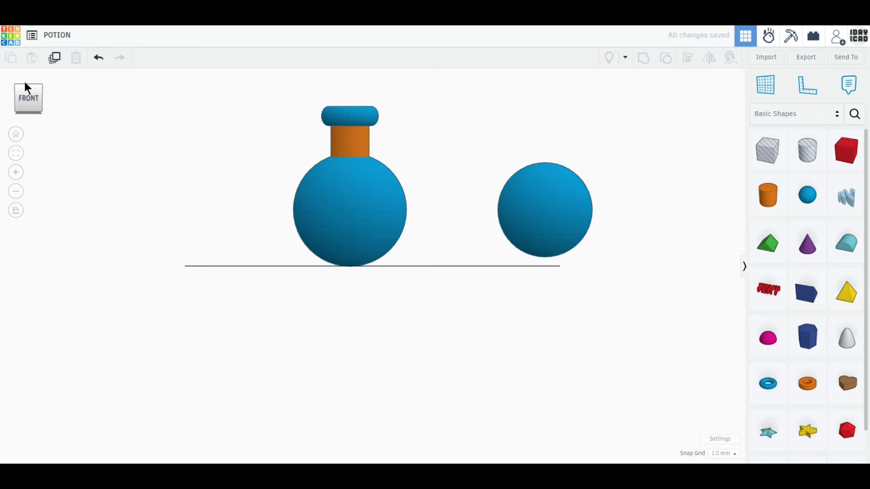
pyautogui.click(30, 111)
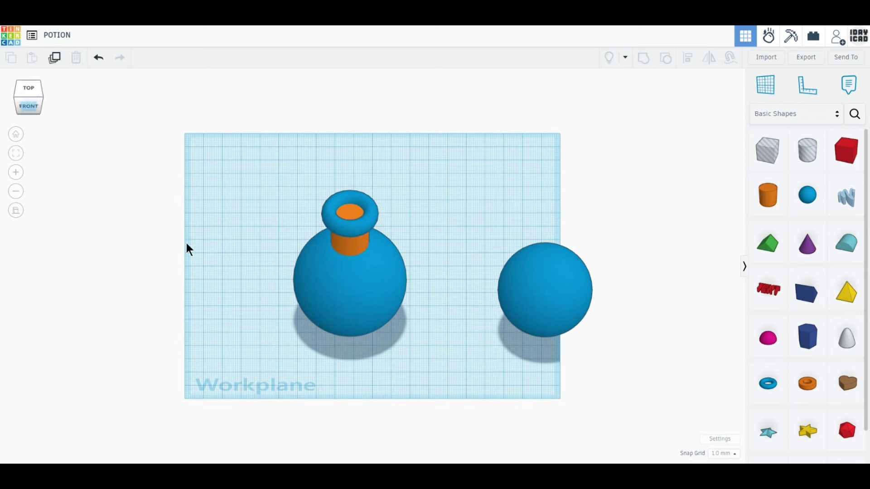
# Step: Move the assembled sphere, cylinder and torus together toward the free left part of the workplane
pyautogui.moveTo(283, 184); pyautogui.dragTo(284, 185)
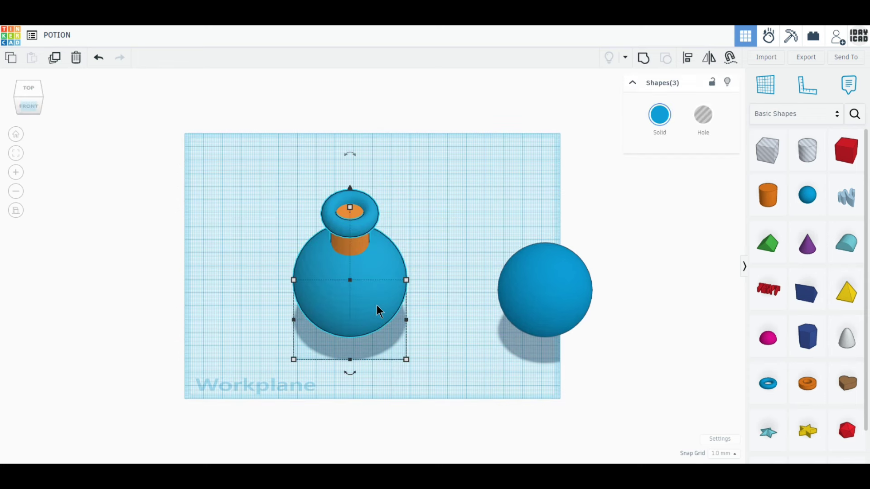
pyautogui.moveTo(377, 306); pyautogui.dragTo(314, 294)
pyautogui.click(382, 306)
# Step: Duplicate the bottle's neck cylinder and place the copy between the bottle and the small sphere
pyautogui.click(287, 236)
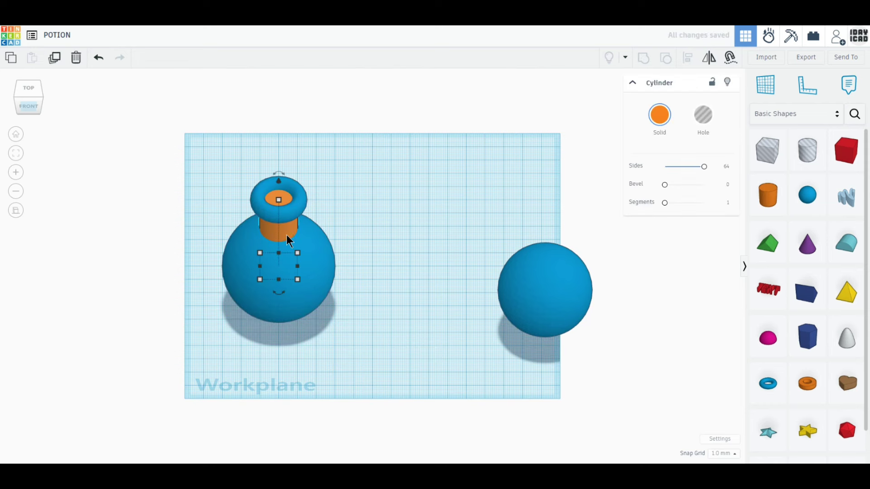
pyautogui.click(54, 57)
pyautogui.click(361, 308)
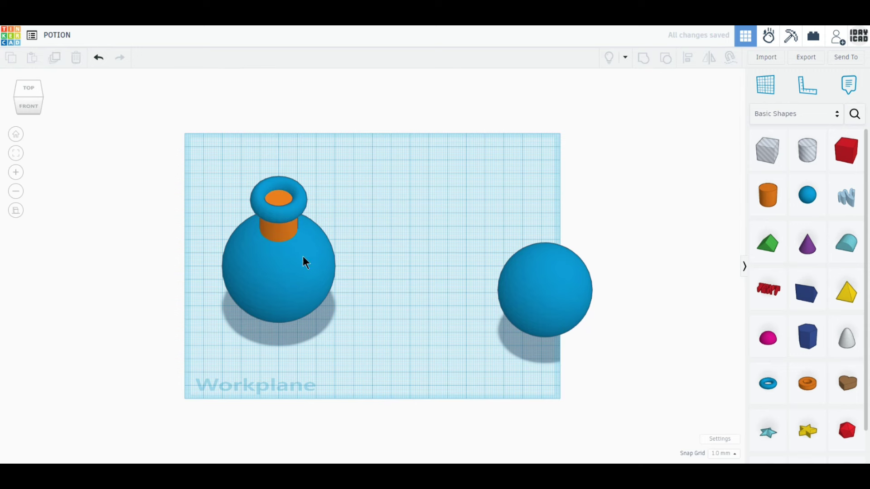
pyautogui.click(553, 321)
pyautogui.click(277, 232)
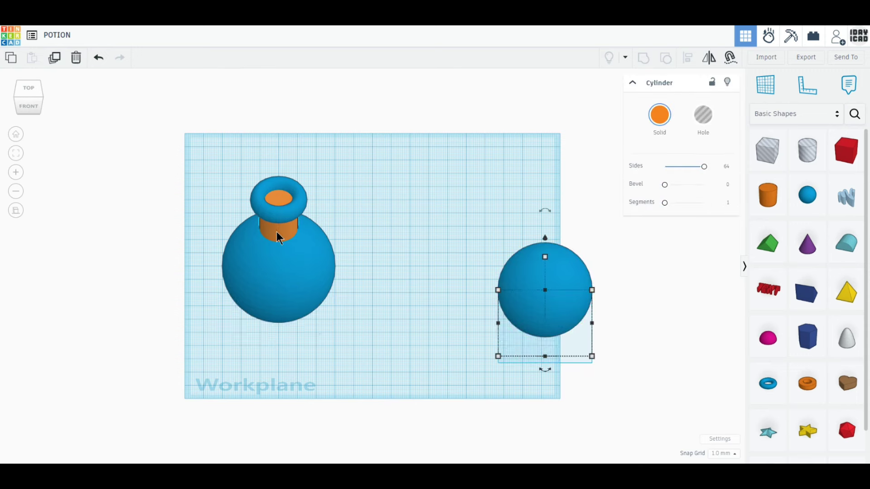
pyautogui.click(56, 63)
pyautogui.moveTo(278, 229); pyautogui.dragTo(425, 240)
# Step: Duplicate the small sphere and move the copy about 66 mm left and 8 mm forward or back, onto the cylinder copy
pyautogui.click(509, 283)
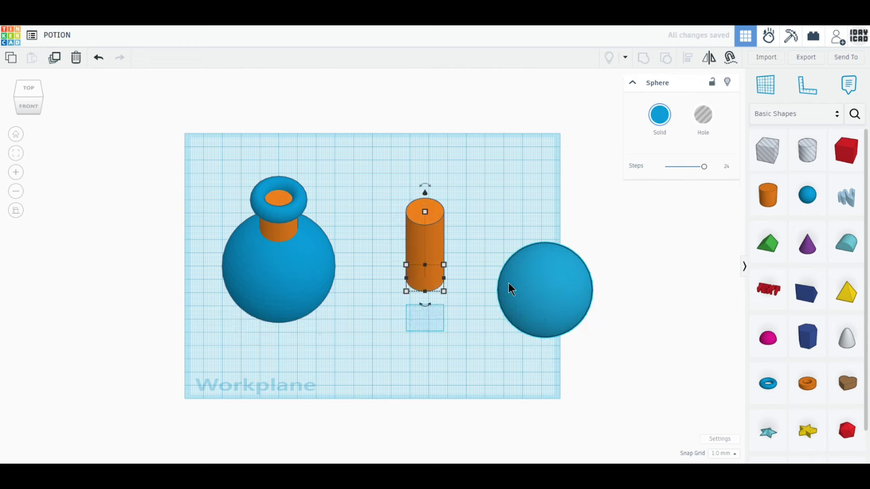
pyautogui.click(55, 64)
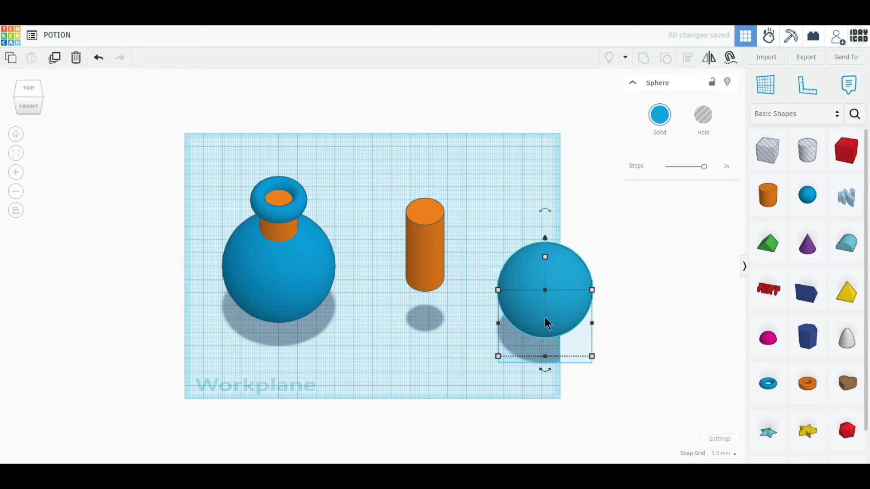
pyautogui.moveTo(546, 322); pyautogui.dragTo(438, 304)
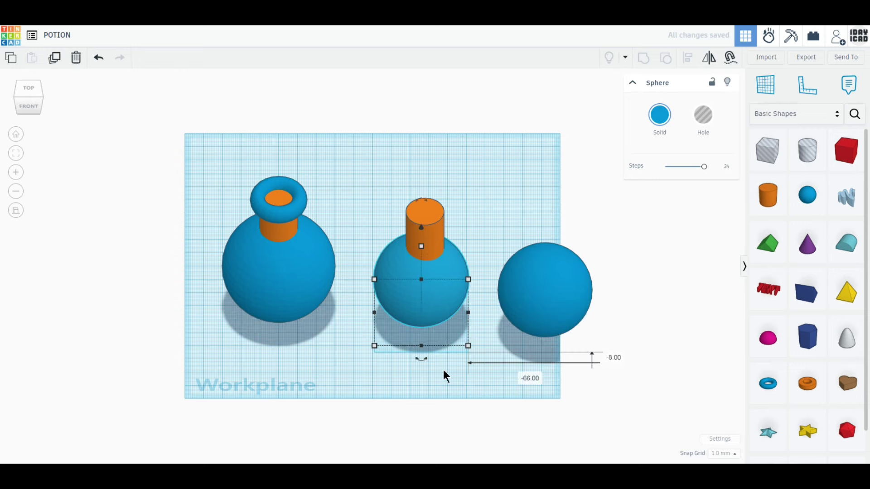
# Step: Center-align the sphere copy and the cylinder copy on each other
pyautogui.keyDown('shift'); pyautogui.click(401, 233); pyautogui.keyUp('shift')
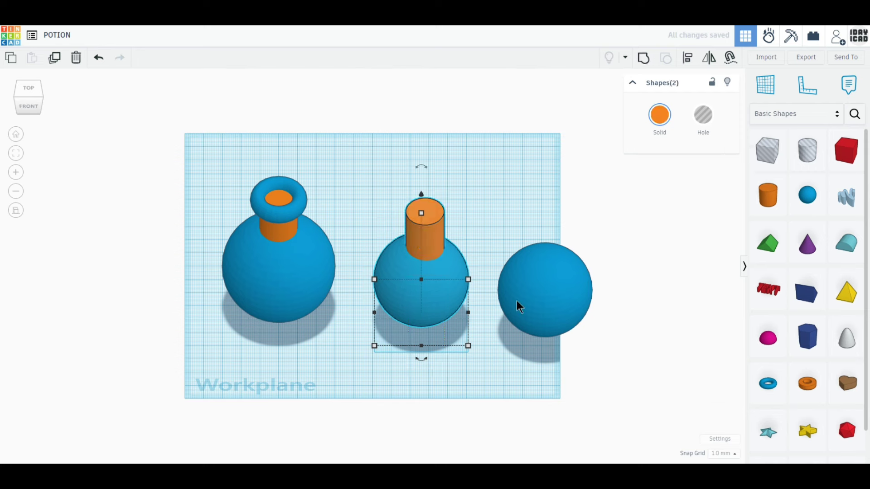
pyautogui.click(690, 65)
pyautogui.click(422, 355)
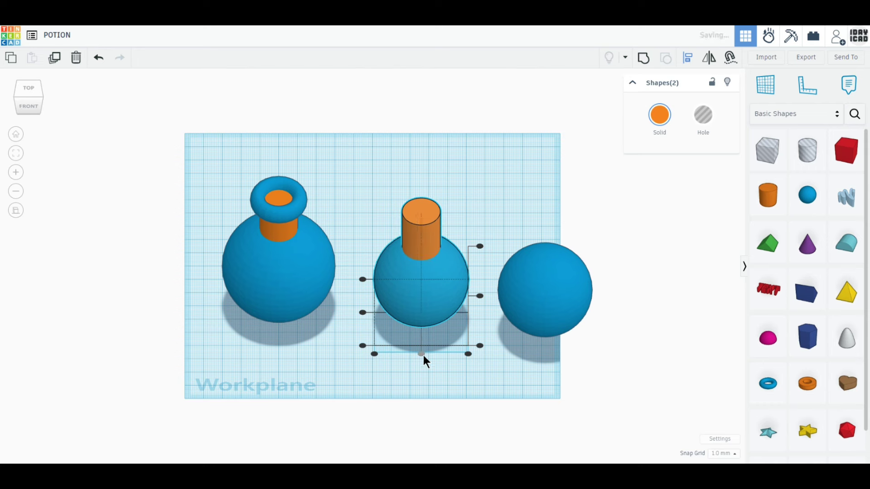
pyautogui.click(340, 351)
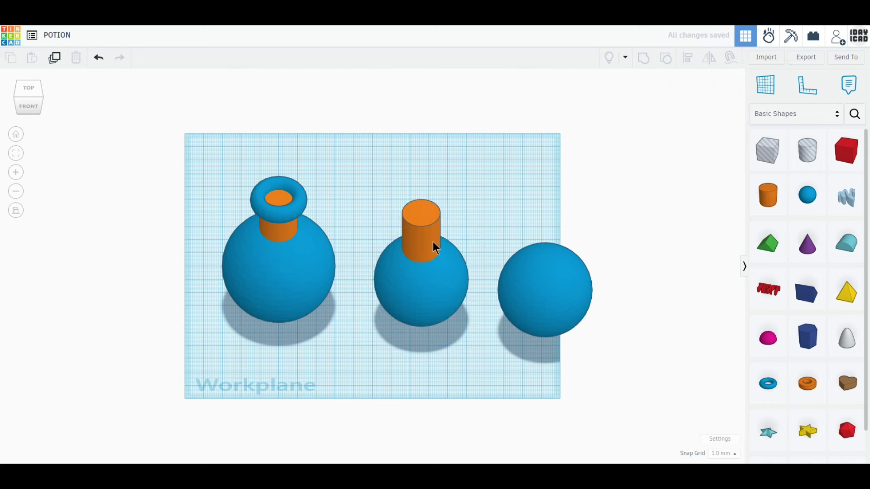
# Step: Make the cylinder copy slightly taller and set its width and length to 16 mm
pyautogui.click(423, 214)
pyautogui.moveTo(422, 212); pyautogui.dragTo(423, 202)
pyautogui.click(440, 293)
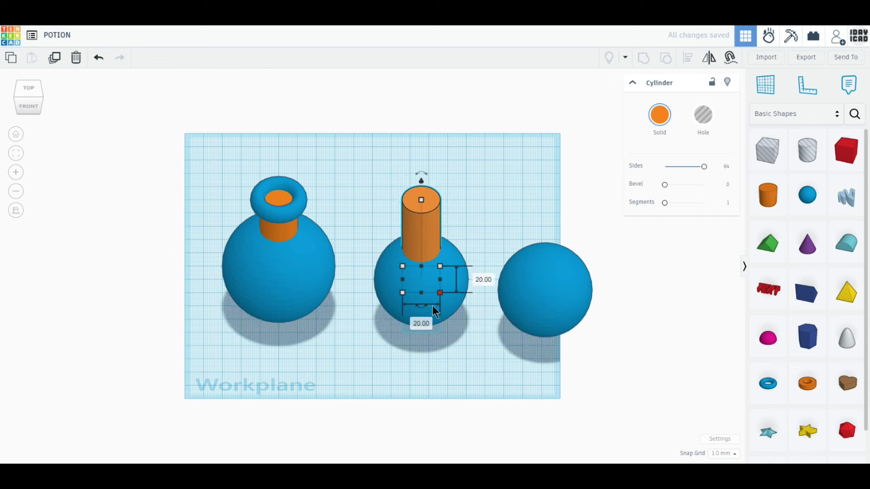
pyautogui.write('16')
pyautogui.press('Return')
pyautogui.write('16')
pyautogui.press('Return')
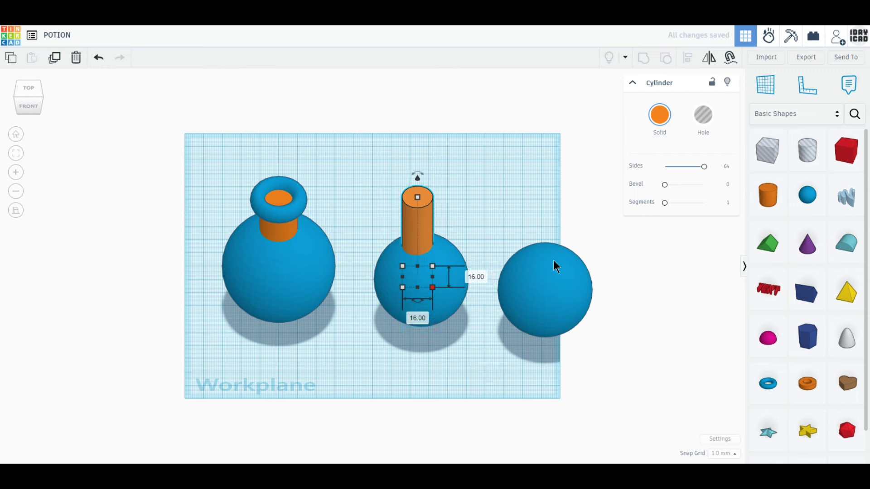
# Step: Turn the cylinder and sphere copies into holes and center-align them with the bottle shapes in width and depth
pyautogui.keyDown('shift'); pyautogui.click(457, 269); pyautogui.keyUp('shift')
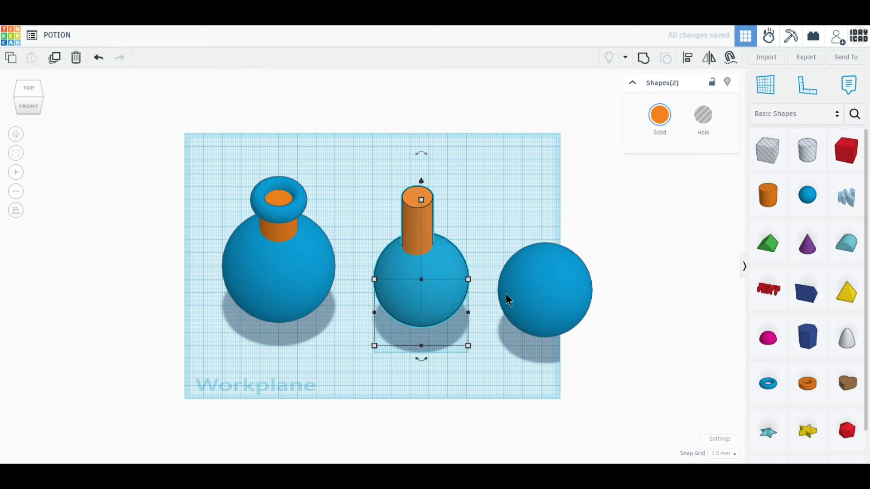
pyautogui.click(705, 122)
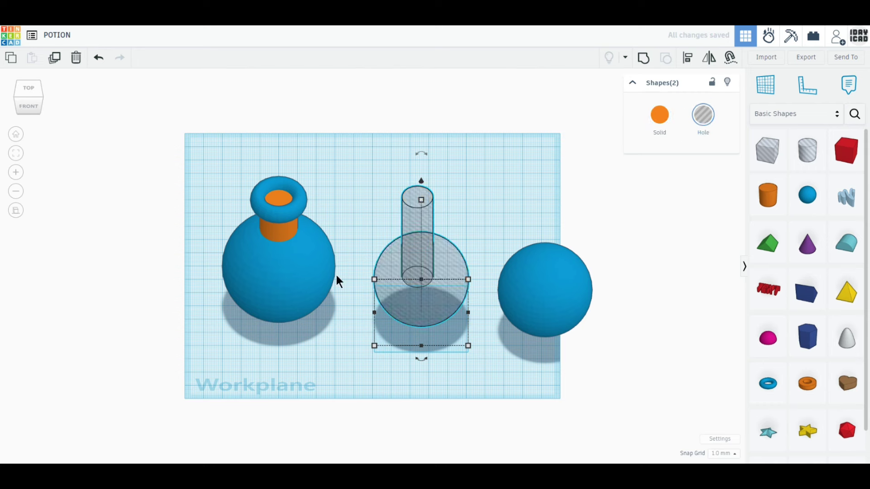
pyautogui.moveTo(471, 381); pyautogui.dragTo(211, 136)
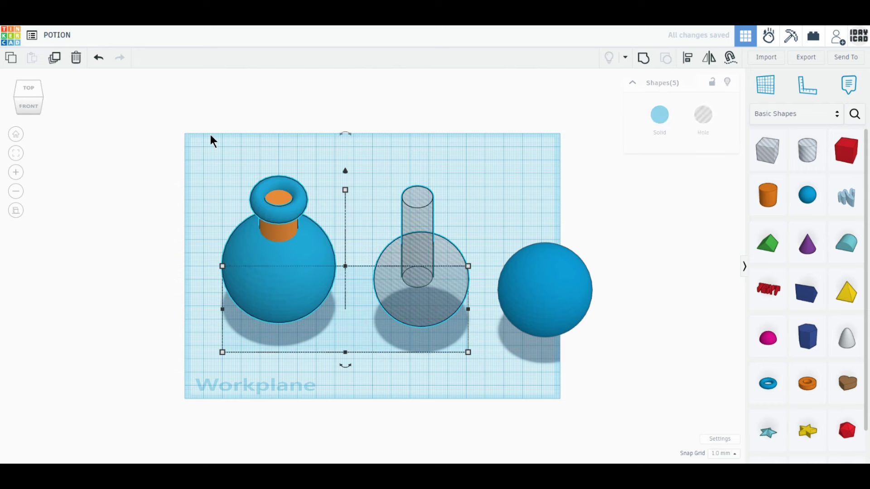
pyautogui.click(688, 59)
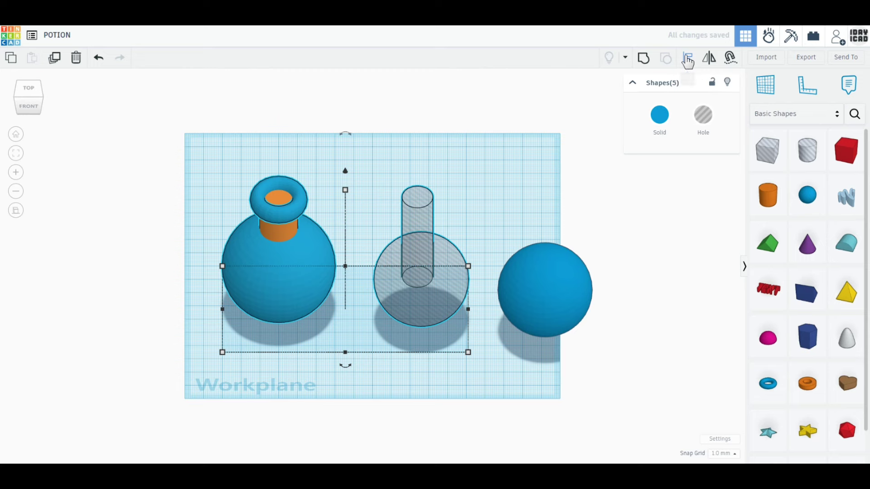
pyautogui.click(345, 361)
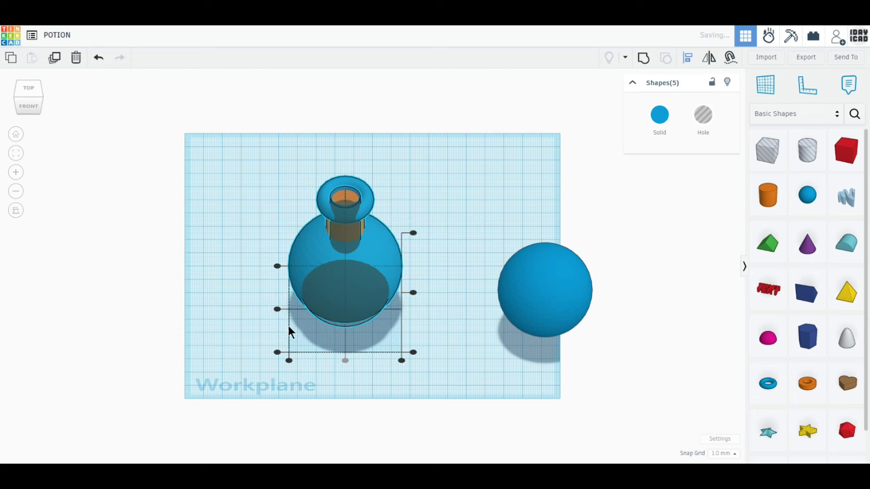
pyautogui.click(278, 309)
pyautogui.scroll(3, 271, 321)
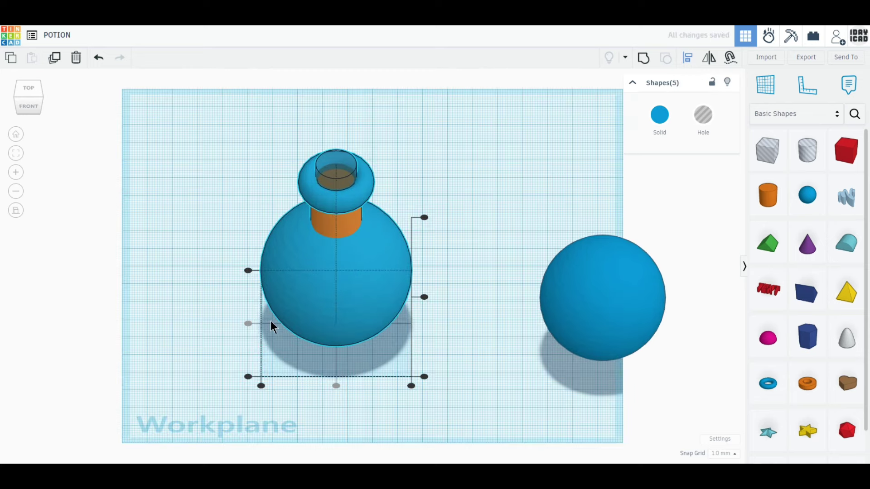
# Step: Group the bottle shapes with the holes and make the resulting bottle transparent white
pyautogui.click(644, 59)
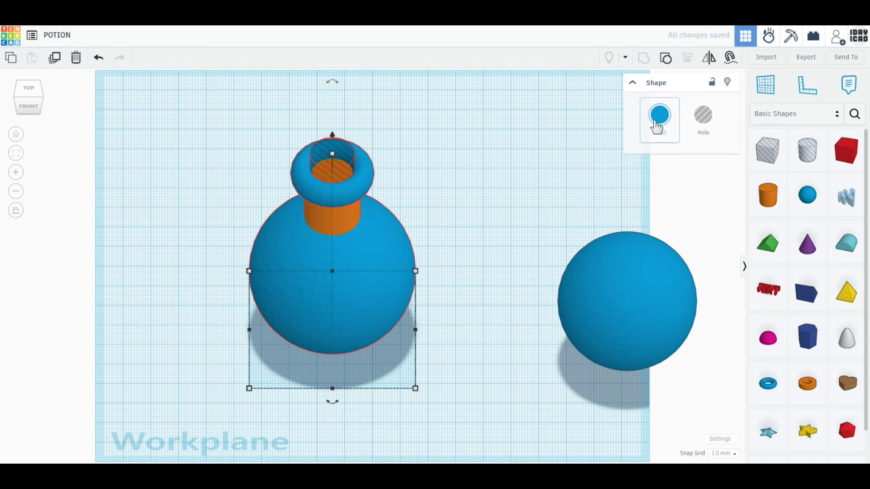
pyautogui.click(658, 123)
pyautogui.click(735, 266)
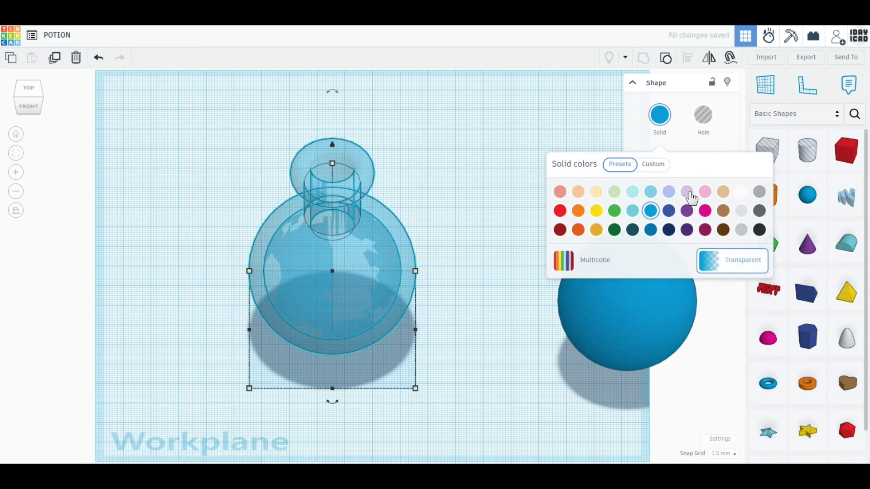
pyautogui.click(706, 212)
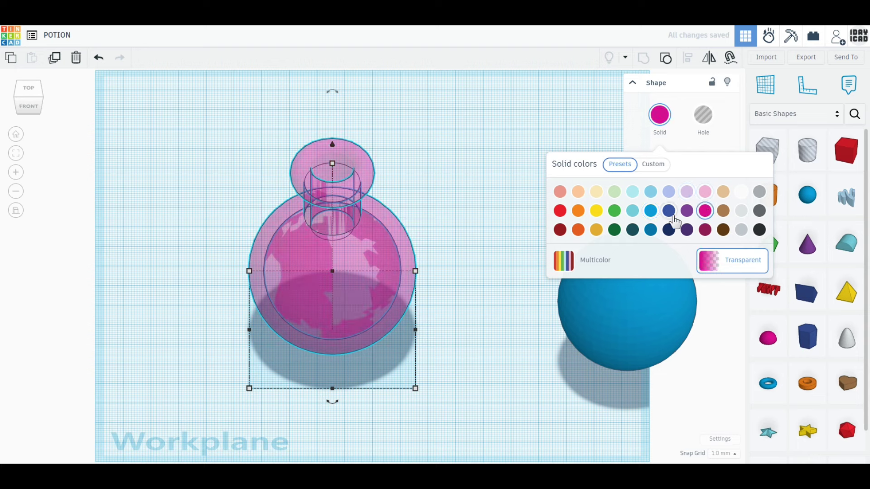
pyautogui.click(742, 192)
pyautogui.click(476, 318)
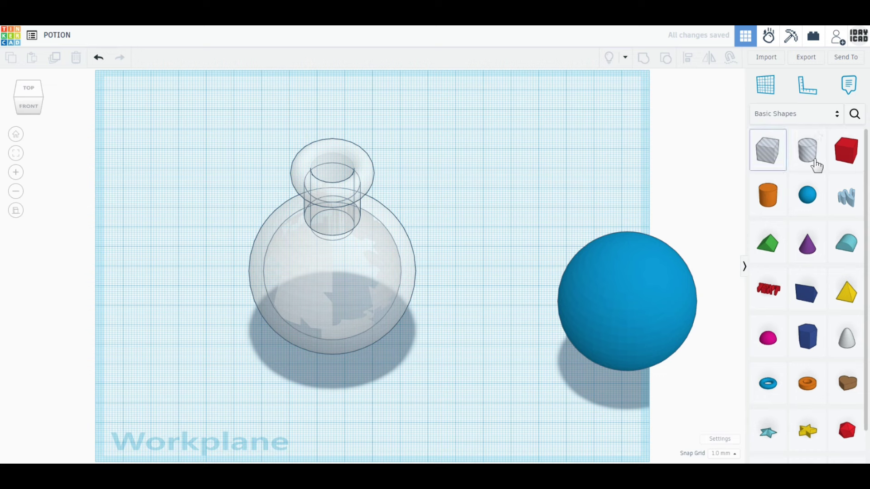
# Step: Add a hole cylinder beside the bottle and set its width and length to 60 mm
pyautogui.moveTo(807, 152); pyautogui.dragTo(475, 231)
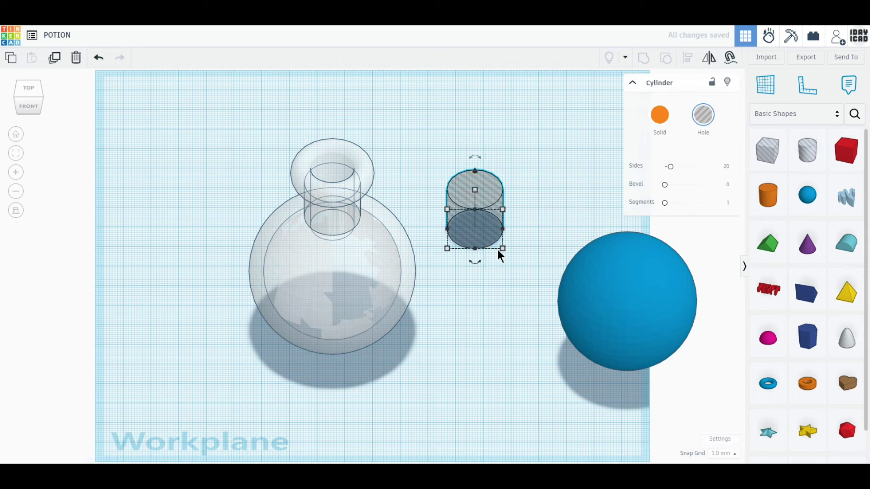
pyautogui.click(473, 279)
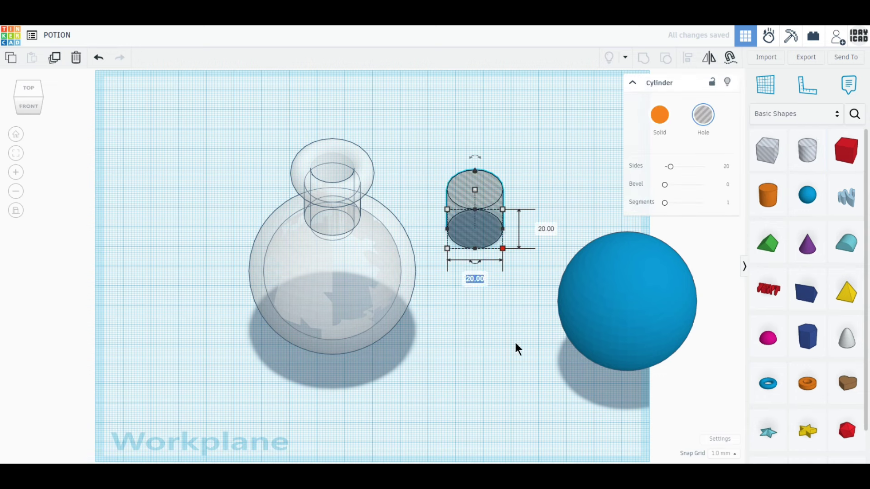
pyautogui.write('60')
pyautogui.press('Return')
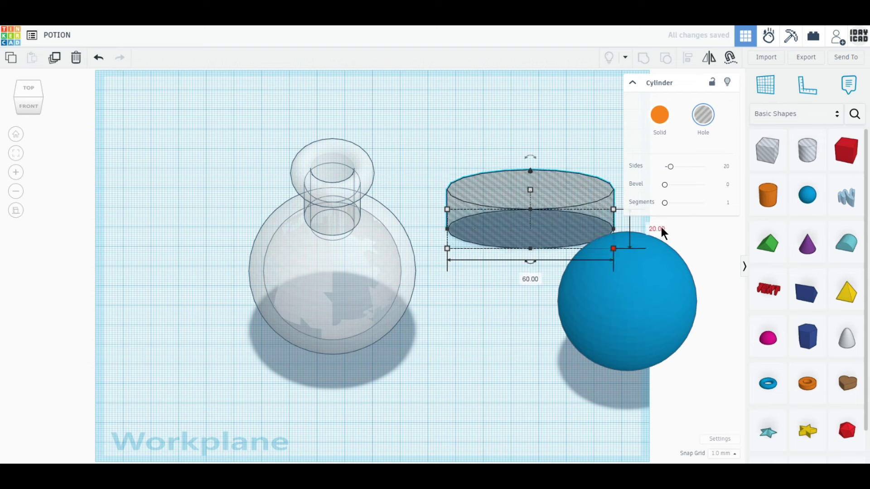
pyautogui.click(657, 229)
pyautogui.write('60')
pyautogui.press('Return')
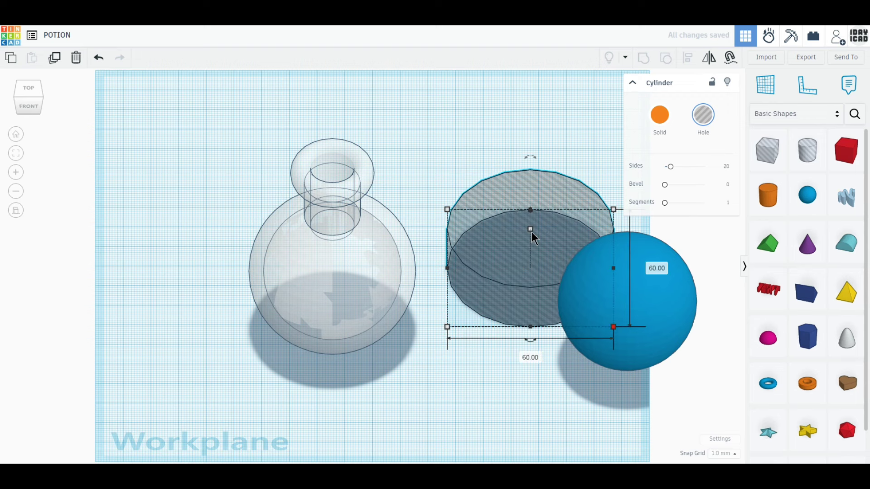
pyautogui.moveTo(532, 232)
pyautogui.click(570, 249)
pyautogui.press('Return')
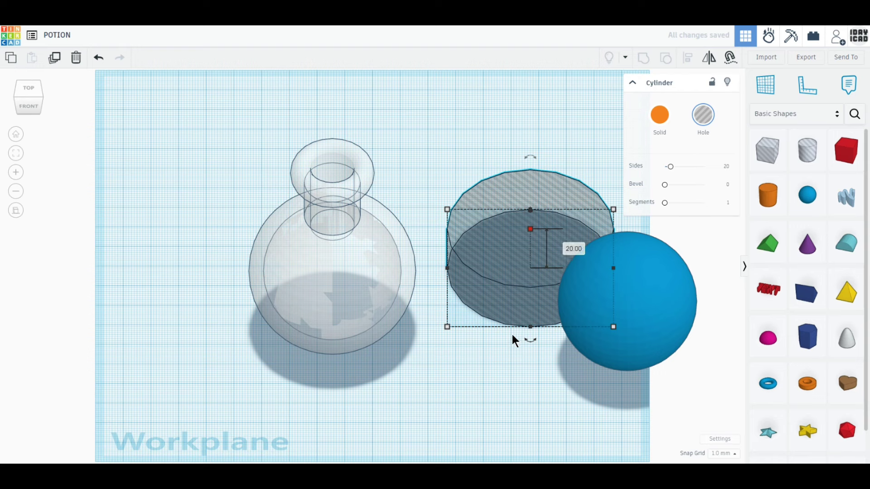
pyautogui.press('c')
pyautogui.click(507, 374)
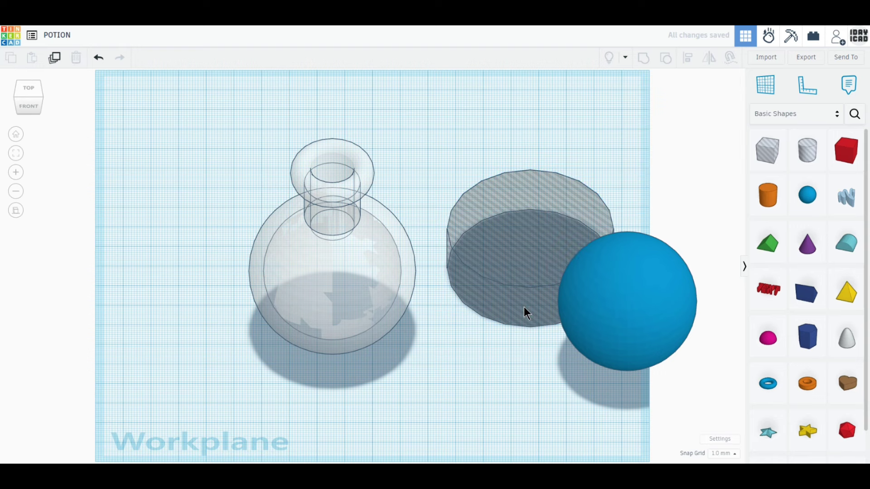
# Step: Set the hole cylinder's height to 3 mm
pyautogui.click(539, 244)
pyautogui.moveTo(530, 229)
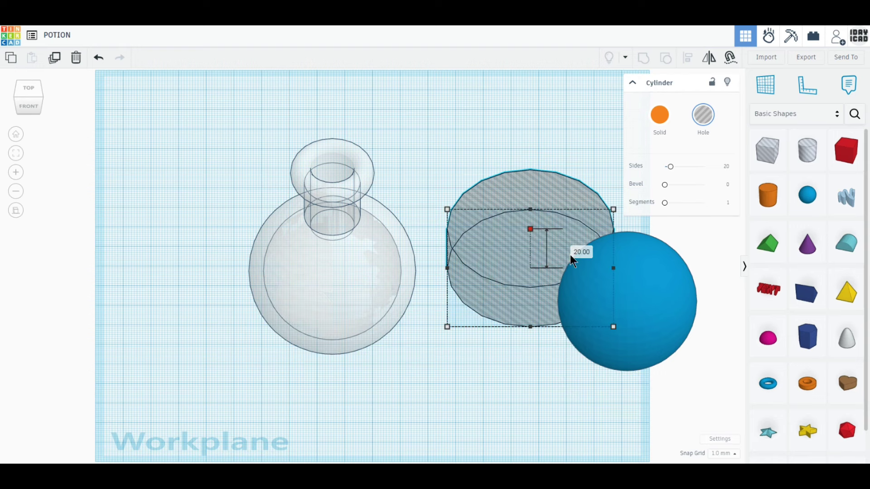
pyautogui.click(582, 250)
pyautogui.write('3')
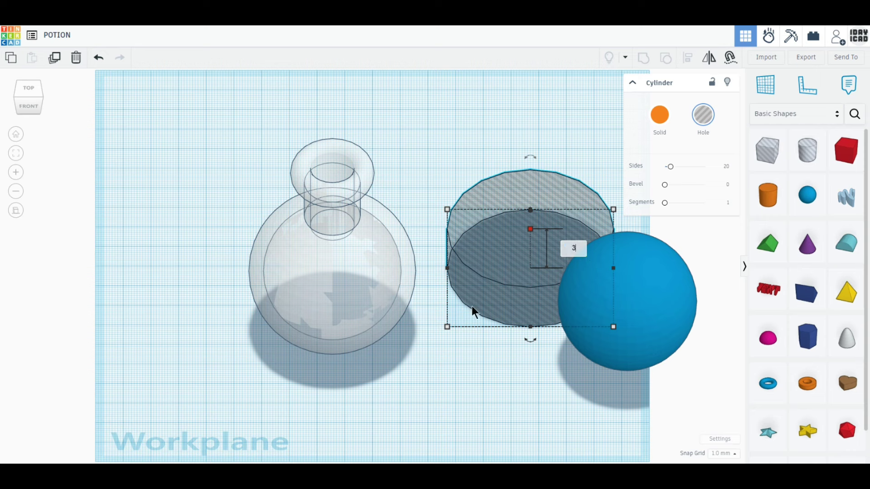
pyautogui.press('Return')
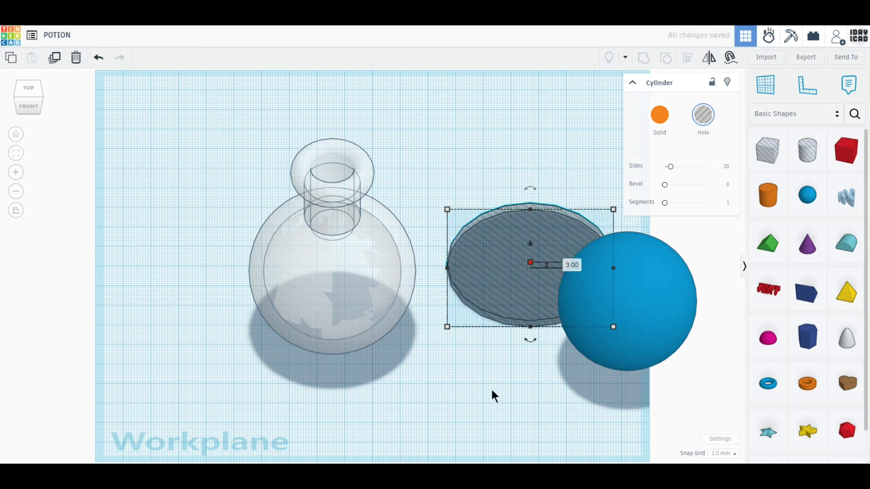
pyautogui.moveTo(494, 389); pyautogui.dragTo(334, 209)
pyautogui.moveTo(258, 146); pyautogui.dragTo(256, 144)
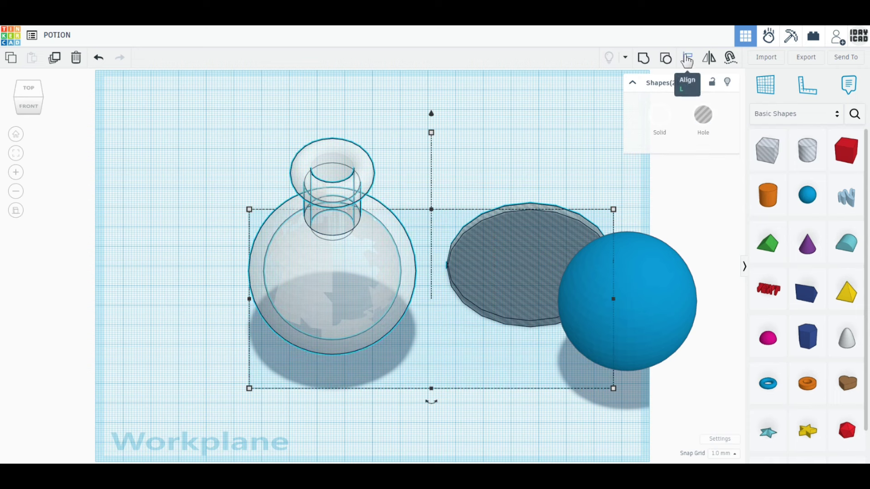
pyautogui.click(557, 136)
# Step: Duplicate the flat hole cylinder, raise the copy 40 mm above the original and set its height to 20 mm
pyautogui.click(511, 226)
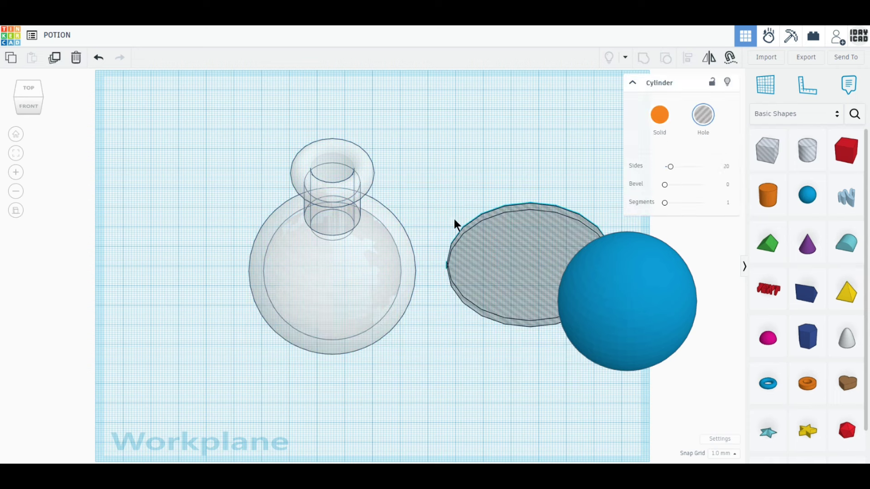
pyautogui.click(55, 61)
pyautogui.moveTo(532, 246); pyautogui.dragTo(531, 190)
pyautogui.moveTo(530, 184)
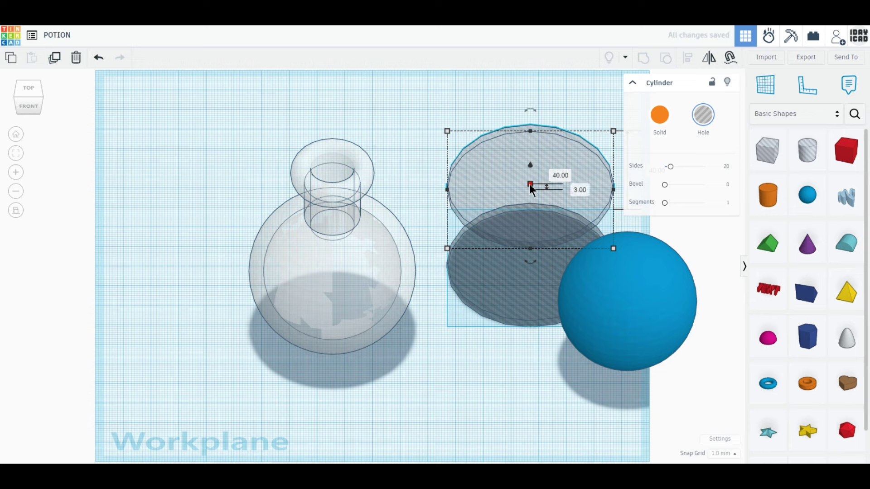
pyautogui.write('20')
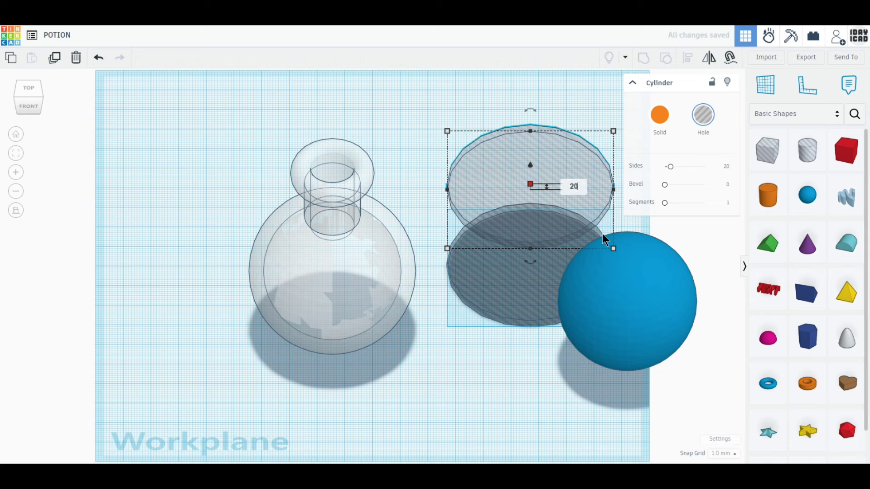
pyautogui.press('Return')
# Step: Move the 3 mm hole cylinder under the bottle, center-align both in width and depth, and group them to cut a flat base
pyautogui.moveTo(498, 296); pyautogui.dragTo(228, 338)
pyautogui.keyDown('shift'); pyautogui.click(404, 299); pyautogui.keyUp('shift')
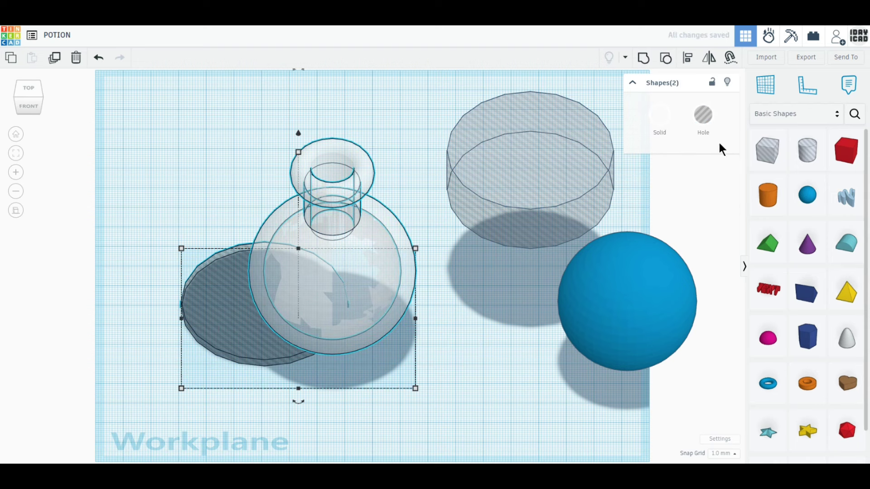
pyautogui.click(688, 59)
pyautogui.click(298, 397)
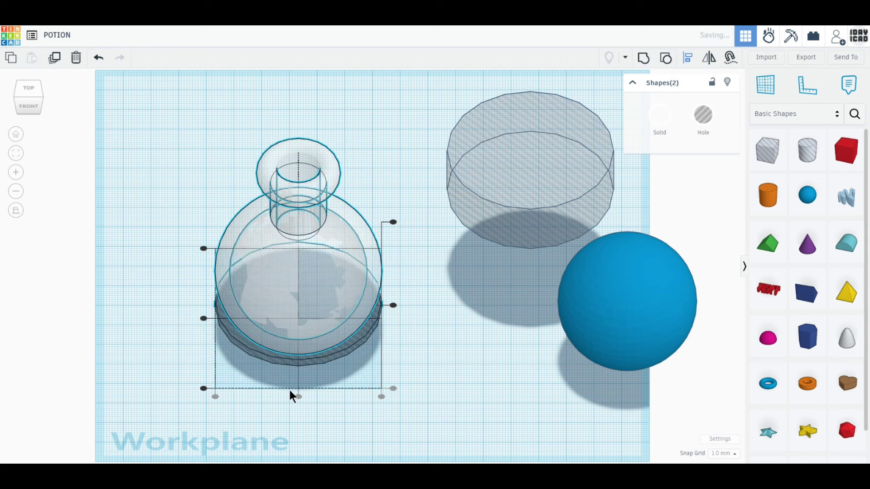
pyautogui.click(204, 319)
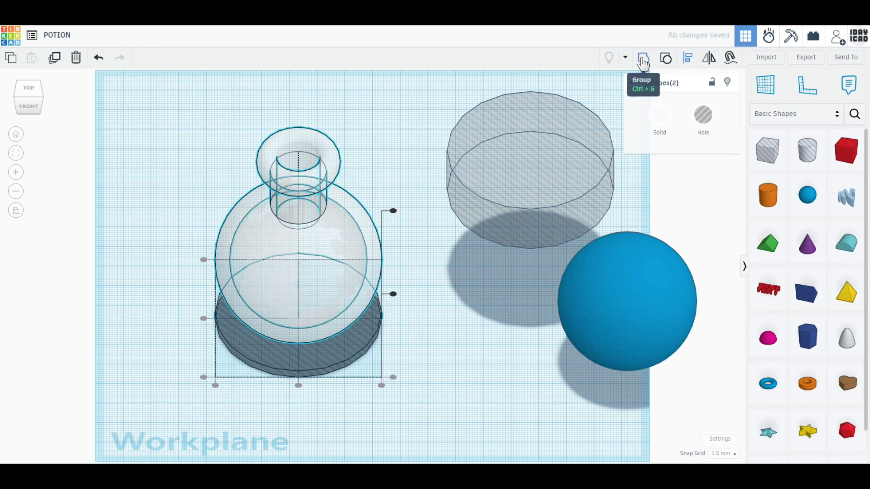
pyautogui.click(644, 62)
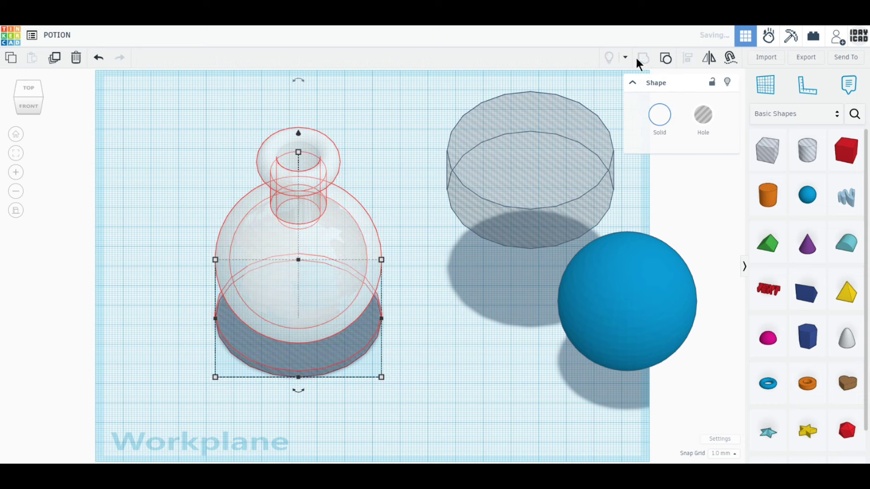
# Step: Raise the tall hole cylinder 5 mm, to 45 mm above the workplane
pyautogui.click(30, 107)
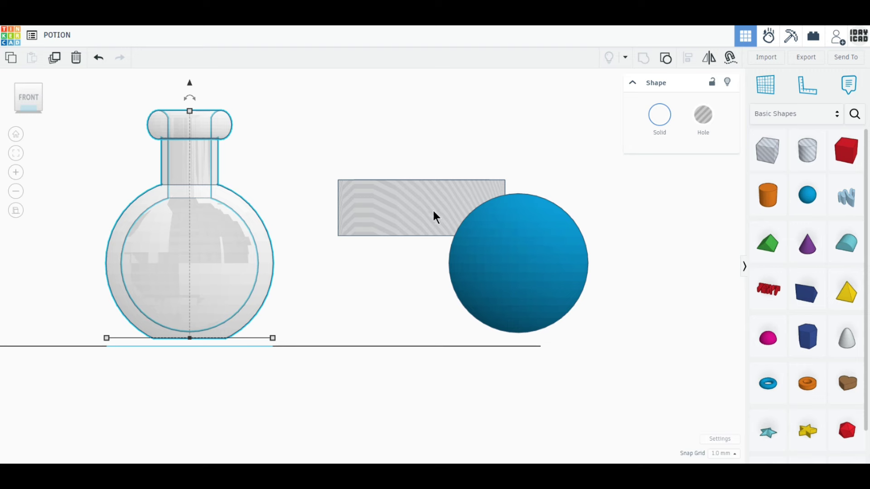
pyautogui.click(431, 182)
pyautogui.moveTo(422, 154); pyautogui.dragTo(427, 140)
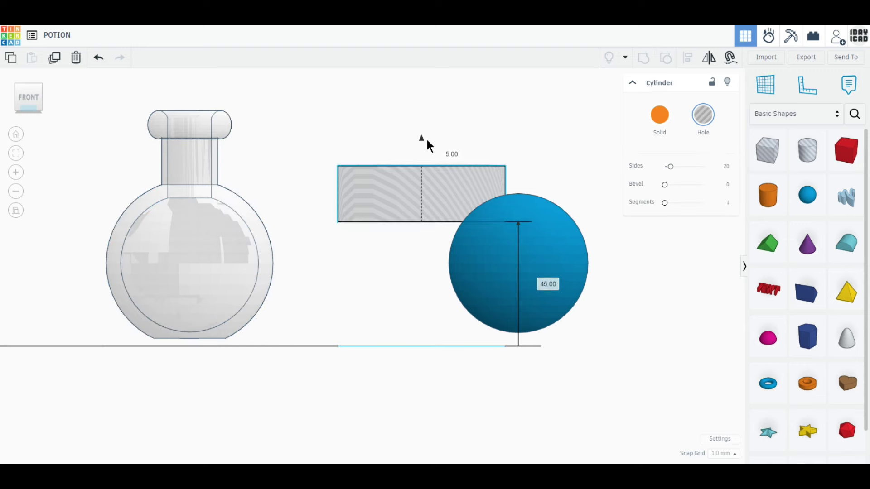
# Step: Center-align the tall hole cylinder with the blue sphere in width and depth and group them to cut off the sphere's top
pyautogui.keyDown('shift'); pyautogui.click(505, 268); pyautogui.keyUp('shift')
pyautogui.moveTo(391, 139); pyautogui.dragTo(395, 178, button='right')
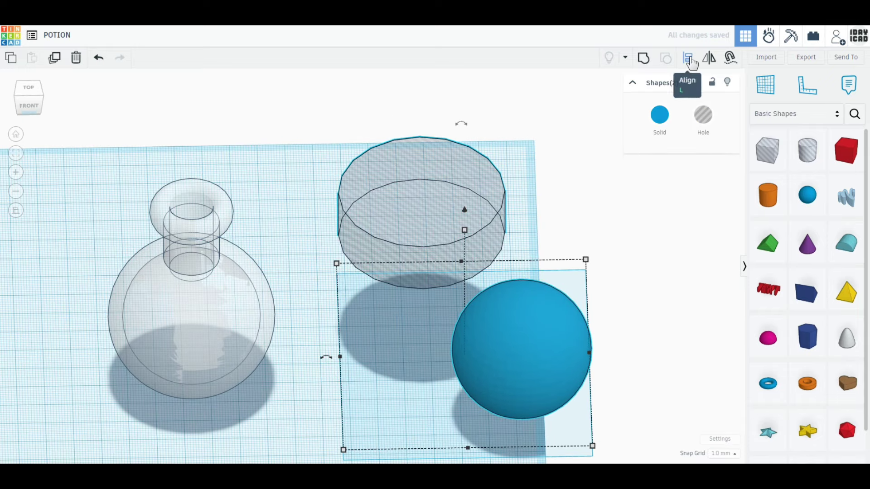
pyautogui.click(692, 63)
pyautogui.moveTo(674, 317); pyautogui.dragTo(671, 299, button='middle')
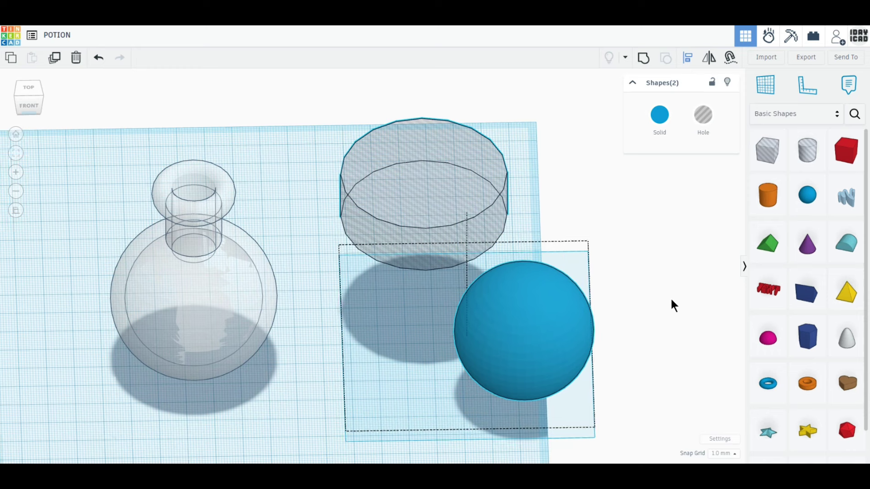
pyautogui.click(466, 424)
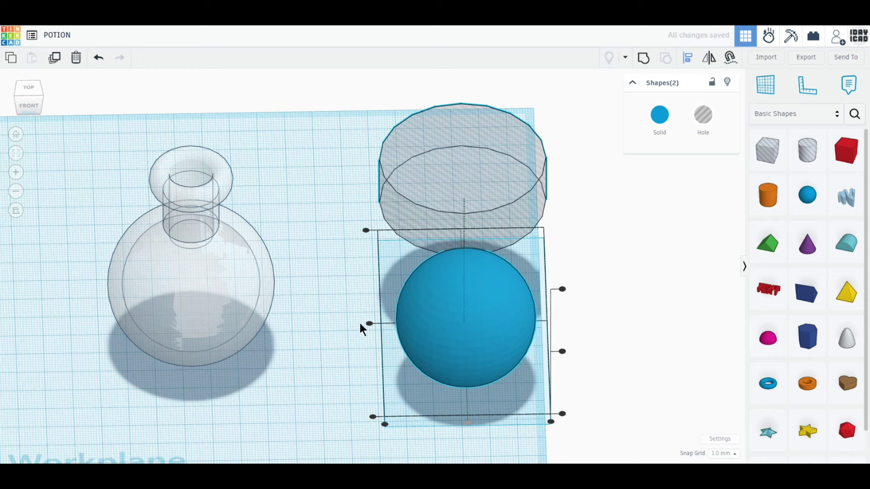
pyautogui.click(367, 323)
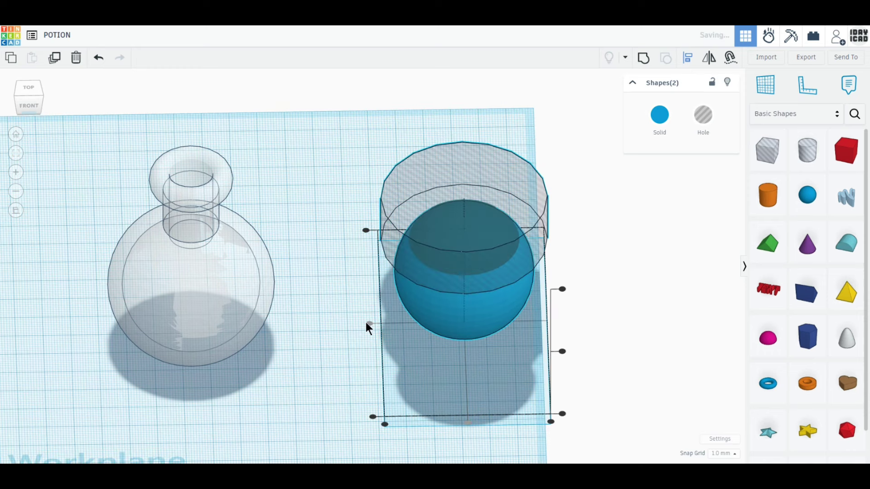
pyautogui.click(643, 62)
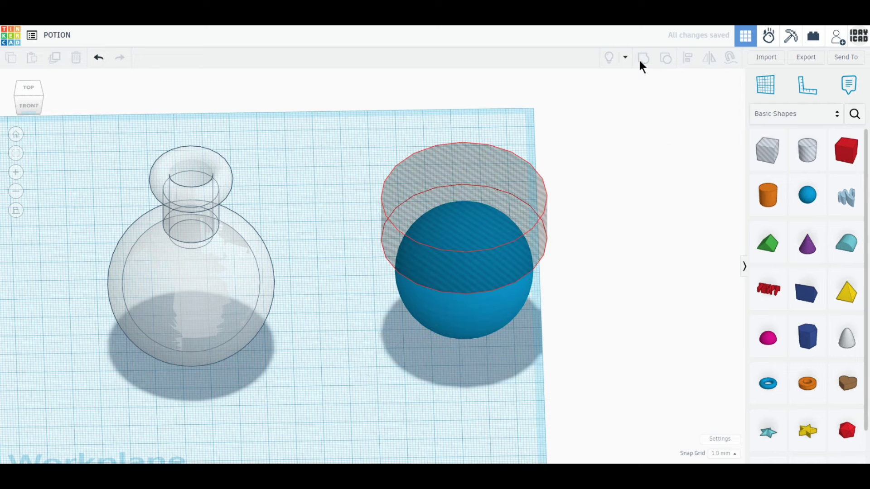
# Step: Center-align the blue liquid with the bottle in width and depth so it sits inside
pyautogui.moveTo(542, 423); pyautogui.dragTo(77, 170)
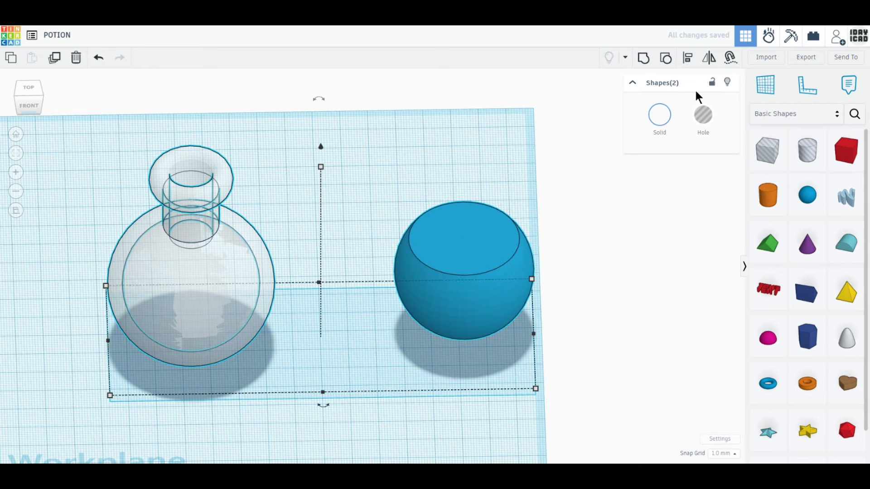
pyautogui.click(689, 63)
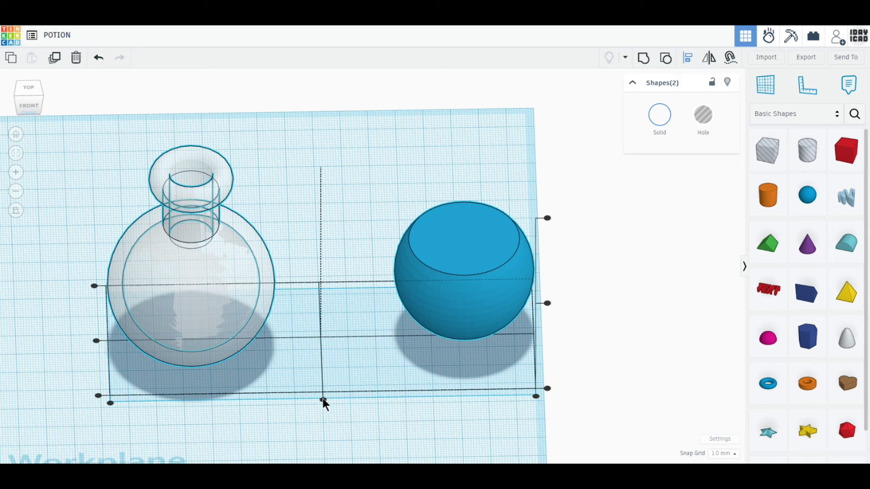
pyautogui.click(322, 400)
pyautogui.click(225, 339)
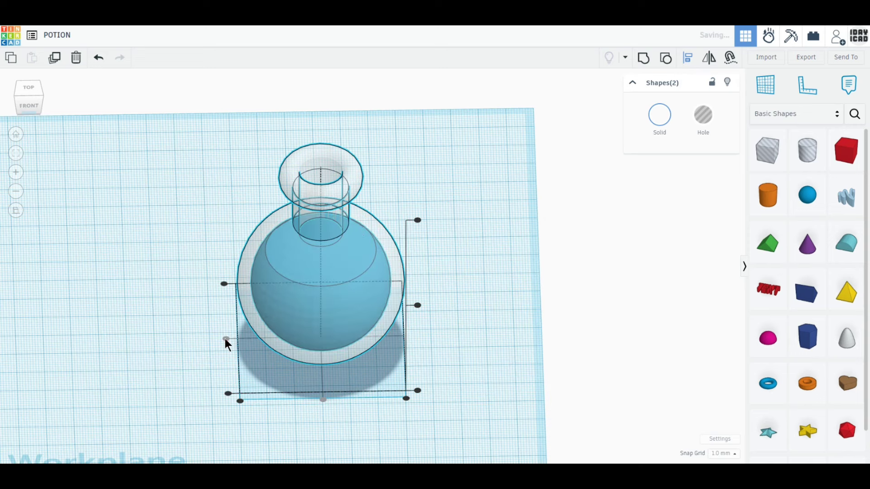
pyautogui.click(471, 289)
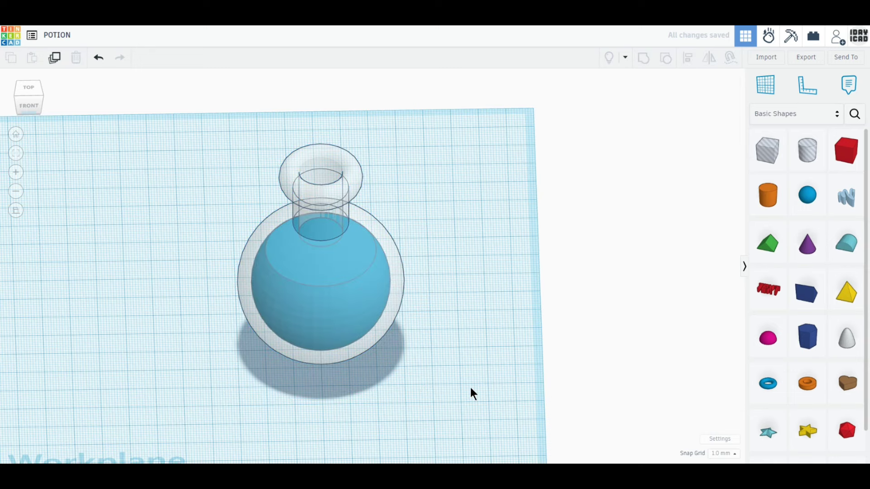
# Step: Lower the bottle and liquid together by 3 mm onto the workplane
pyautogui.moveTo(470, 391); pyautogui.dragTo(266, 171)
pyautogui.moveTo(471, 365); pyautogui.dragTo(422, 301, button='right')
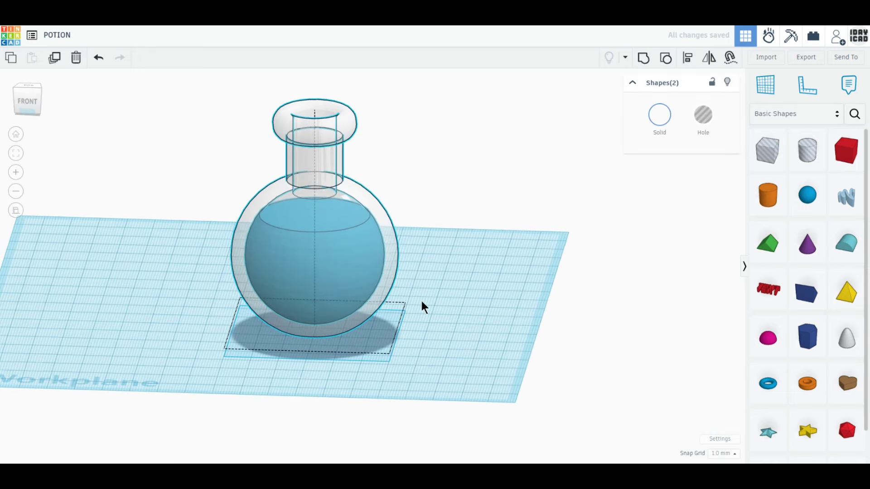
pyautogui.moveTo(314, 84); pyautogui.dragTo(316, 116)
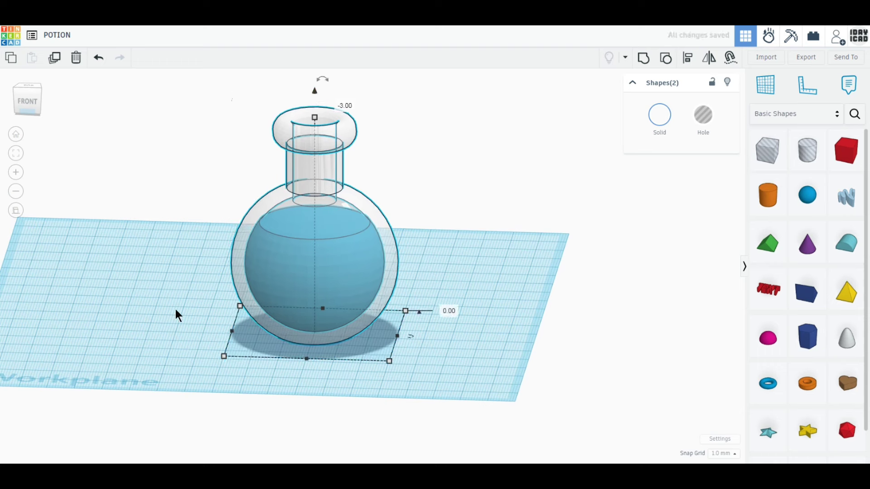
pyautogui.click(189, 245)
# Step: Change the color of the liquid inside the bottle to magenta pink
pyautogui.moveTo(189, 244); pyautogui.dragTo(303, 284, button='right')
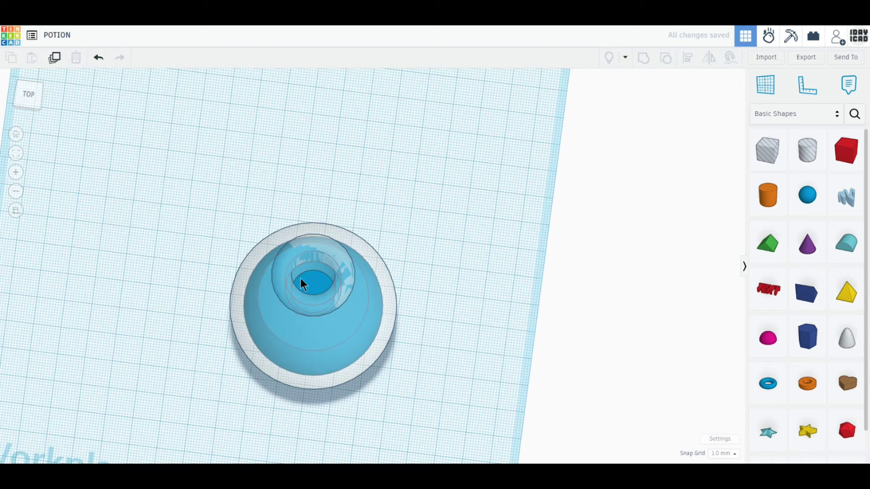
pyautogui.click(313, 287)
pyautogui.click(660, 115)
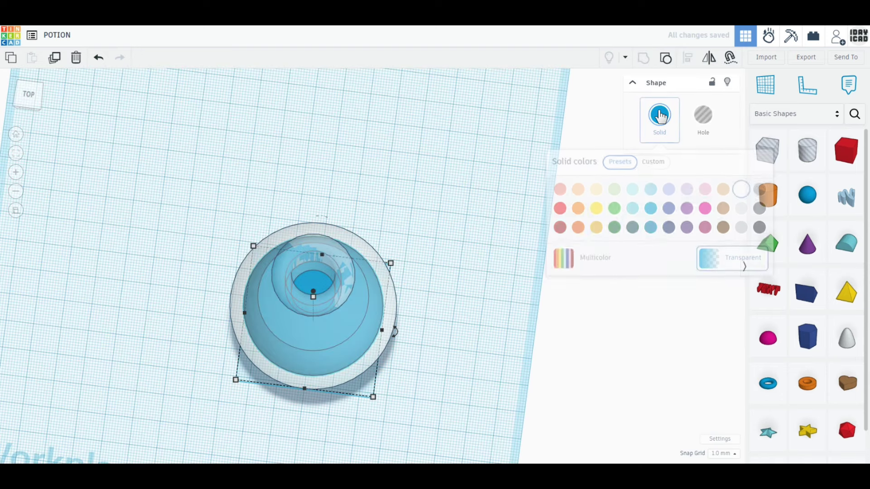
pyautogui.click(705, 210)
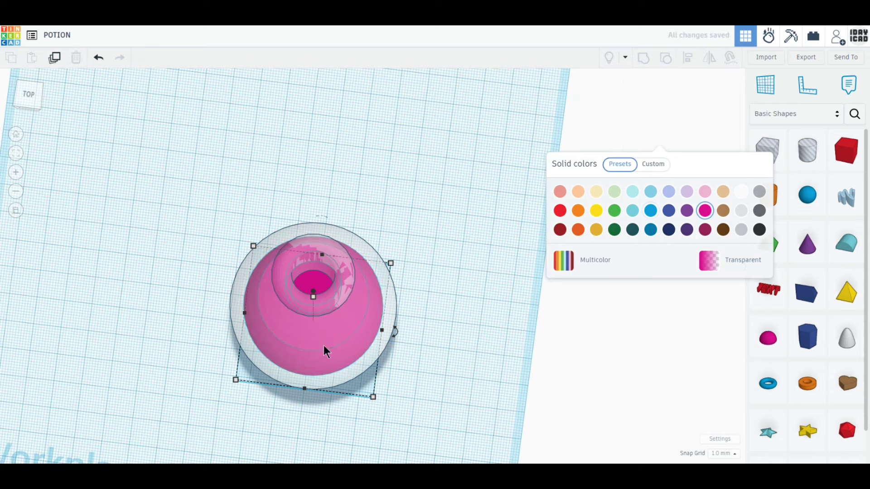
# Step: Move the bottle and liquid together about 20 mm left and 37 mm back, near the middle of the workplane's width
pyautogui.click(33, 99)
pyautogui.click(28, 97)
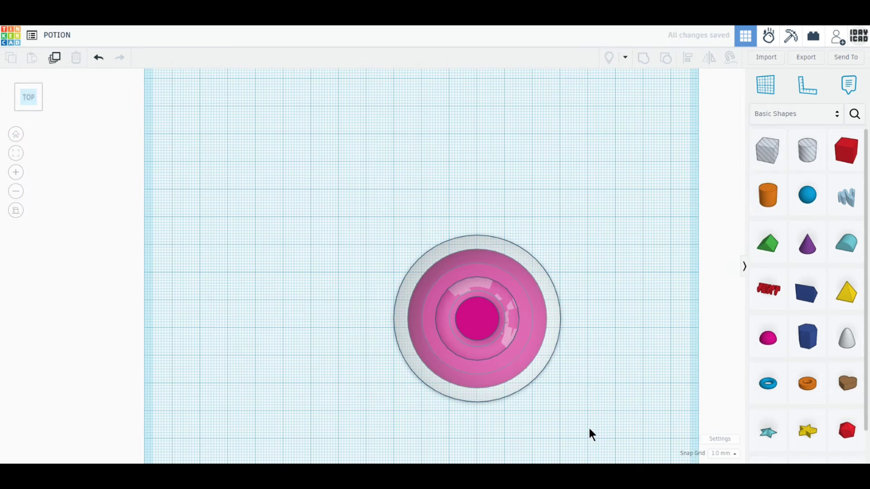
pyautogui.moveTo(589, 434); pyautogui.dragTo(434, 265)
pyautogui.moveTo(518, 356); pyautogui.dragTo(461, 256)
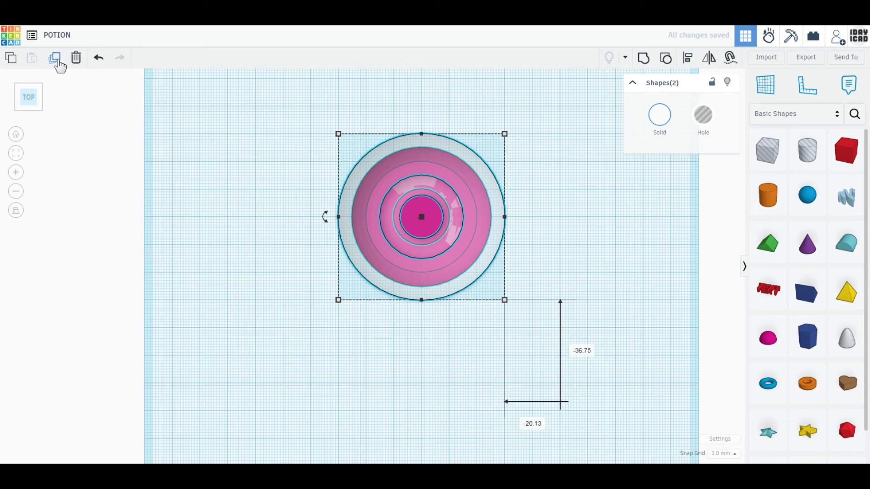
# Step: Duplicate the bottle with its liquid and move the copy 60 mm left and 40 mm toward the front
pyautogui.hotkey('ctrl', 'g')
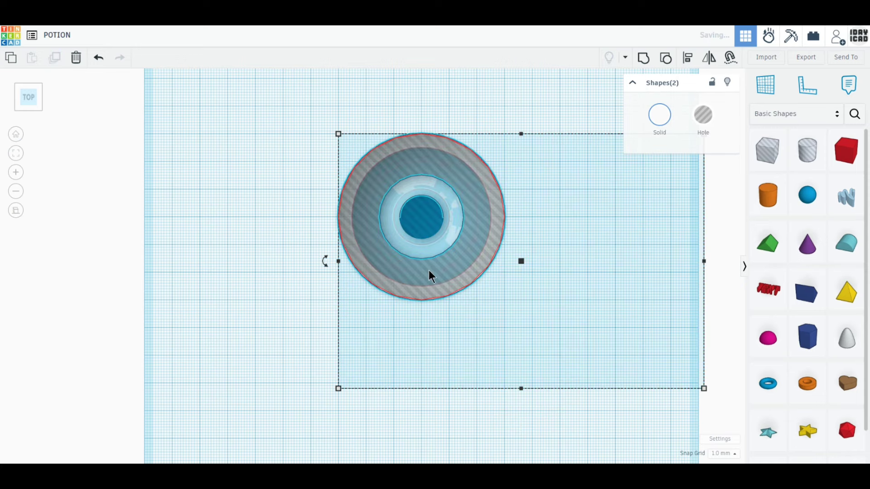
pyautogui.hotkey('ctrl', 'd')
pyautogui.moveTo(429, 270); pyautogui.dragTo(264, 383)
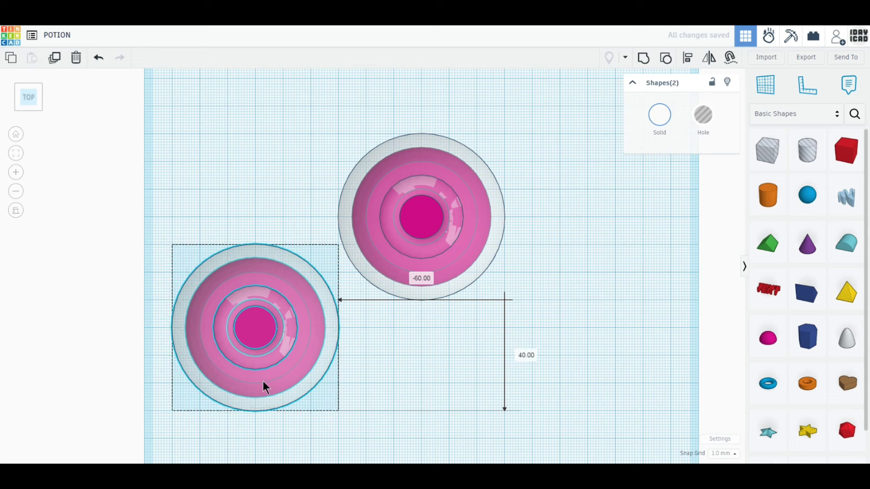
# Step: Scale the copied bottle and its liquid together down to 50 mm in width and length
pyautogui.click(463, 349)
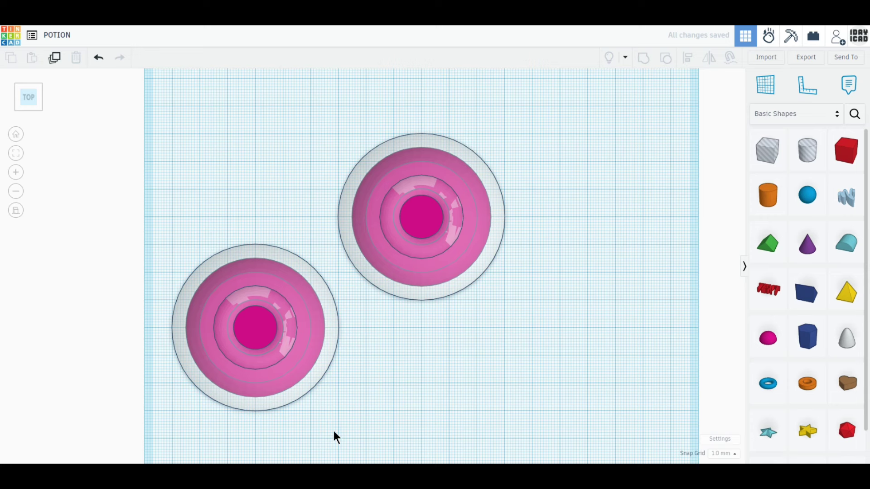
pyautogui.moveTo(335, 432); pyautogui.dragTo(200, 385)
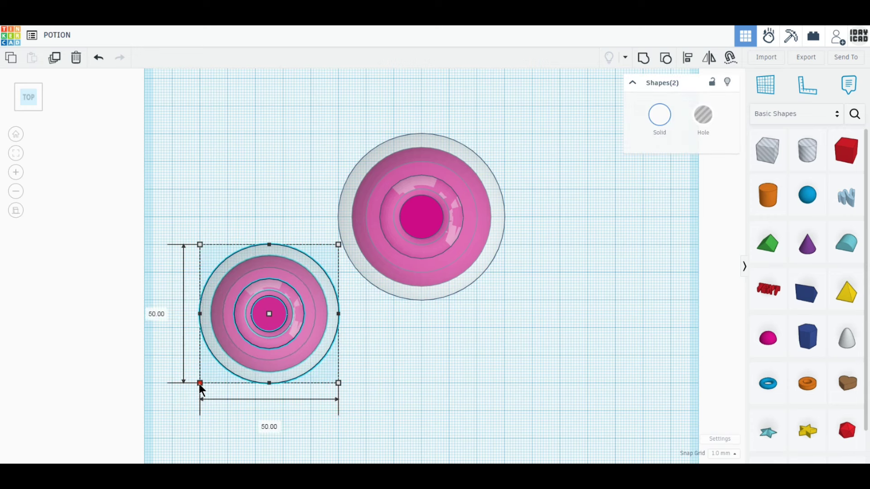
# Step: Change the color of the liquid inside the smaller bottle copy to yellow
pyautogui.click(387, 399)
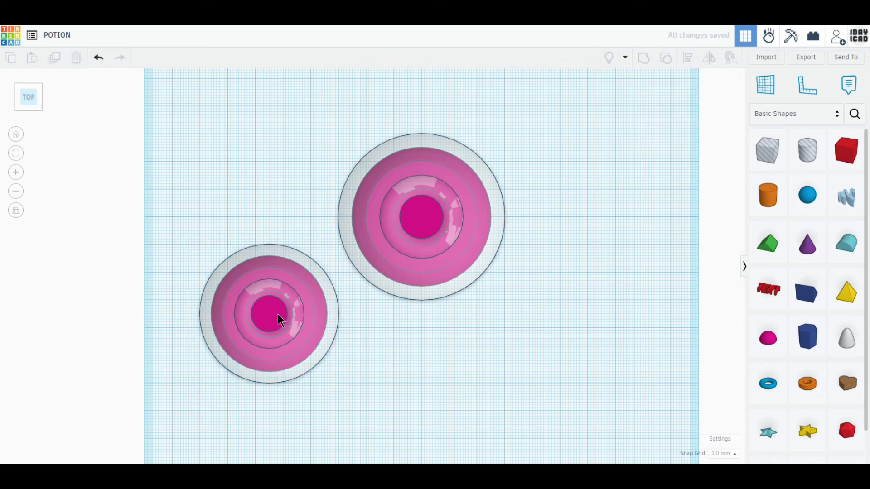
pyautogui.click(281, 321)
pyautogui.click(660, 115)
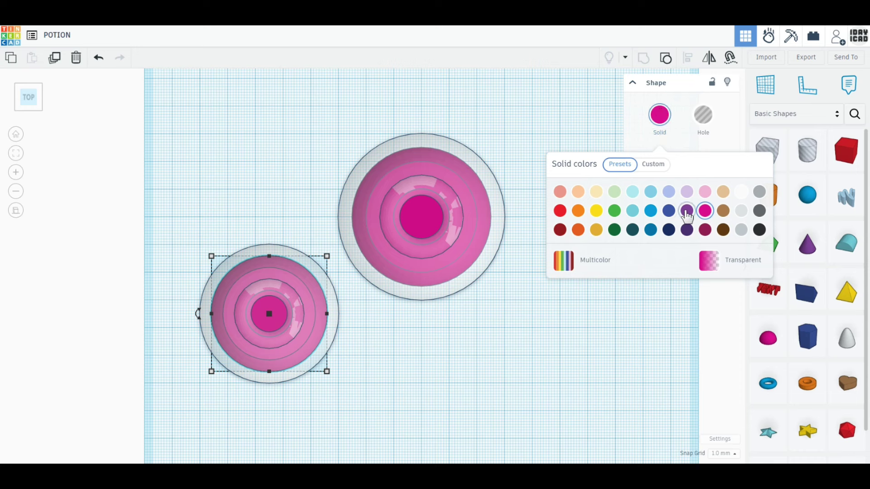
pyautogui.click(597, 212)
# Step: Duplicate the larger bottle with its liquid and move the copy 60 mm right and 30 mm toward the front
pyautogui.moveTo(504, 323); pyautogui.dragTo(493, 305)
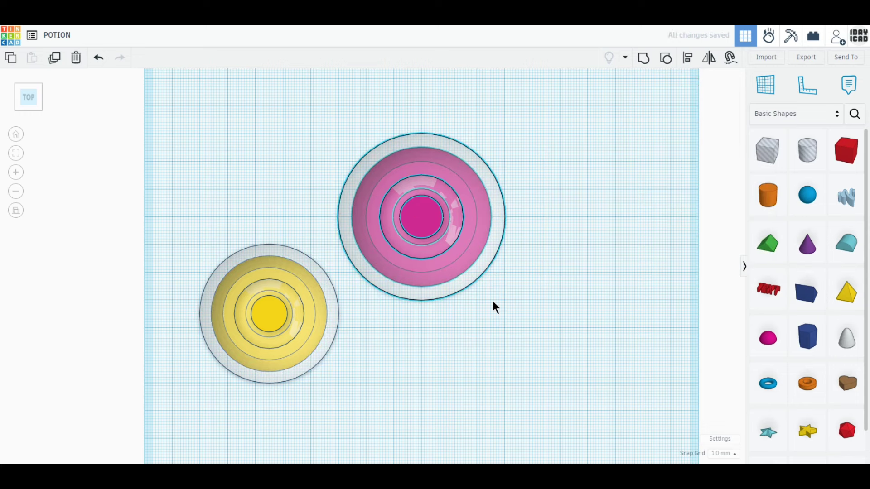
pyautogui.click(55, 62)
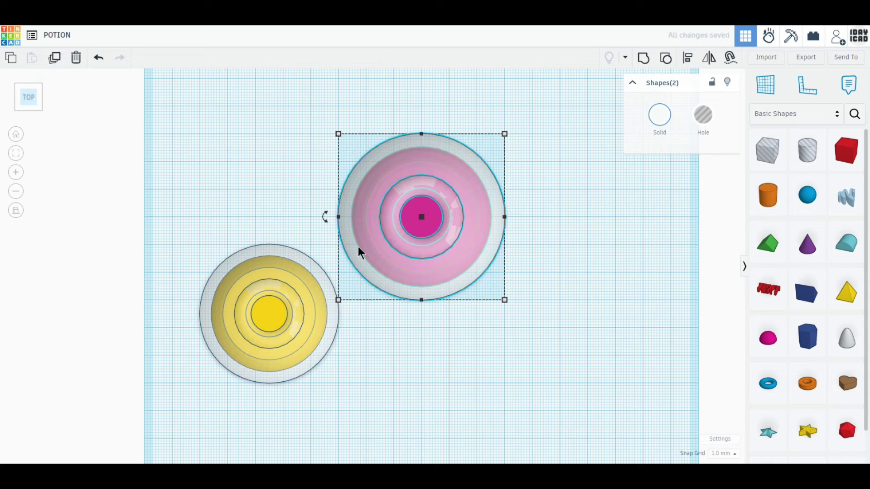
pyautogui.moveTo(389, 261); pyautogui.dragTo(554, 343)
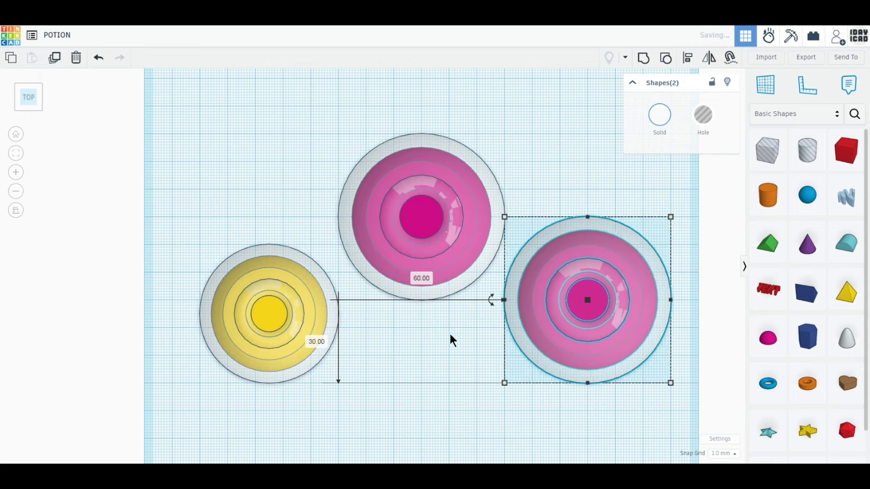
# Step: Change the color of the liquid inside the new right-hand bottle to purple
pyautogui.click(588, 309)
pyautogui.click(588, 309)
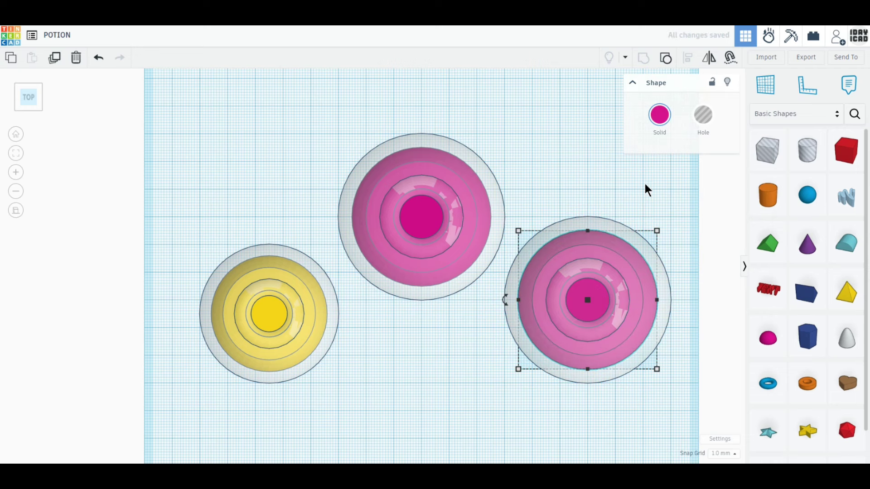
pyautogui.click(660, 115)
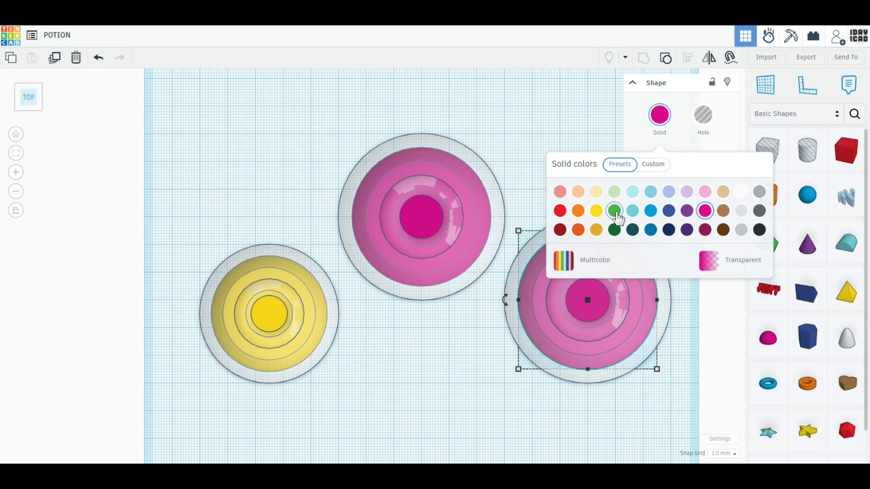
pyautogui.click(687, 211)
pyautogui.click(693, 321)
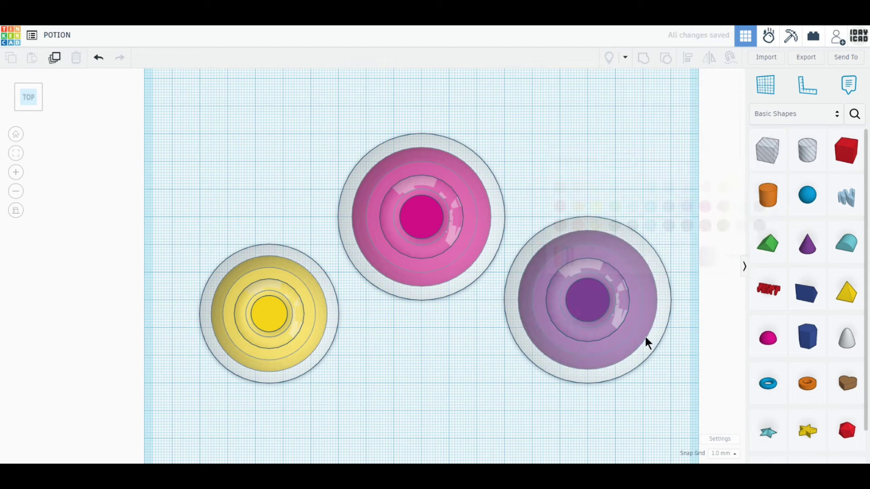
# Step: Tint the three bottle shells to match their liquids: transparent purple on the right, transparent magenta in the middle and transparent yellow on the left
pyautogui.click(601, 379)
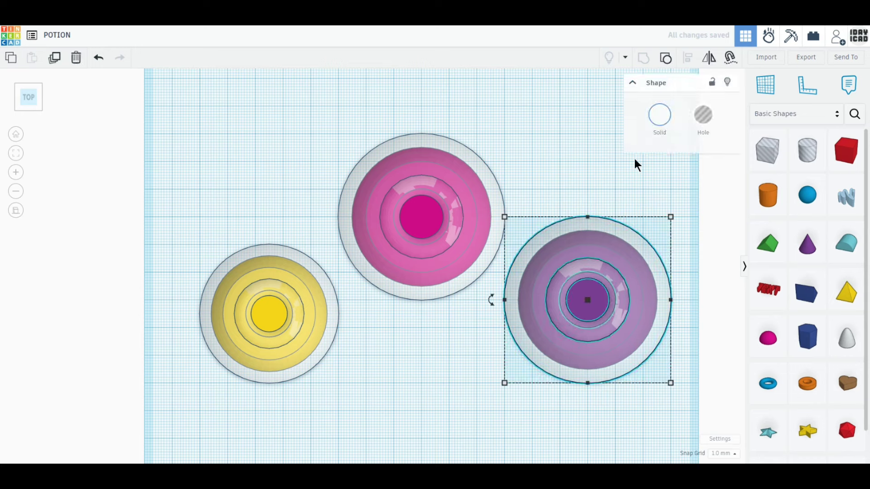
pyautogui.click(660, 119)
pyautogui.click(711, 263)
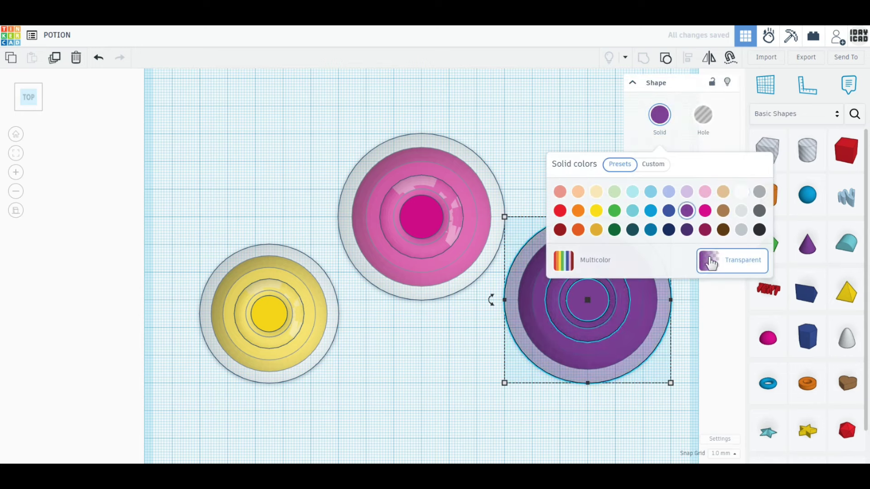
pyautogui.click(498, 222)
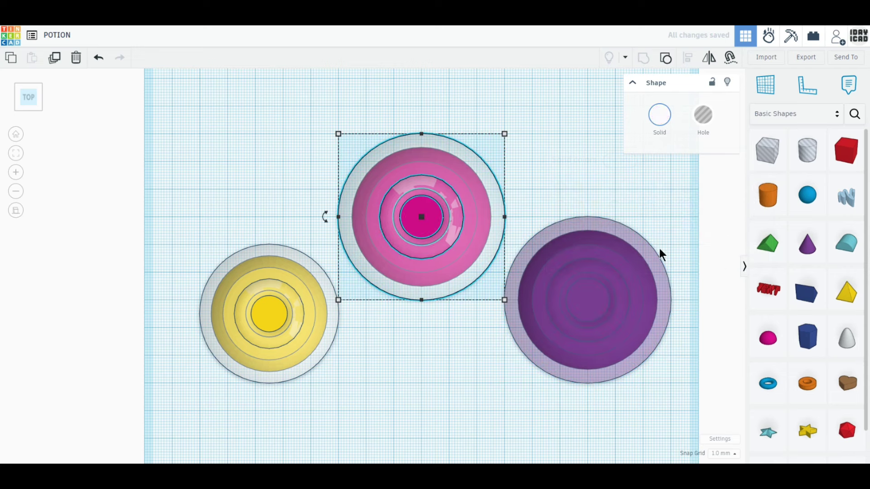
pyautogui.click(660, 115)
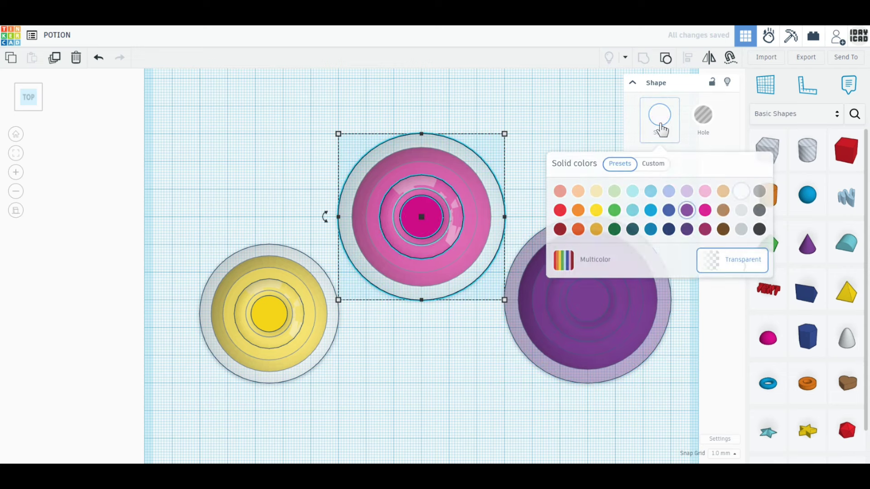
pyautogui.click(706, 213)
pyautogui.click(325, 344)
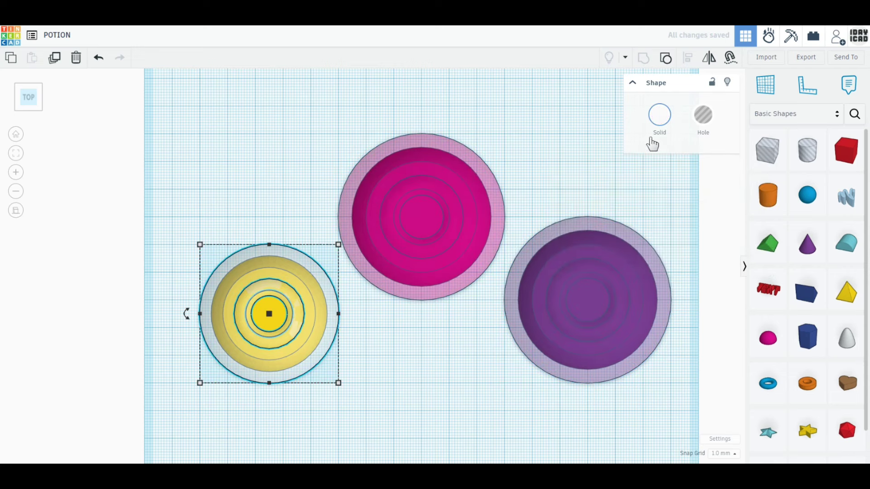
pyautogui.click(660, 115)
pyautogui.click(597, 211)
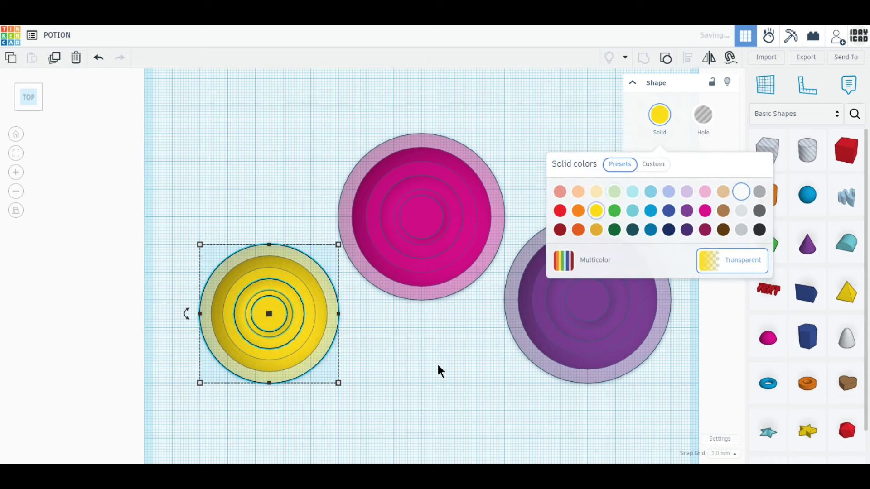
pyautogui.click(434, 383)
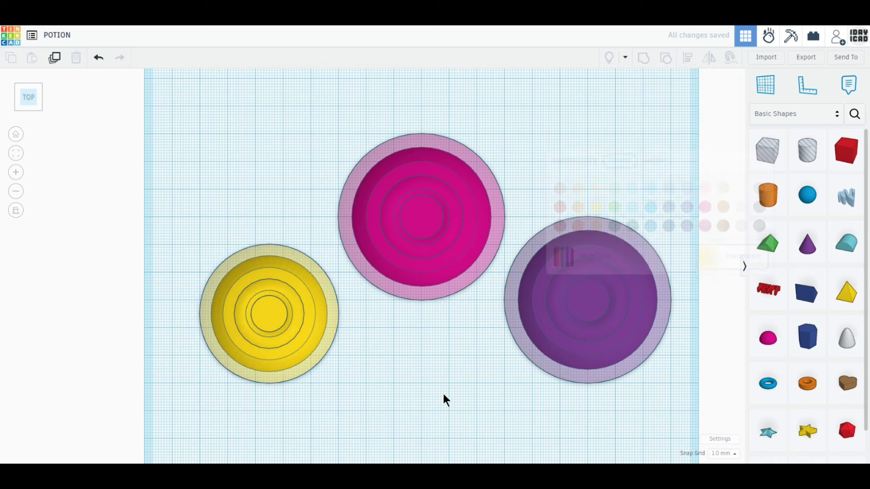
# Step: Shorten the purple bottle and its liquid together to 50 mm from front to back, keeping the width unchanged
pyautogui.click(574, 290)
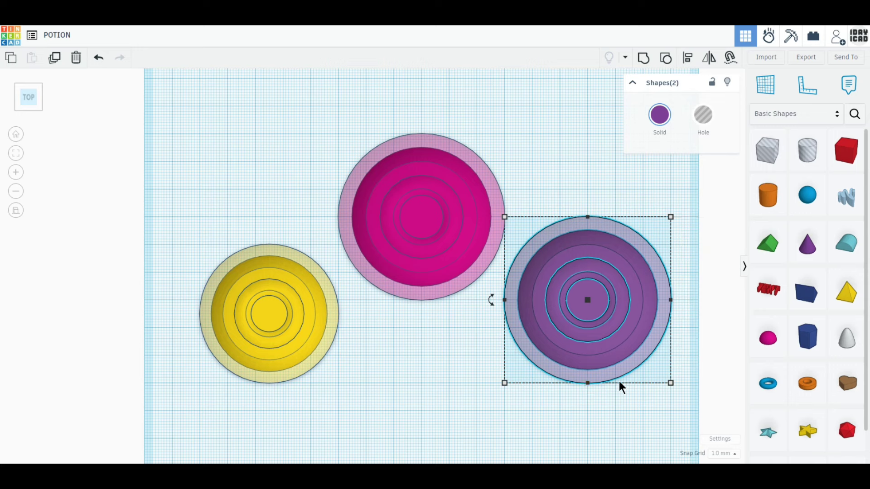
pyautogui.moveTo(587, 383); pyautogui.dragTo(586, 355)
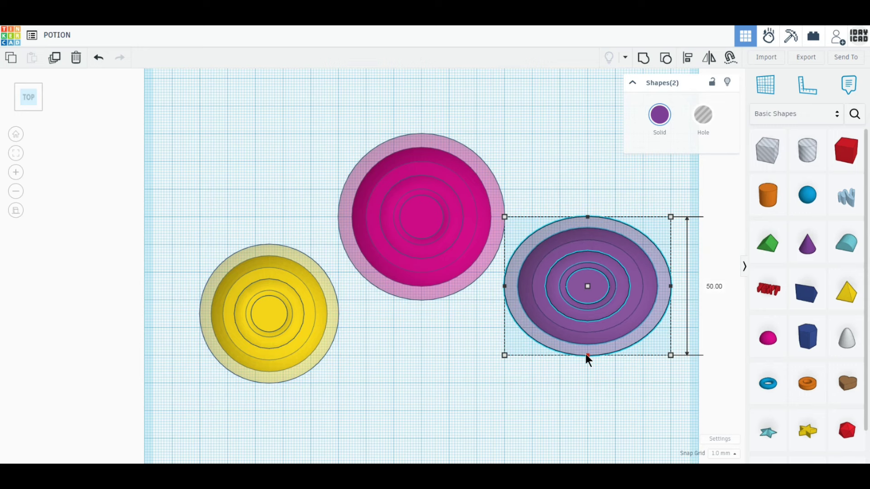
pyautogui.click(563, 402)
# Step: Add a sphere on the workplane in front of the bottles and set its width, length and height to 4 mm
pyautogui.moveTo(486, 411); pyautogui.dragTo(487, 324, button='right')
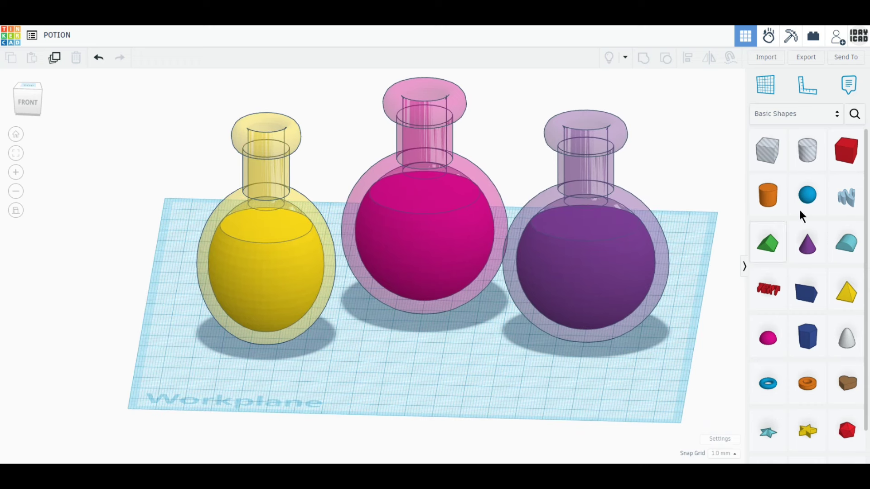
pyautogui.moveTo(800, 210); pyautogui.dragTo(474, 378)
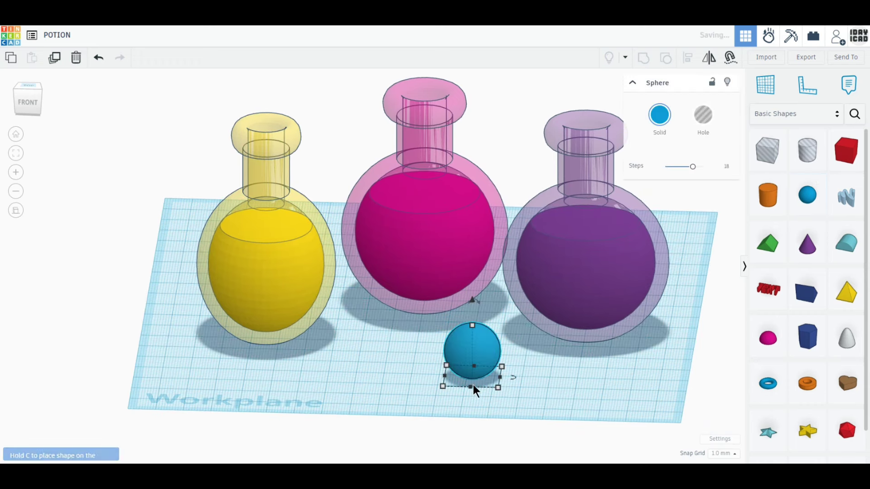
pyautogui.moveTo(498, 388)
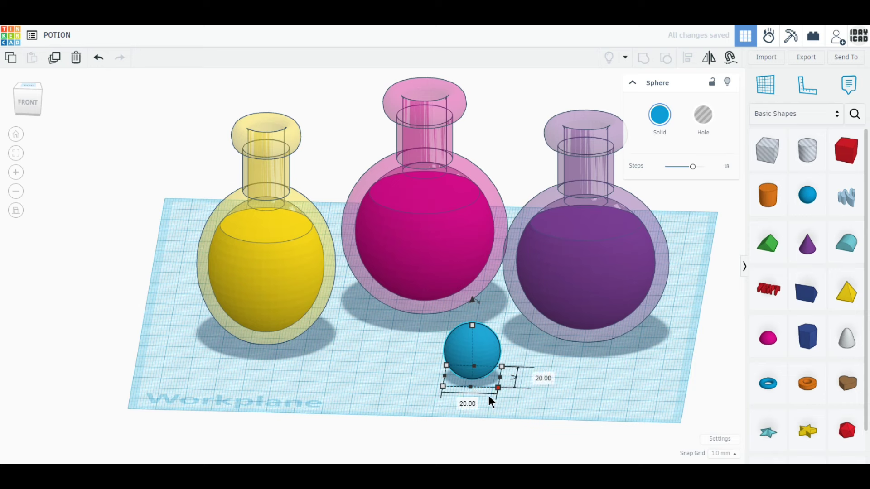
pyautogui.click(469, 402)
pyautogui.write('4')
pyautogui.press('Return')
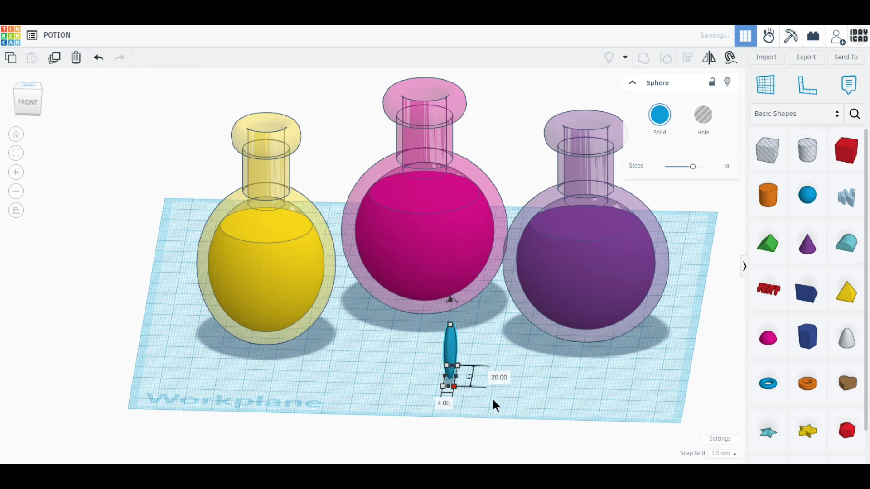
pyautogui.write('4')
pyautogui.press('Return')
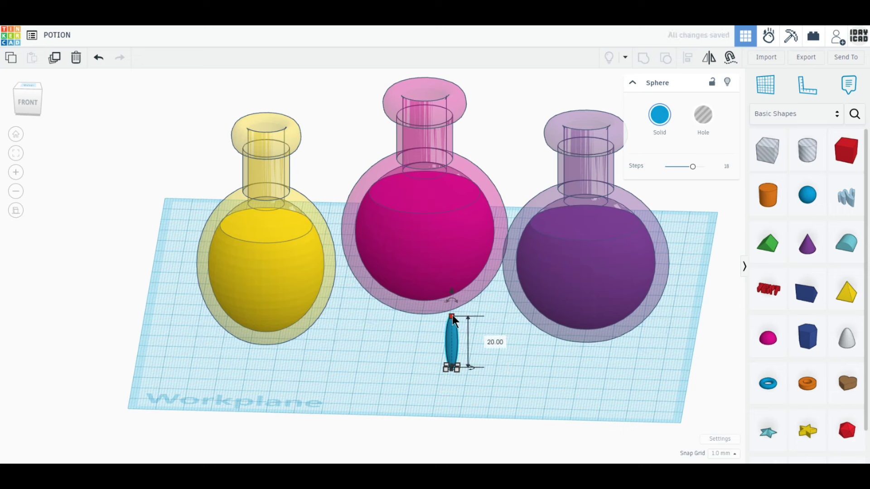
pyautogui.click(494, 344)
pyautogui.write('4')
pyautogui.press('Return')
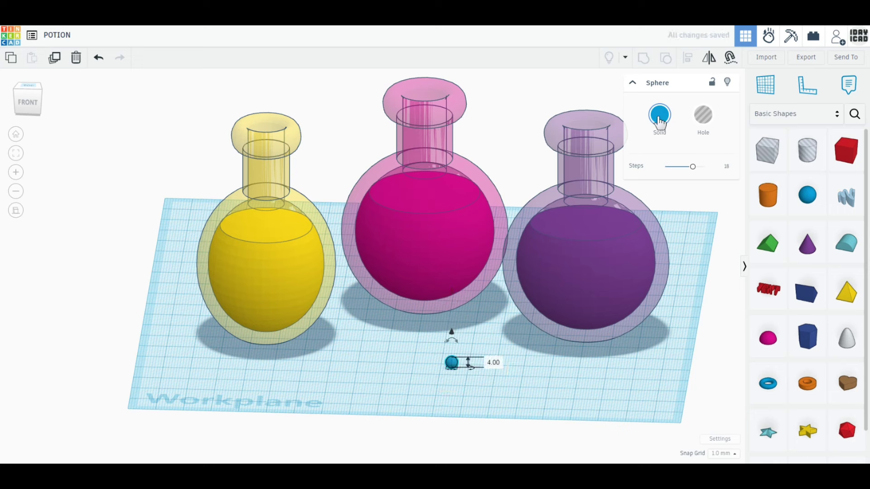
# Step: Color the small sphere yellow and make it transparent
pyautogui.click(660, 118)
pyautogui.click(597, 211)
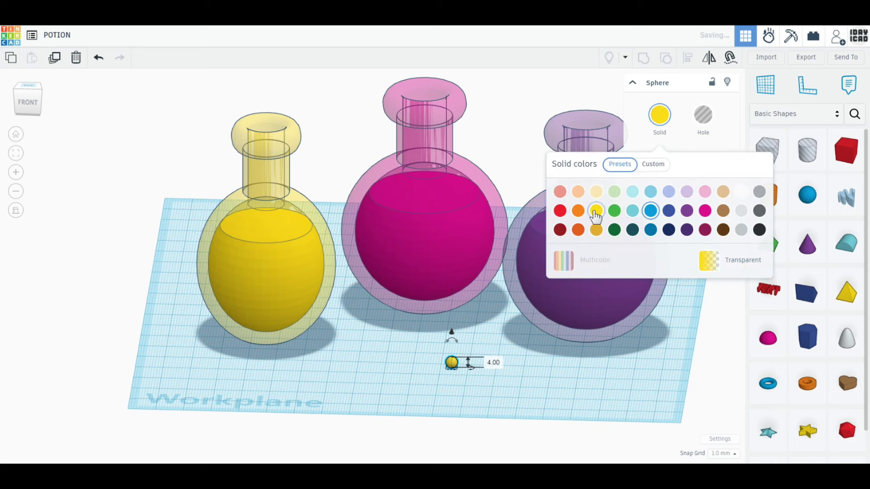
pyautogui.click(703, 264)
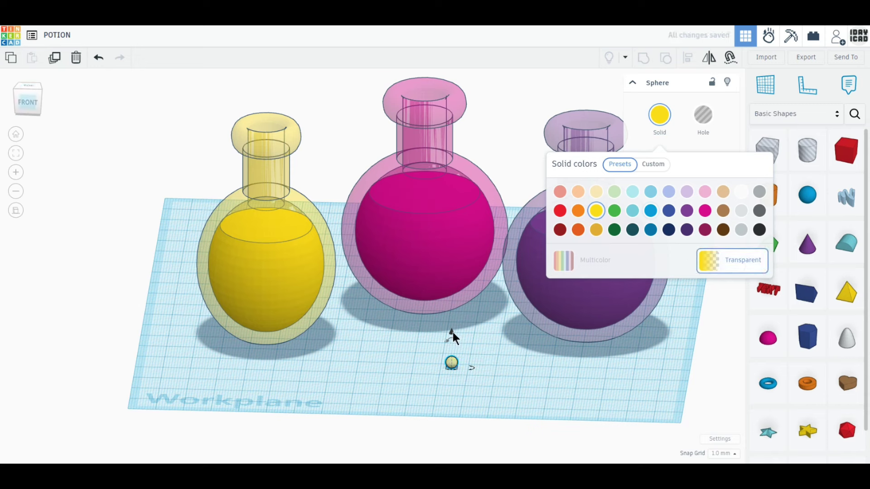
# Step: Raise the small sphere to 84 mm above the workplane and move it left over the mouth of the yellow bottle
pyautogui.moveTo(453, 333); pyautogui.dragTo(435, 73)
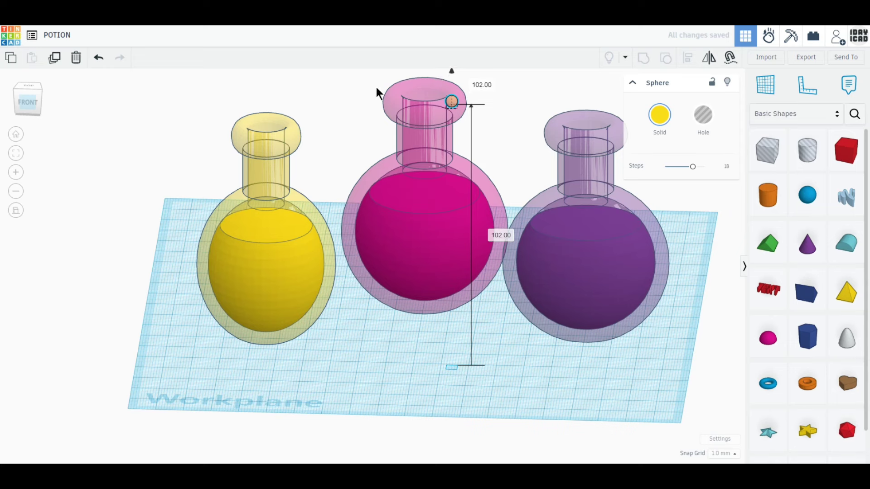
pyautogui.click(26, 105)
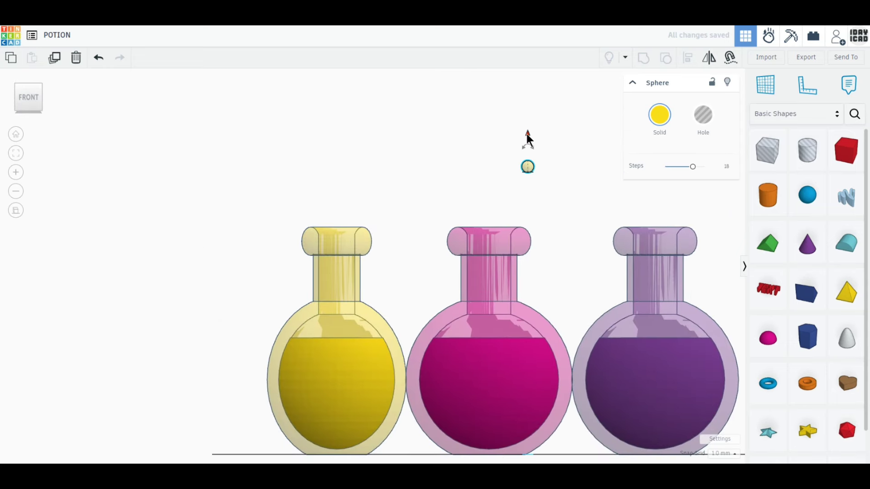
pyautogui.moveTo(527, 136); pyautogui.dragTo(531, 184)
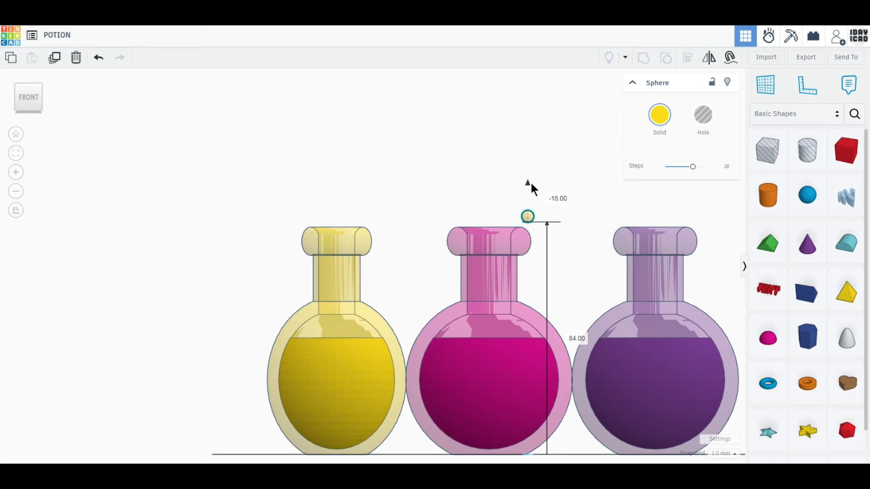
pyautogui.click(556, 257)
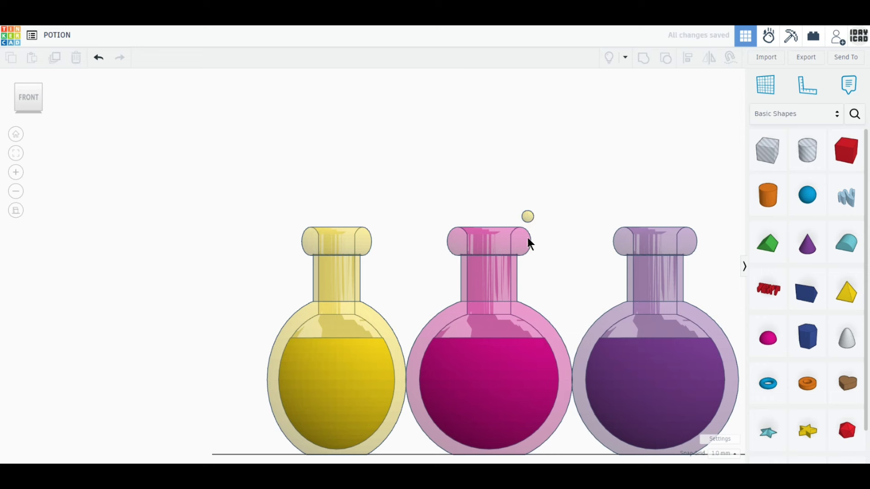
pyautogui.moveTo(528, 217); pyautogui.dragTo(339, 217)
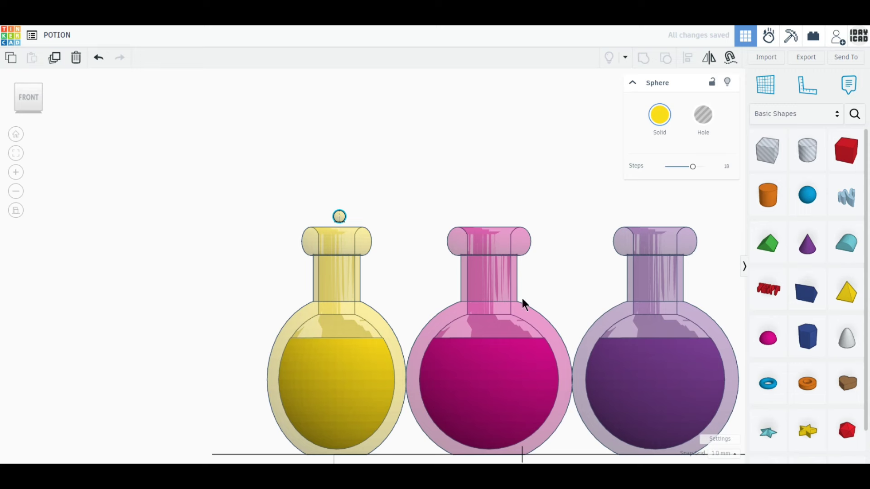
# Step: Stretch the magenta bottle and its liquid together to a height of 100 mm
pyautogui.moveTo(521, 300); pyautogui.dragTo(508, 244, button='middle')
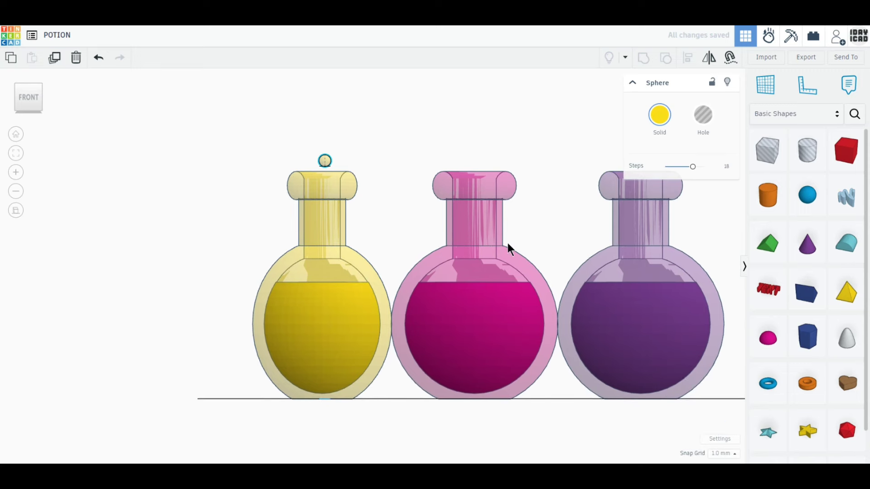
pyautogui.click(472, 175)
pyautogui.moveTo(474, 151); pyautogui.dragTo(474, 124)
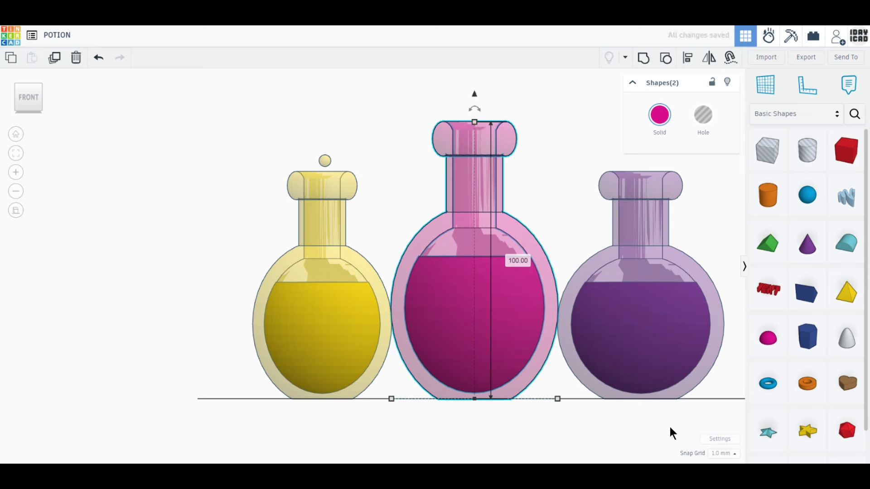
# Step: Stretch the purple bottle and its liquid together to a height of 90 mm
pyautogui.click(618, 342)
pyautogui.moveTo(614, 338); pyautogui.dragTo(529, 356, button='middle')
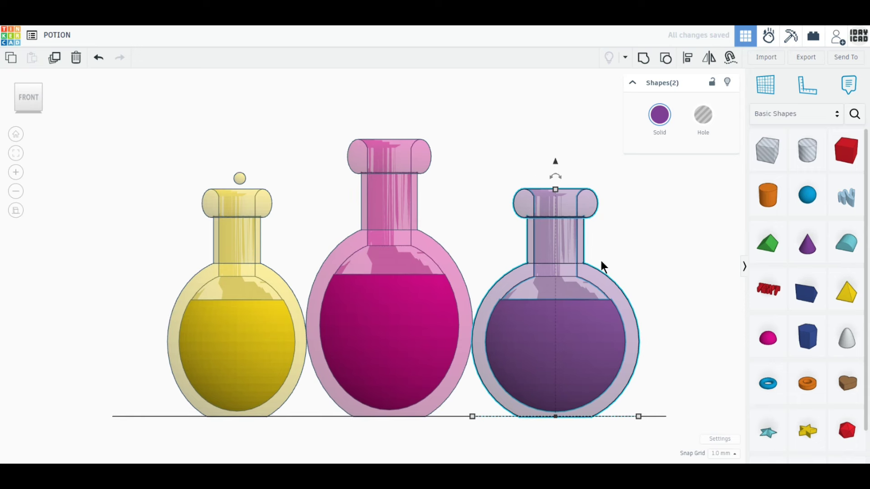
pyautogui.moveTo(555, 192); pyautogui.dragTo(560, 175)
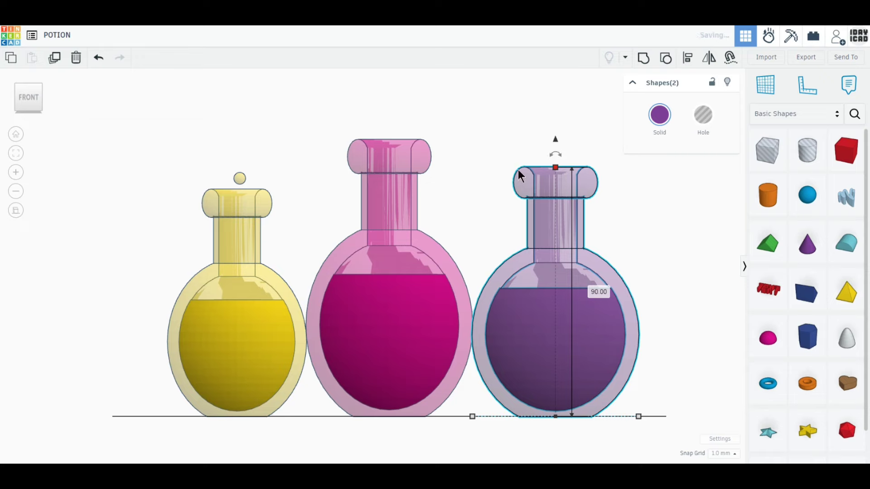
pyautogui.click(483, 142)
pyautogui.moveTo(306, 209); pyautogui.dragTo(303, 242, button='right')
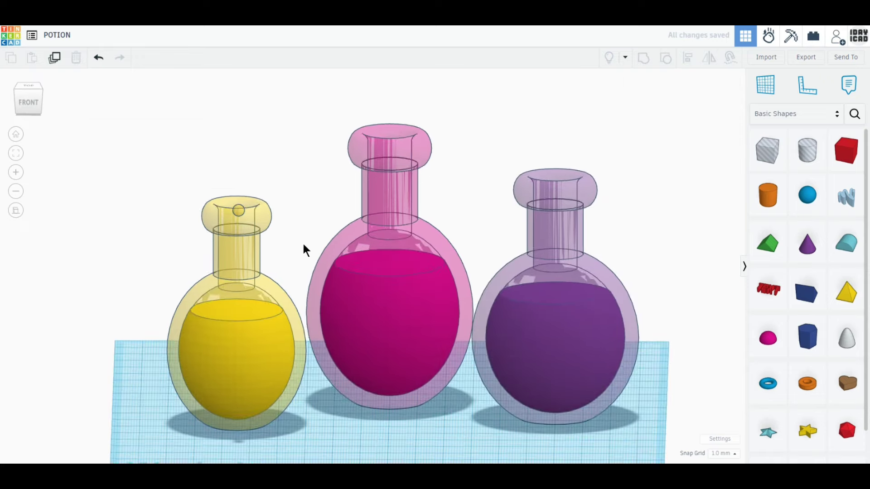
# Step: Move the small yellow sphere 26 mm back so it sits over the centre of the yellow bottle's mouth
pyautogui.click(25, 86)
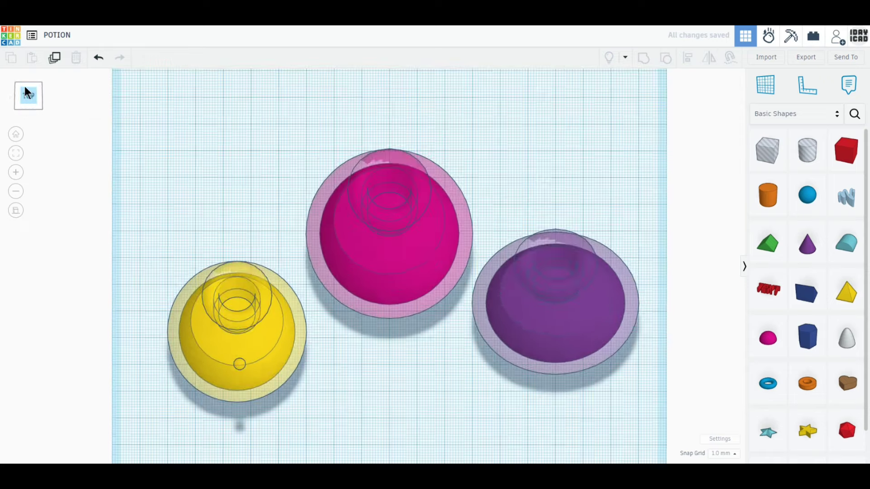
pyautogui.moveTo(242, 394); pyautogui.dragTo(241, 322)
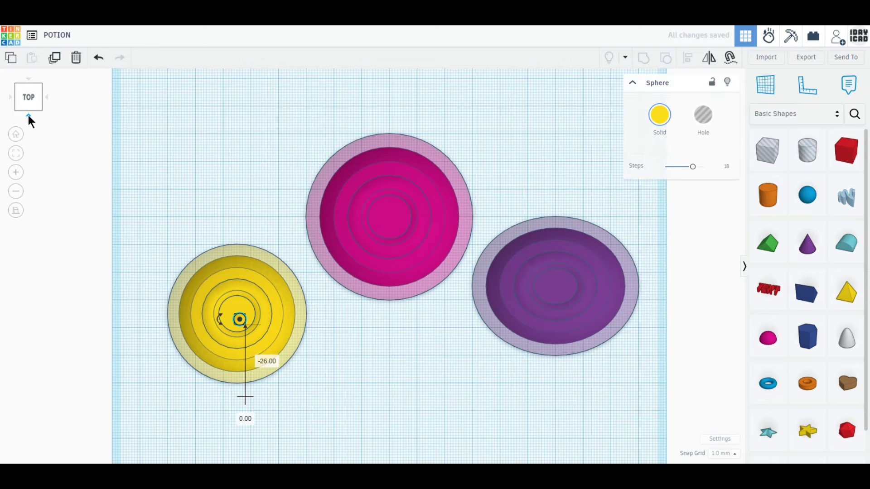
pyautogui.click(28, 114)
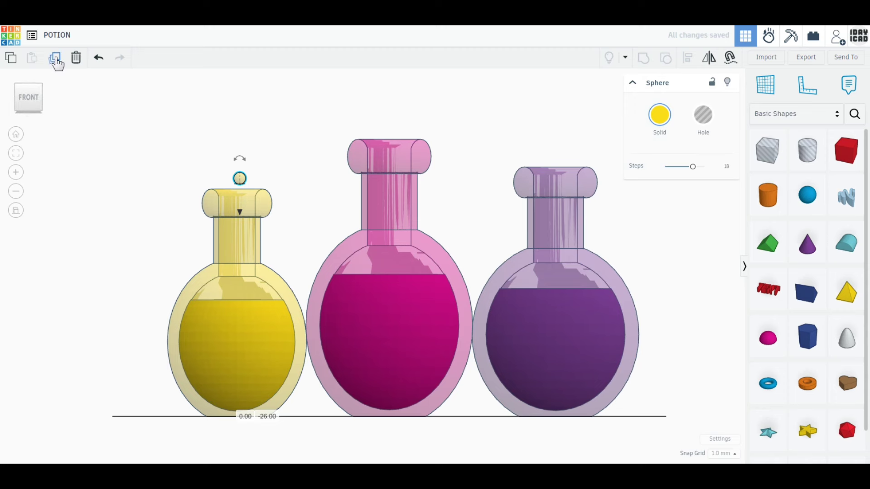
# Step: Duplicate the small sphere and raise the copy 10 mm, to 94 mm above the workplane
pyautogui.click(55, 61)
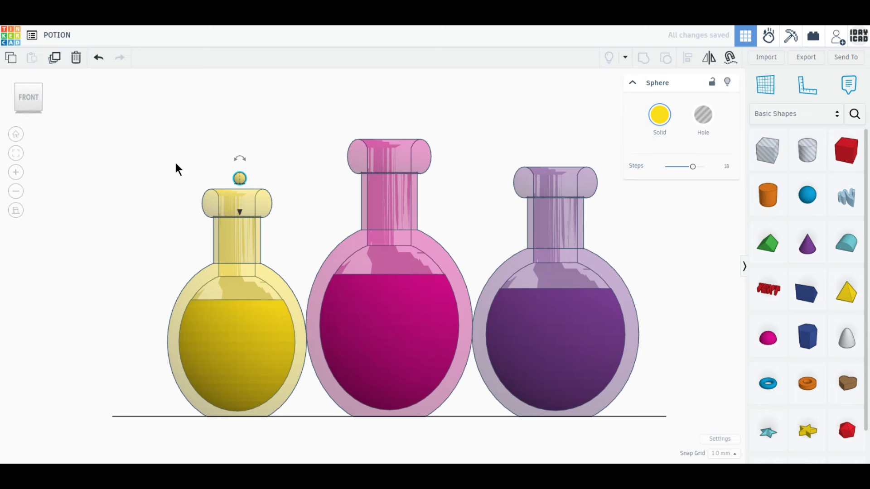
pyautogui.moveTo(213, 219); pyautogui.dragTo(222, 235, button='middle')
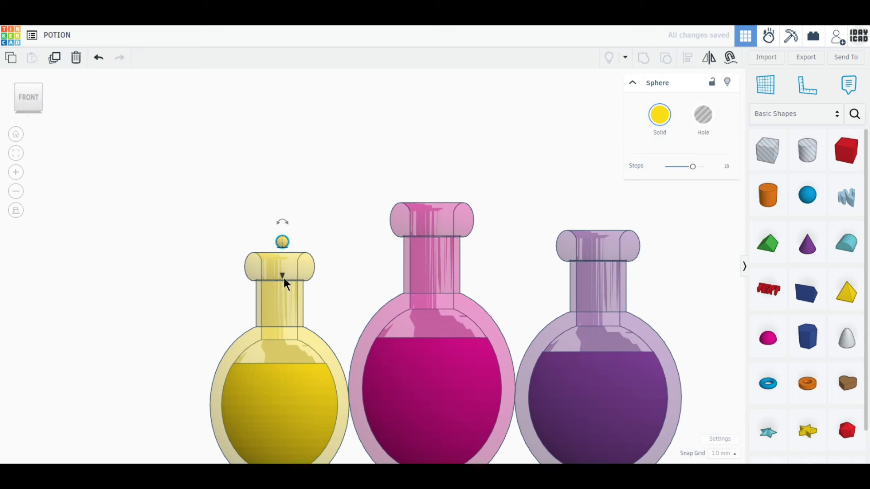
pyautogui.moveTo(283, 276); pyautogui.dragTo(282, 218)
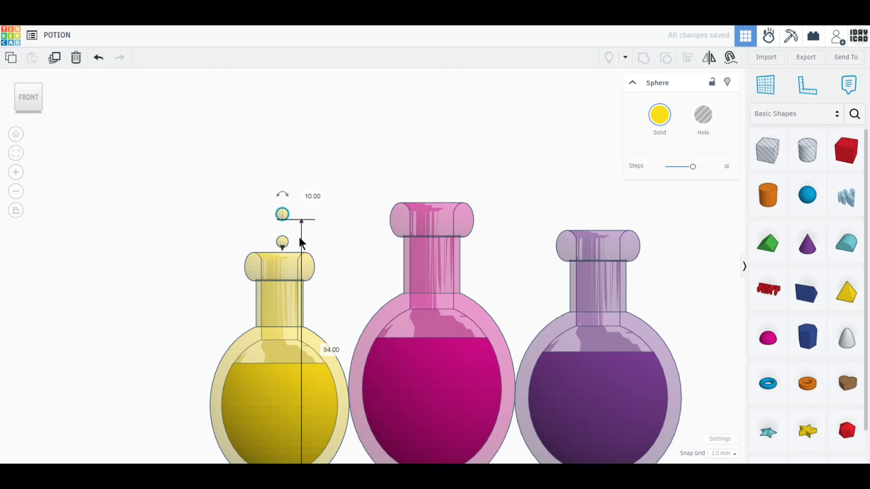
# Step: Resize the upper sphere to 3 mm in width, length and height
pyautogui.moveTo(300, 238); pyautogui.dragTo(293, 265, button='right')
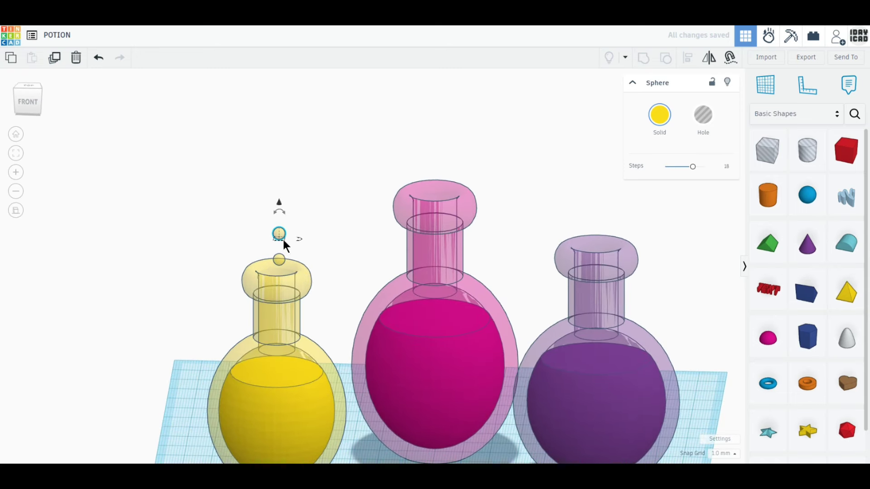
pyautogui.scroll(5, 284, 241)
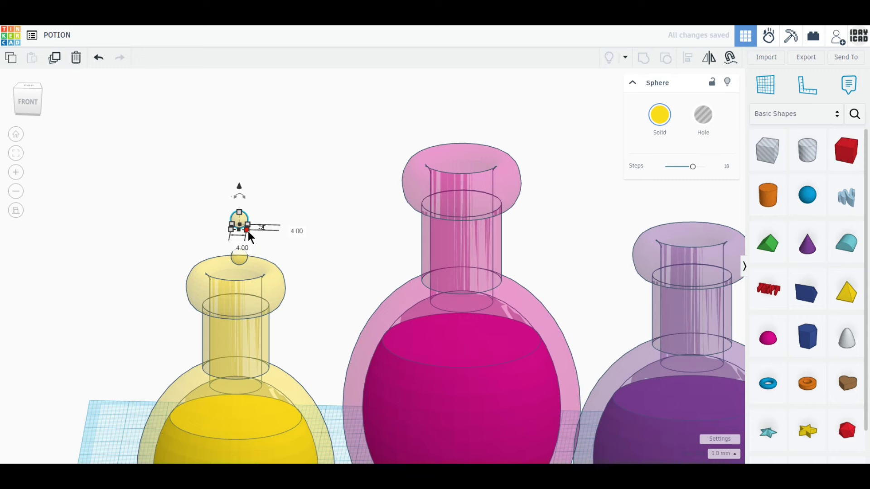
pyautogui.click(234, 244)
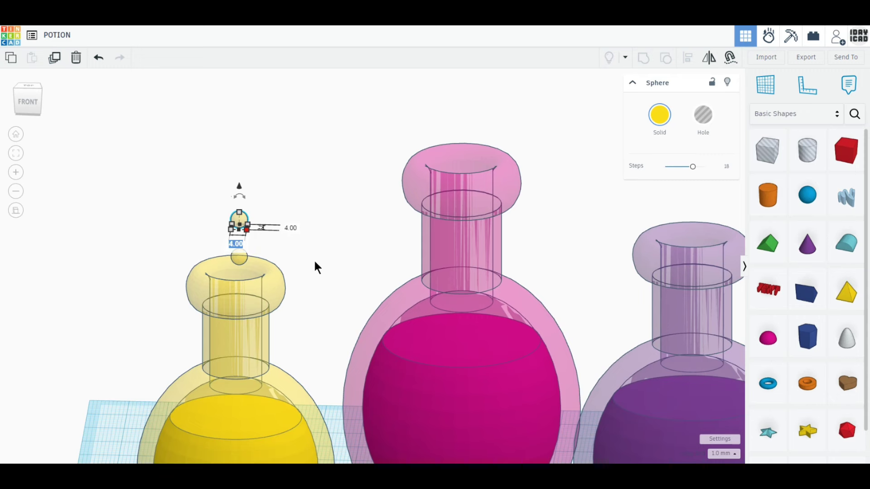
pyautogui.write('3')
pyautogui.press('Return')
pyautogui.write('3')
pyautogui.press('Return')
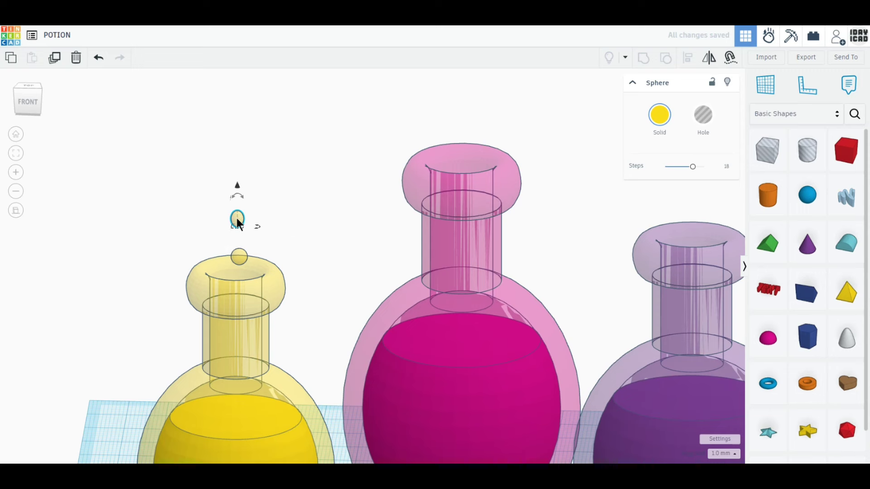
pyautogui.scroll(2, 237, 222)
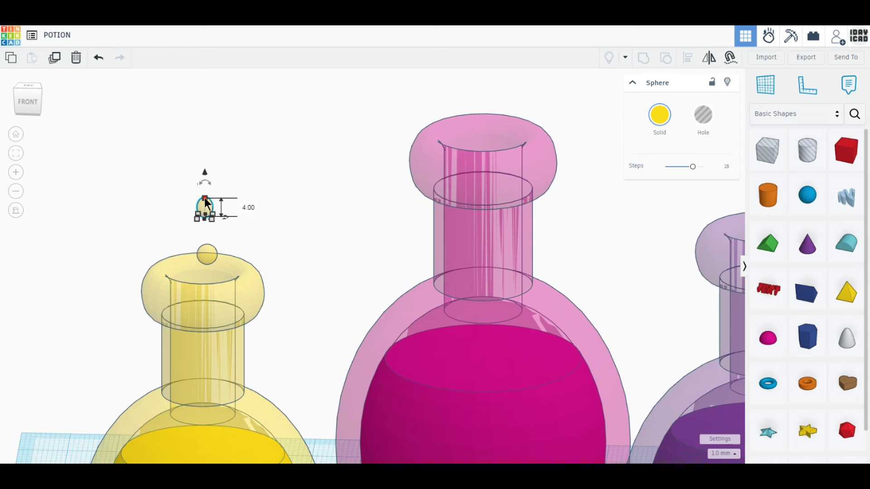
pyautogui.write('3')
pyautogui.press('Return')
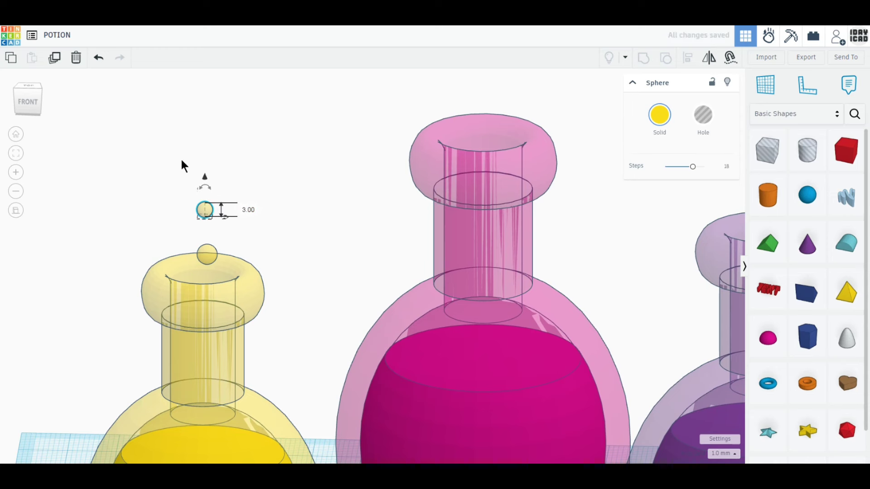
# Step: Repeat the duplication three times to continue the column with ever smaller and closer spheres above the yellow bottle
pyautogui.click(54, 58)
pyautogui.click(53, 63)
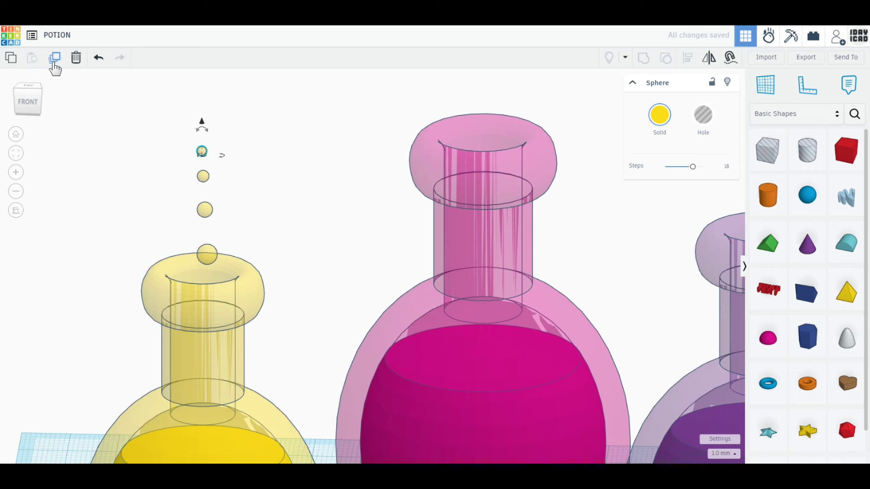
pyautogui.click(55, 66)
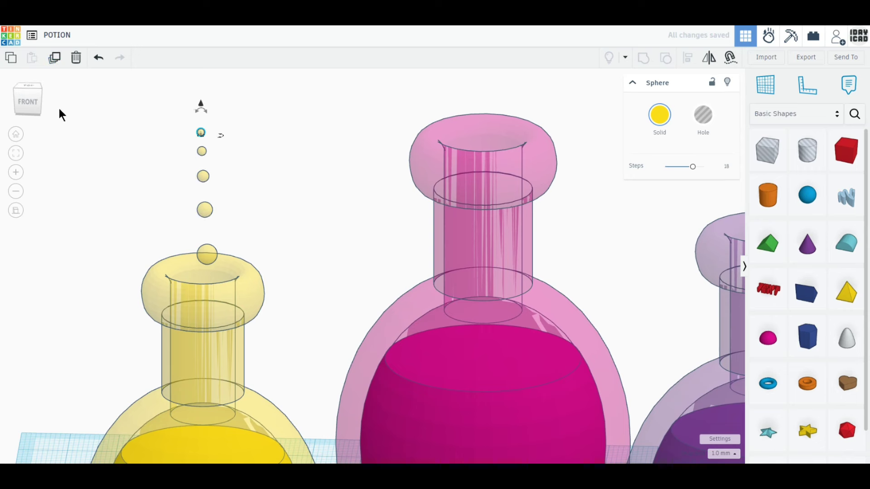
# Step: Duplicate the column of five spheres, move the copy sideways beside the original and raise it 4 mm
pyautogui.click(24, 101)
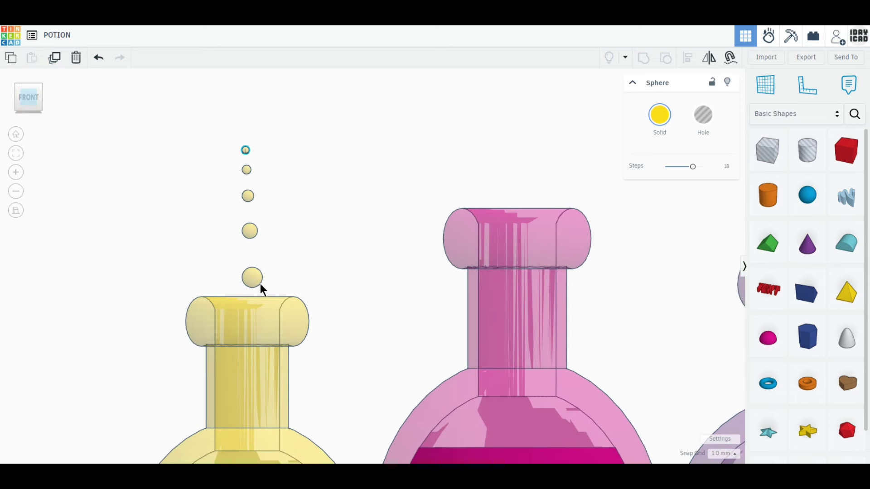
pyautogui.moveTo(277, 286); pyautogui.dragTo(182, 114)
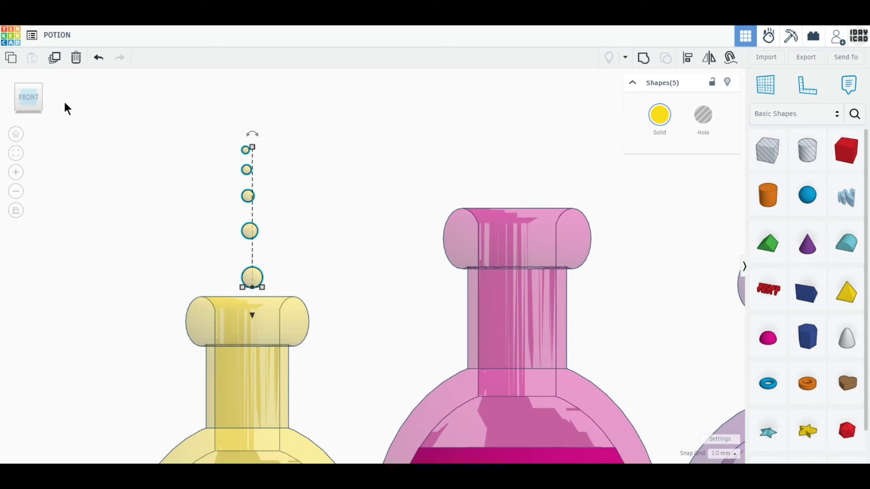
pyautogui.click(56, 66)
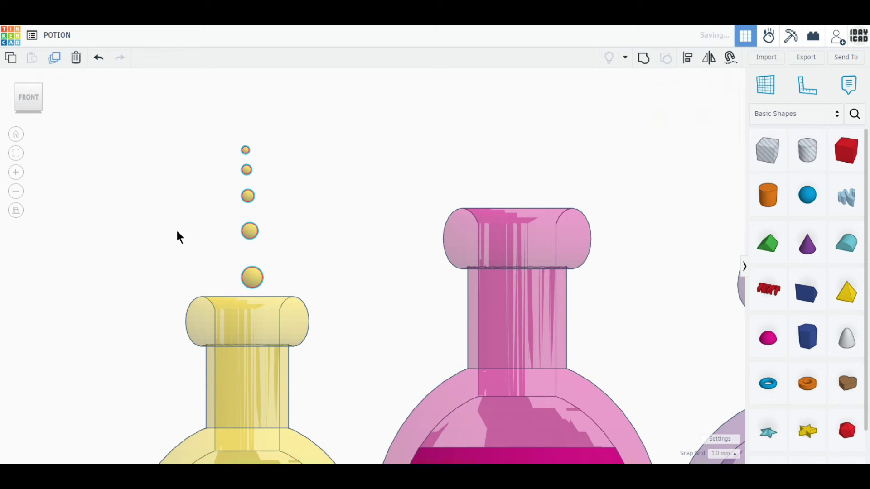
pyautogui.moveTo(246, 278); pyautogui.dragTo(280, 278)
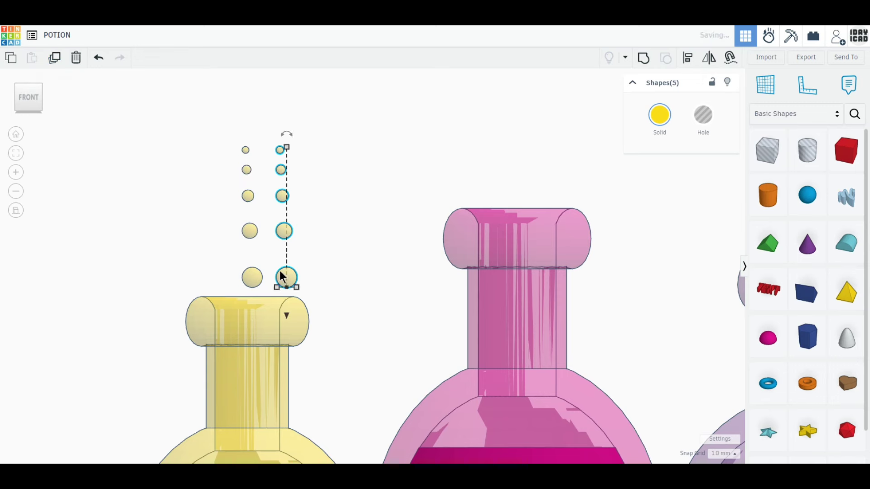
pyautogui.moveTo(286, 314); pyautogui.dragTo(287, 295)
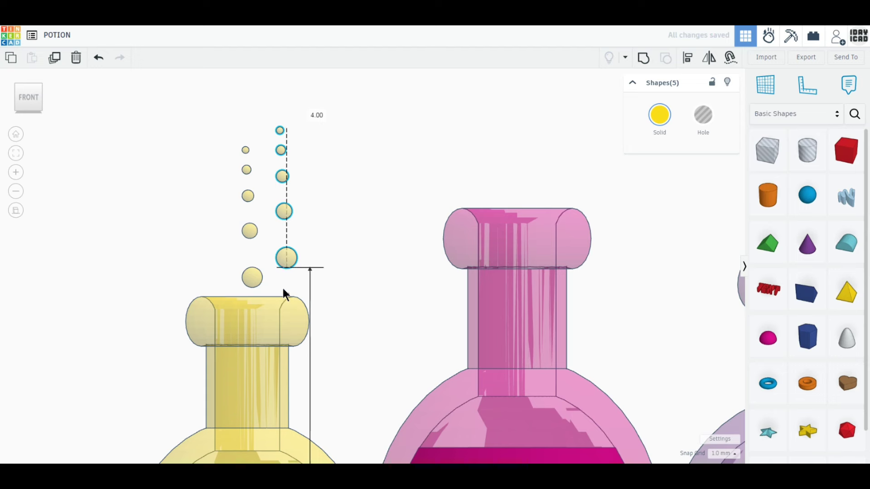
# Step: Make two more raised copies of the sphere column, one on the far side and one between the first two columns
pyautogui.click(55, 59)
pyautogui.moveTo(327, 240); pyautogui.dragTo(217, 236)
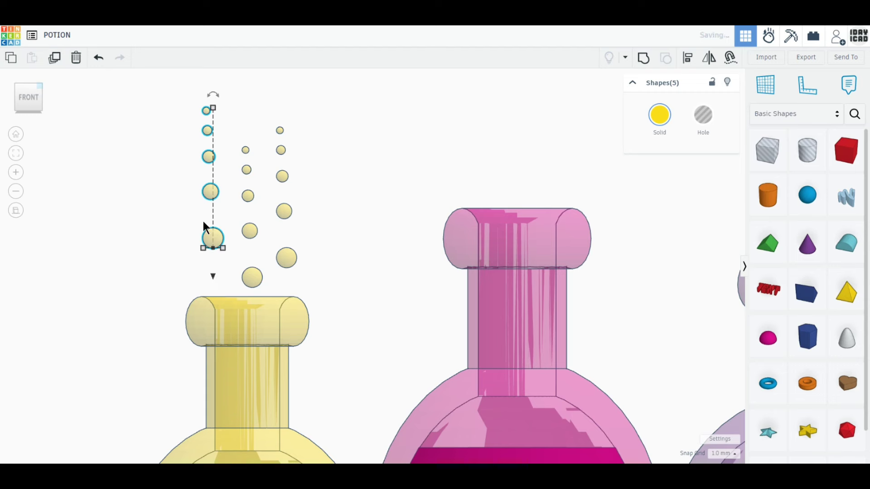
pyautogui.click(55, 63)
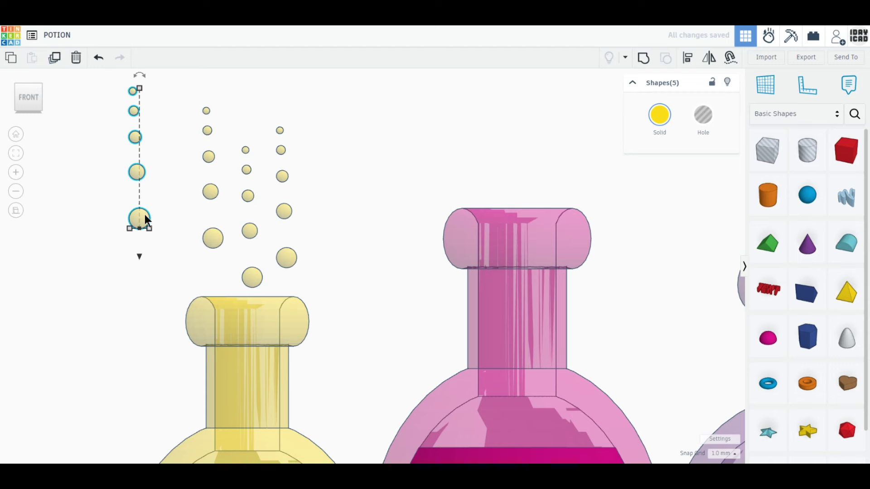
pyautogui.moveTo(145, 214); pyautogui.dragTo(273, 217)
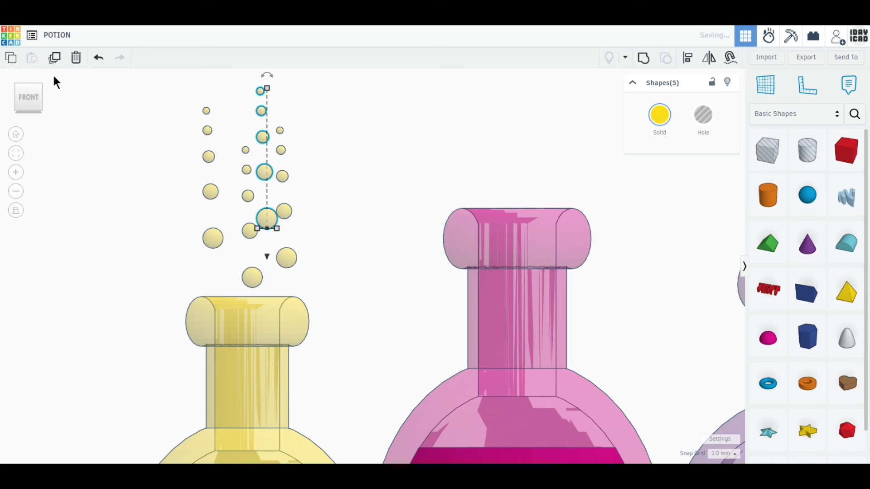
# Step: Spread the four largest spheres apart, front to back and sideways, around the yellow bottle's mouth
pyautogui.click(29, 84)
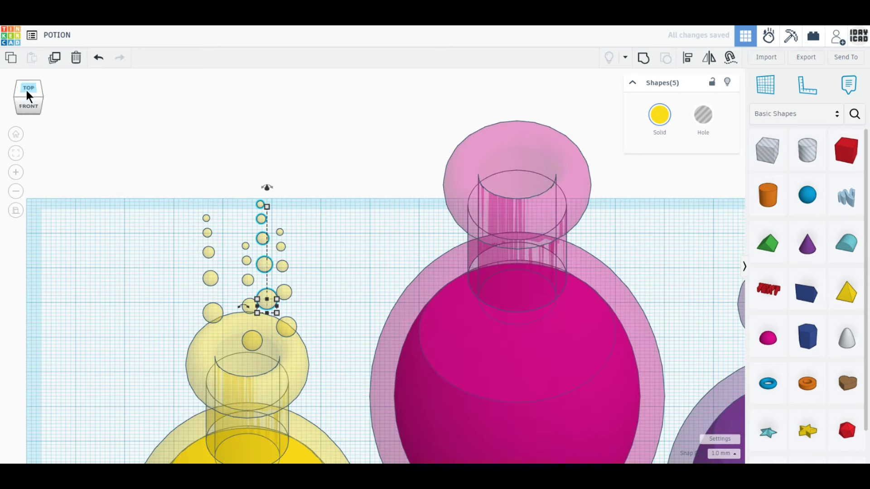
pyautogui.click(26, 90)
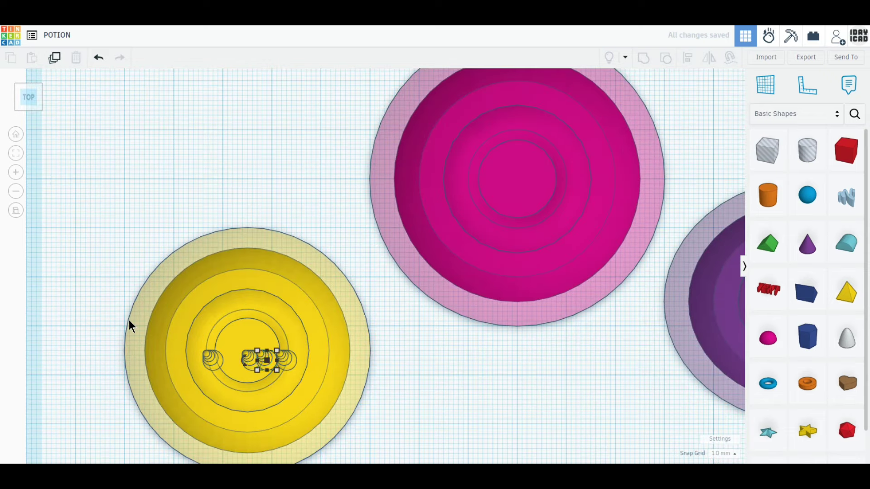
pyautogui.moveTo(128, 320); pyautogui.dragTo(150, 259, button='right')
pyautogui.scroll(1, 218, 350)
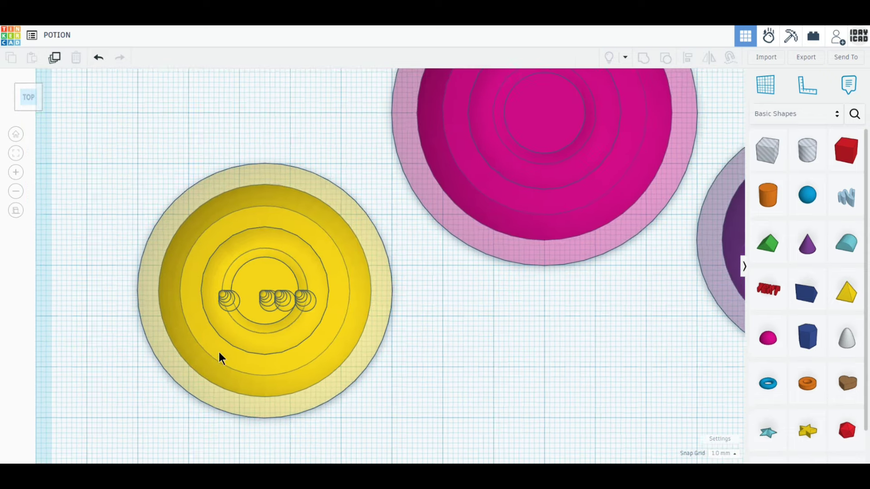
pyautogui.scroll(2, 219, 353)
pyautogui.moveTo(186, 355); pyautogui.dragTo(304, 304, button='middle')
pyautogui.scroll(1, 304, 304)
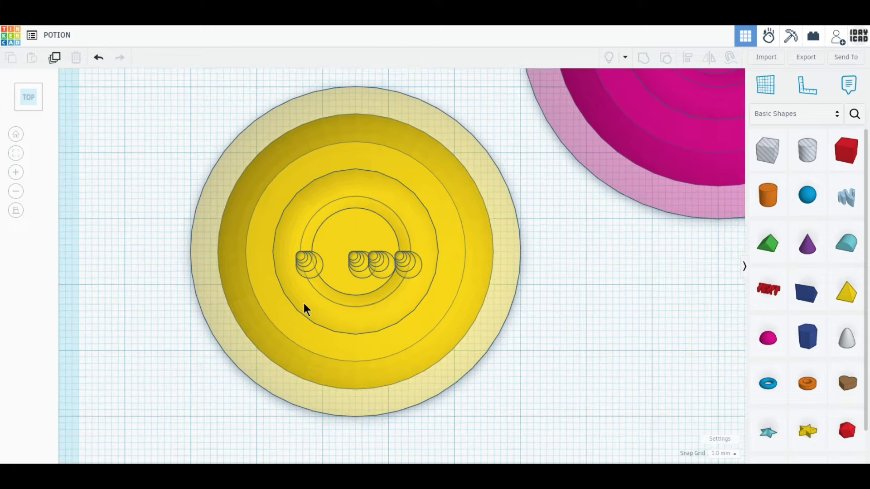
pyautogui.scroll(1, 304, 303)
pyautogui.click(320, 297)
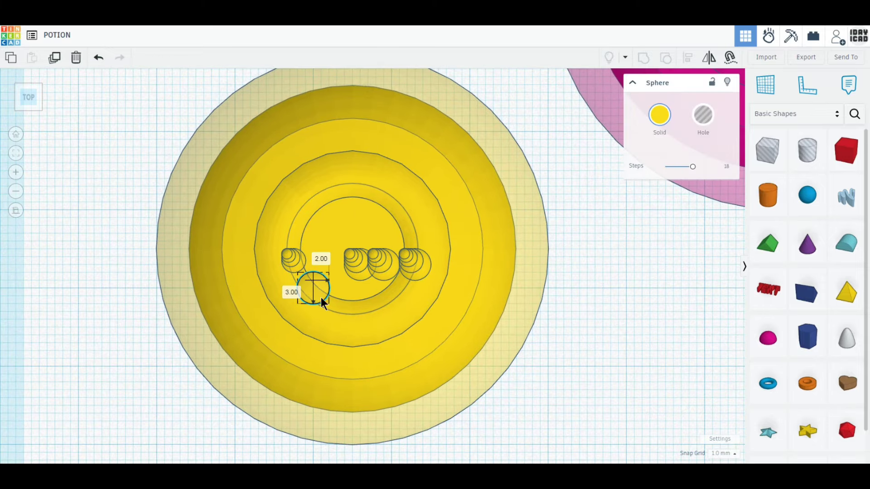
pyautogui.moveTo(315, 300); pyautogui.dragTo(347, 240)
pyautogui.moveTo(391, 273); pyautogui.dragTo(368, 290)
pyautogui.moveTo(420, 274); pyautogui.dragTo(397, 237)
# Step: Scatter the smaller spheres at irregular positions within the yellow bottle's rim, breaking up the straight rows
pyautogui.moveTo(356, 265); pyautogui.dragTo(317, 260)
pyautogui.moveTo(411, 254); pyautogui.dragTo(394, 292)
pyautogui.moveTo(375, 257); pyautogui.dragTo(368, 224)
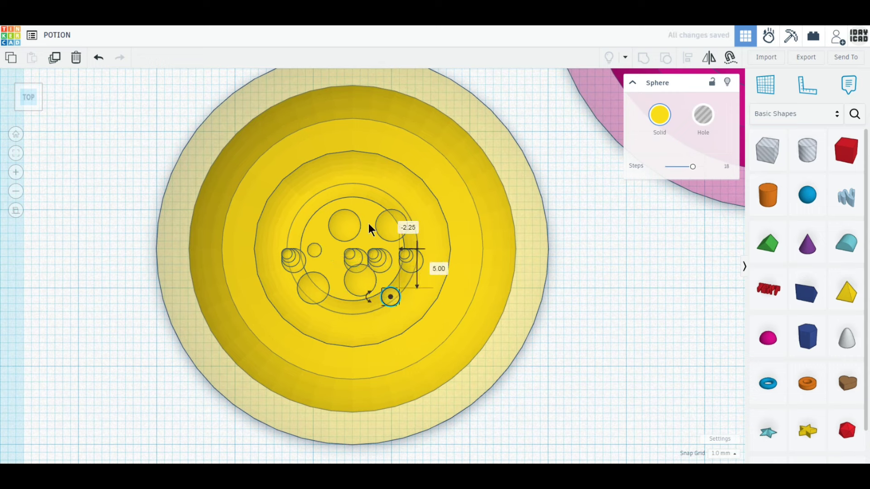
pyautogui.moveTo(381, 266); pyautogui.dragTo(306, 224)
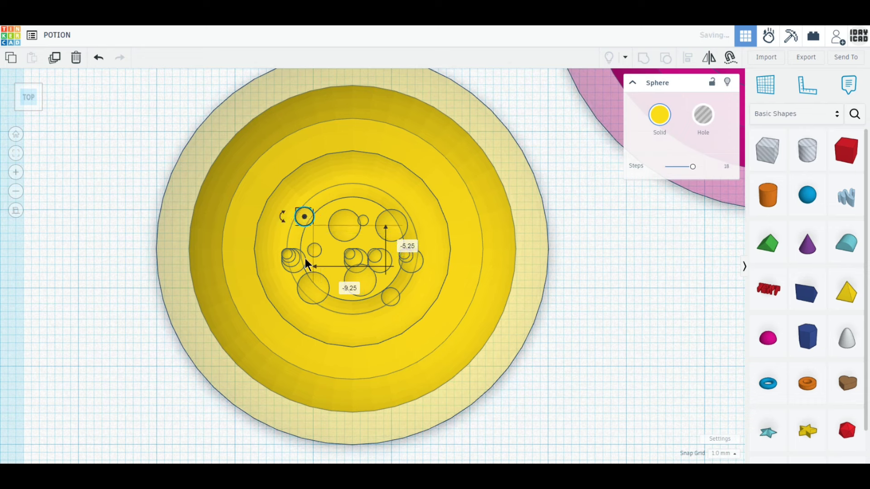
pyautogui.moveTo(354, 261); pyautogui.dragTo(329, 274)
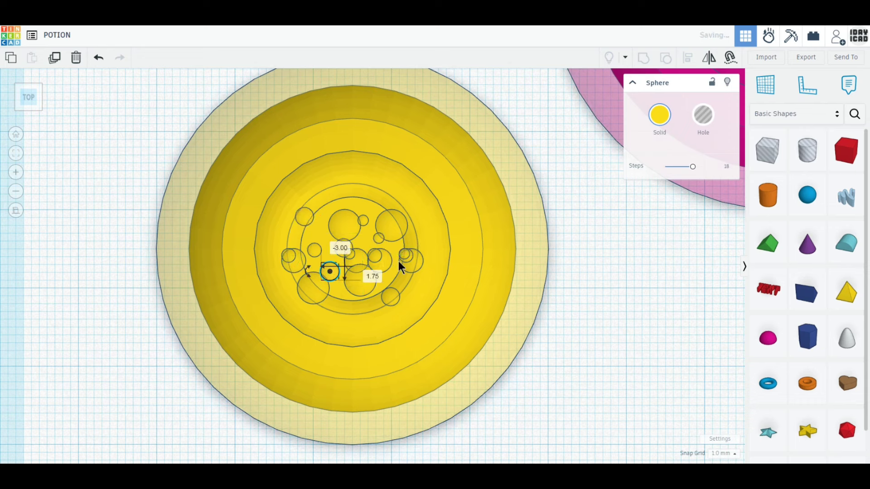
pyautogui.moveTo(358, 223); pyautogui.dragTo(353, 200)
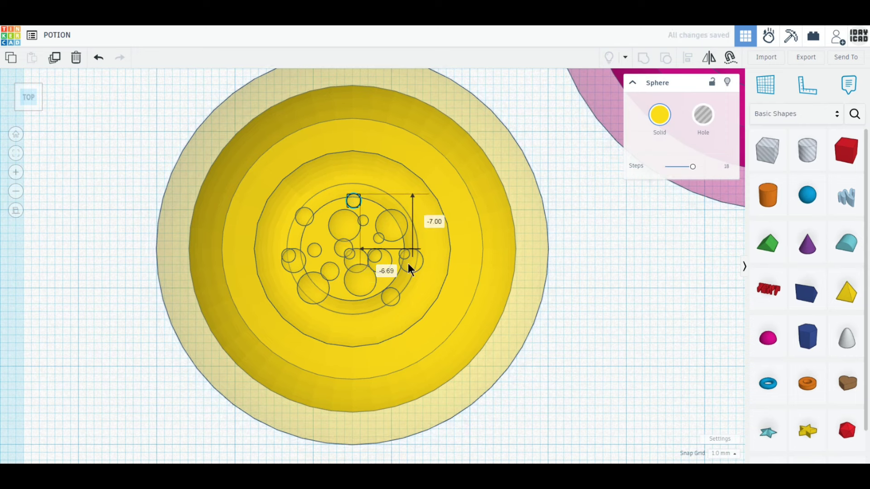
pyautogui.click(341, 295)
pyautogui.moveTo(405, 253); pyautogui.dragTo(319, 235)
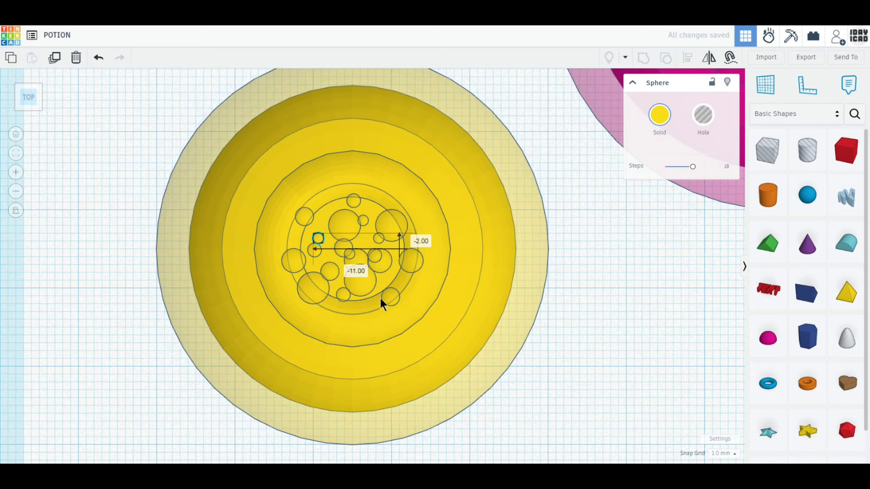
# Step: Shift two overlapping small spheres in the upper part of the bubble stream sideways to separate them
pyautogui.click(27, 111)
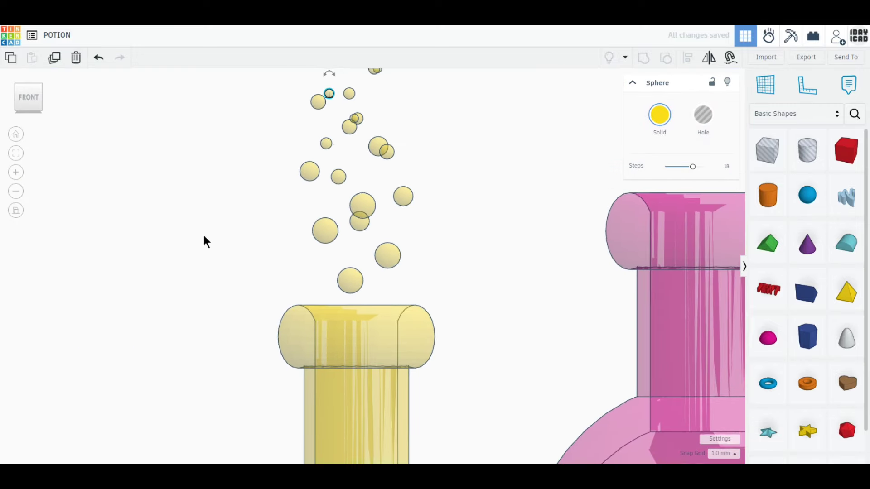
pyautogui.moveTo(361, 150); pyautogui.dragTo(382, 150)
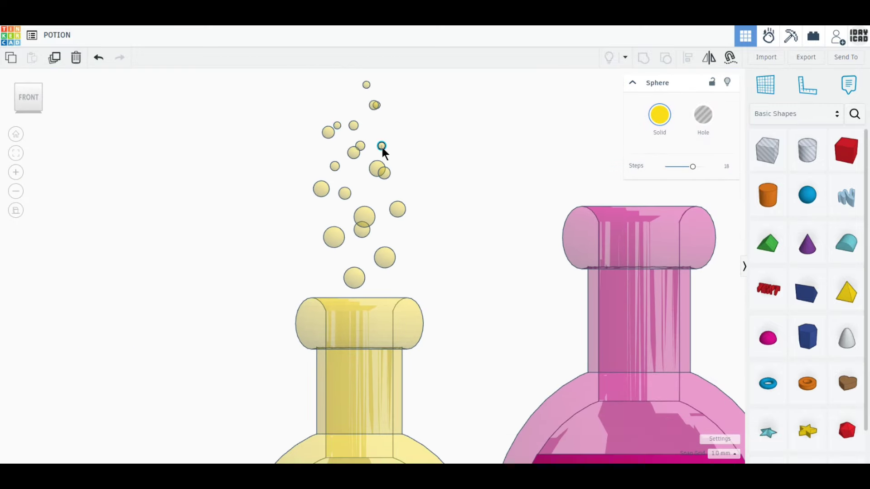
pyautogui.moveTo(376, 107); pyautogui.dragTo(362, 108)
# Step: Select all the bubbles above the yellow bottle and lower them together by 4 mm toward its mouth
pyautogui.click(291, 118)
pyautogui.moveTo(291, 82); pyautogui.dragTo(422, 282)
pyautogui.moveTo(478, 254); pyautogui.dragTo(452, 284, button='middle')
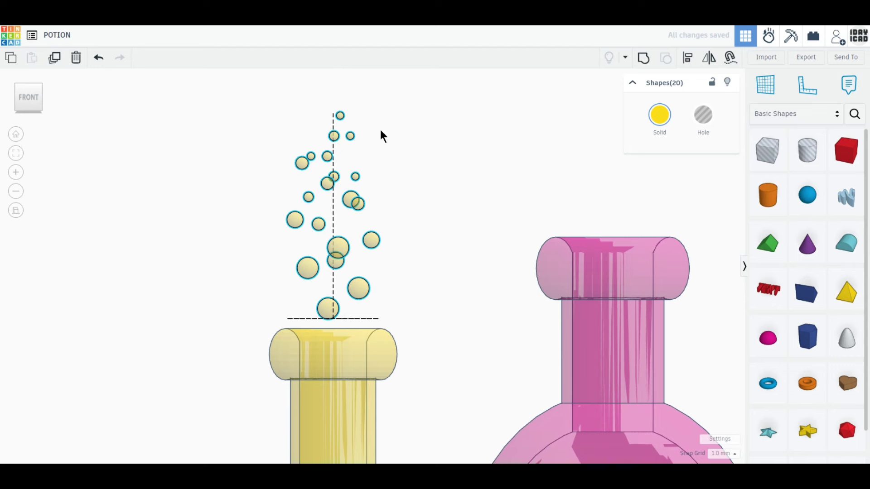
pyautogui.moveTo(334, 88); pyautogui.dragTo(338, 106)
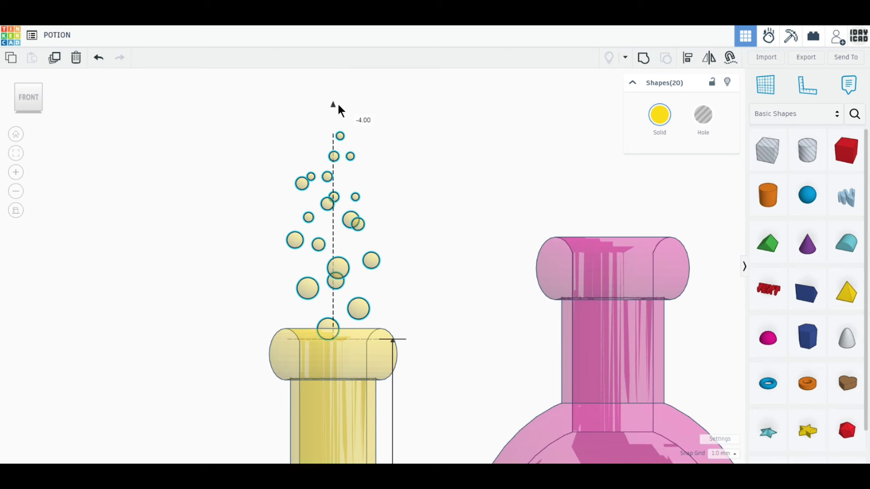
# Step: Duplicate the yellow bubble cluster and place the copy over the purple bottle's mouth
pyautogui.scroll(-3, 426, 245)
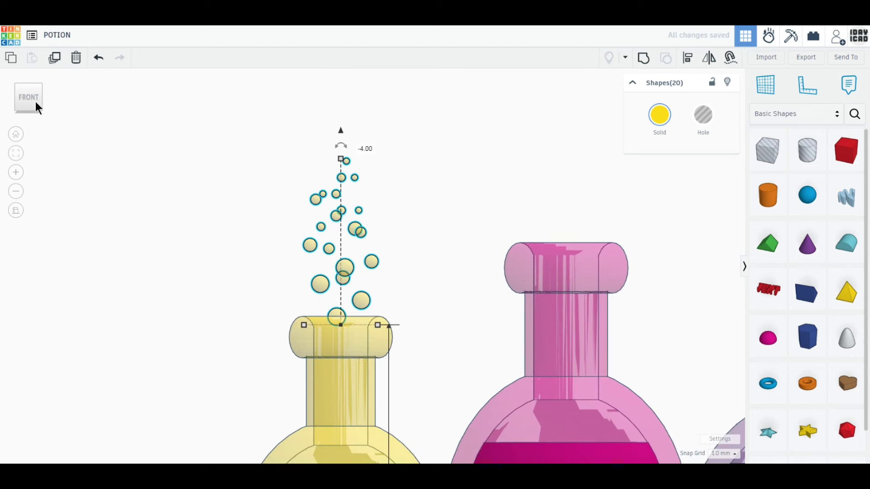
pyautogui.click(30, 79)
pyautogui.scroll(-2, 390, 272)
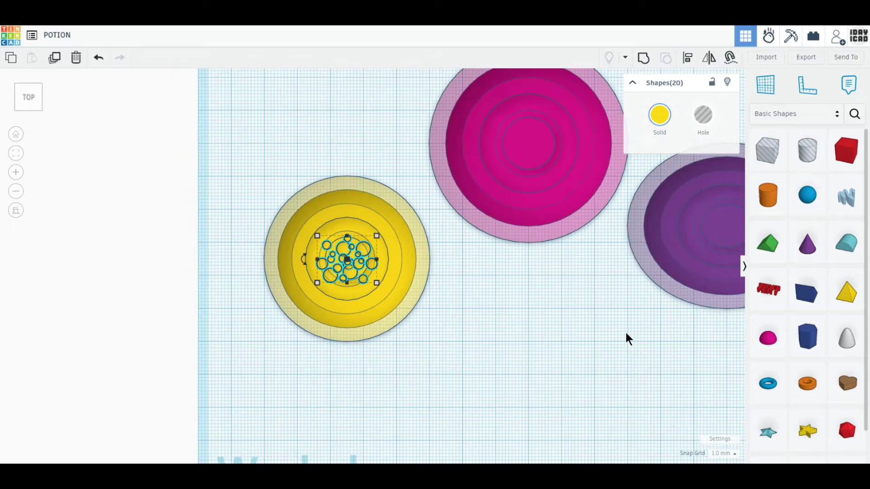
pyautogui.moveTo(561, 349); pyautogui.dragTo(429, 367, button='middle')
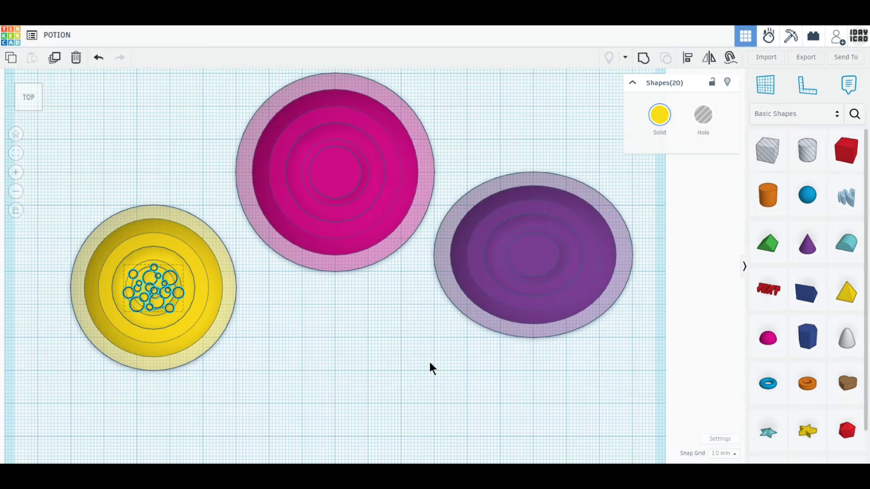
pyautogui.click(50, 59)
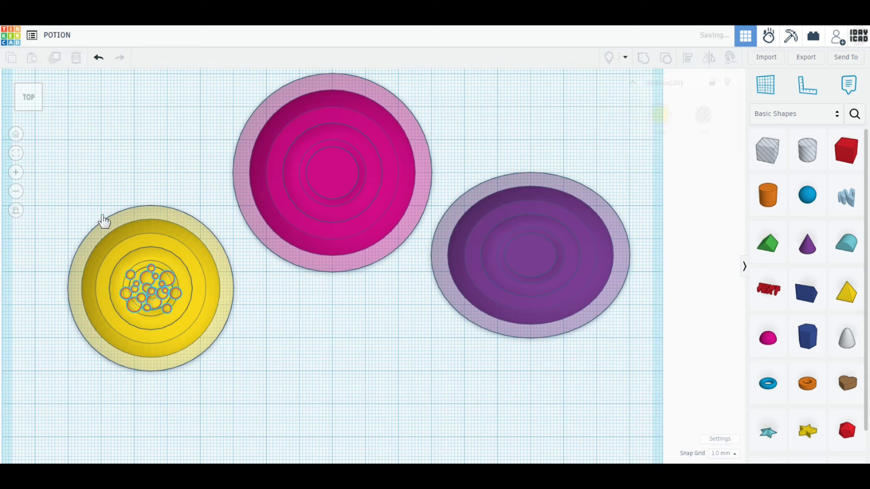
pyautogui.moveTo(173, 294); pyautogui.dragTo(555, 259)
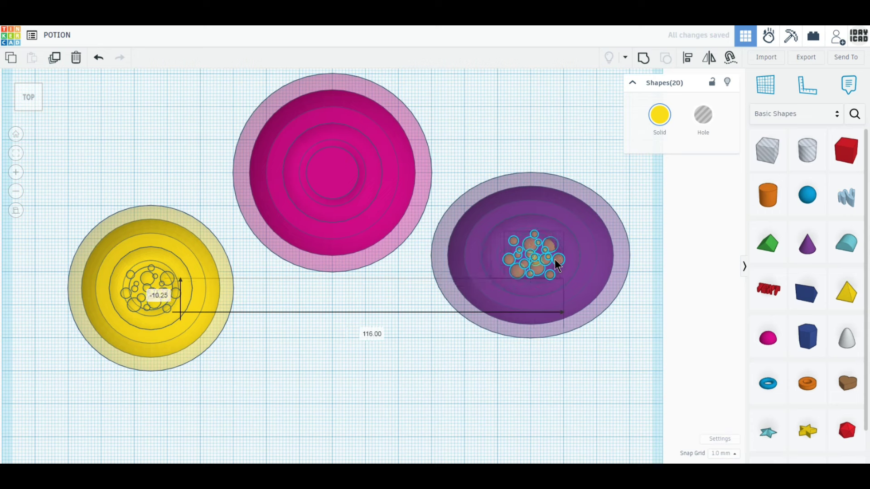
# Step: Color the copied bubbles purple and raise them 11 mm so the stream rises from the purple bottle's rim
pyautogui.click(660, 116)
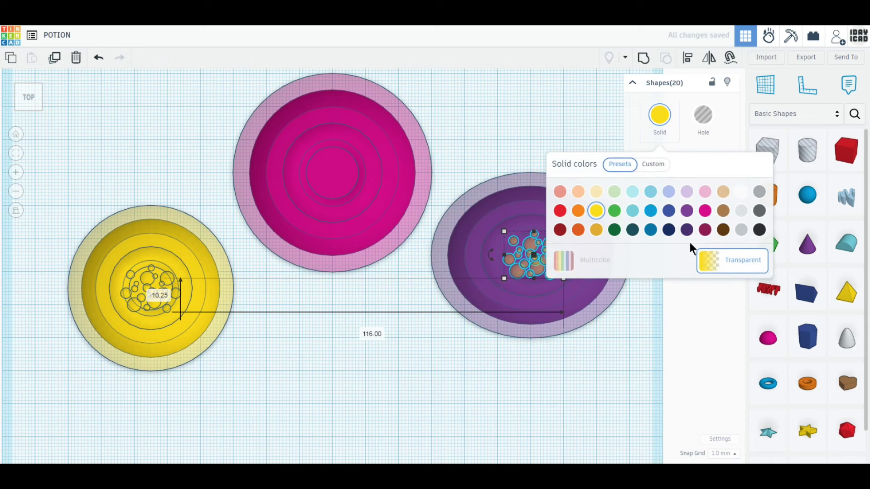
pyautogui.click(687, 211)
pyautogui.moveTo(627, 380); pyautogui.dragTo(618, 283, button='right')
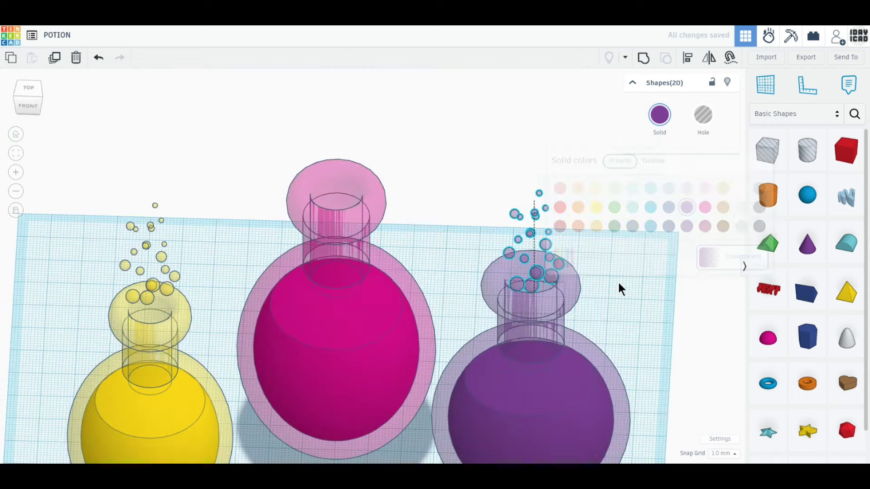
pyautogui.moveTo(535, 159); pyautogui.dragTo(548, 141)
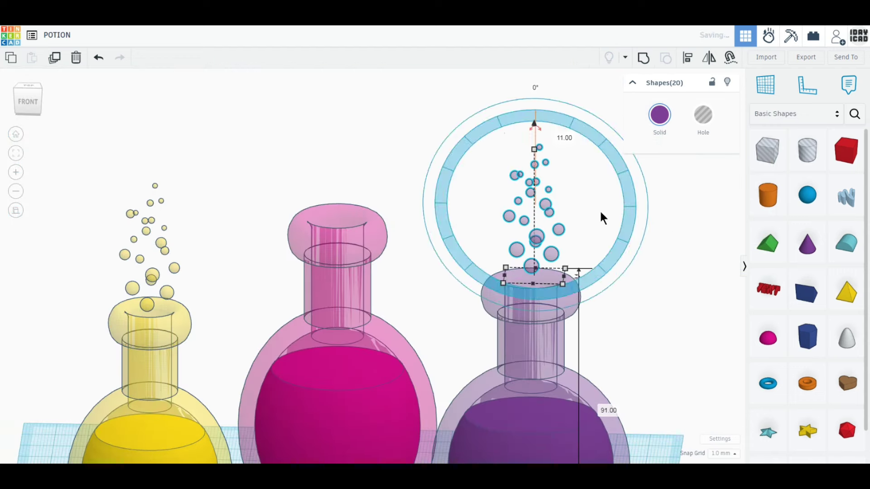
pyautogui.click(569, 267)
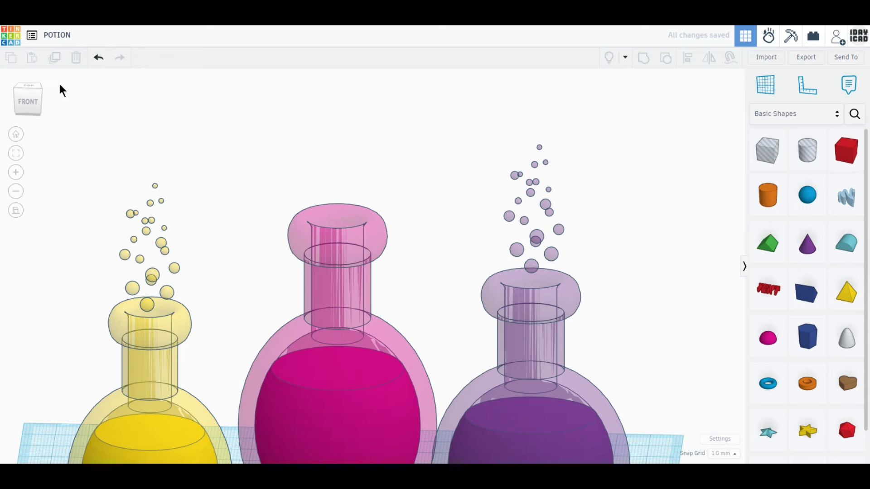
# Step: Lower all the purple bubbles except the lowest one by 3 mm to tighten the bottom of the stream
pyautogui.click(28, 84)
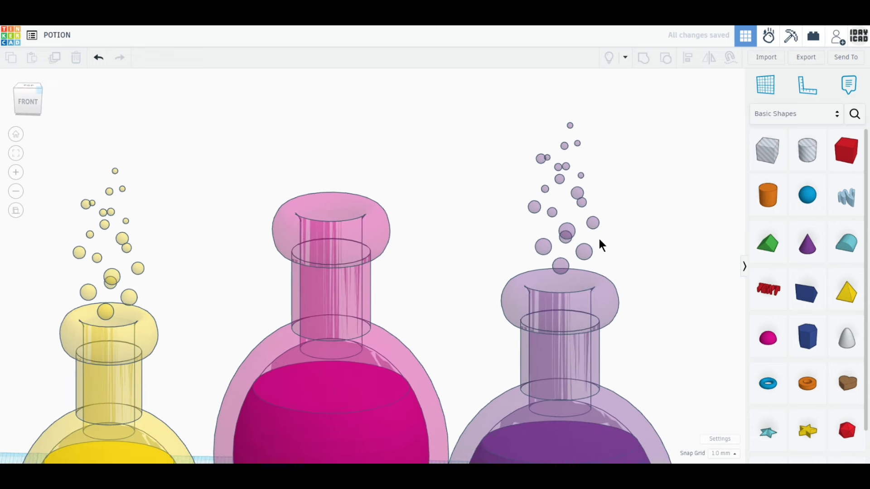
pyautogui.scroll(1, 594, 253)
pyautogui.moveTo(587, 265); pyautogui.dragTo(501, 288, button='middle')
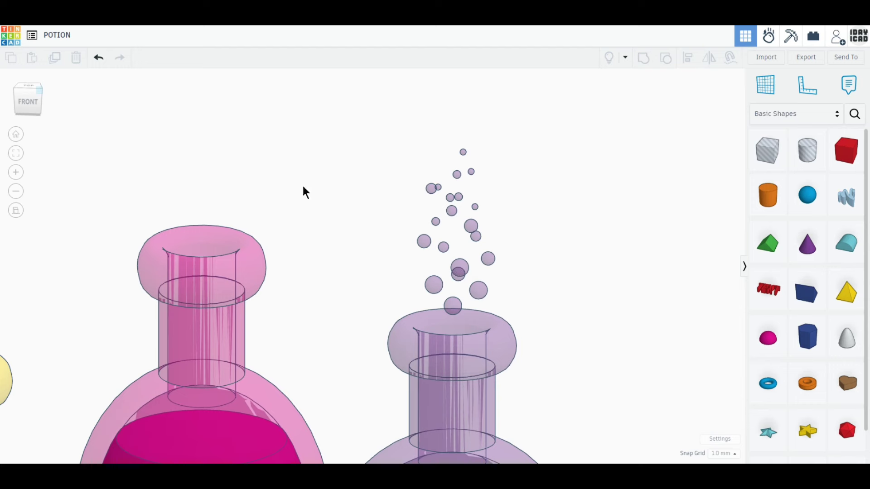
pyautogui.click(28, 103)
pyautogui.moveTo(517, 288); pyautogui.dragTo(351, 134)
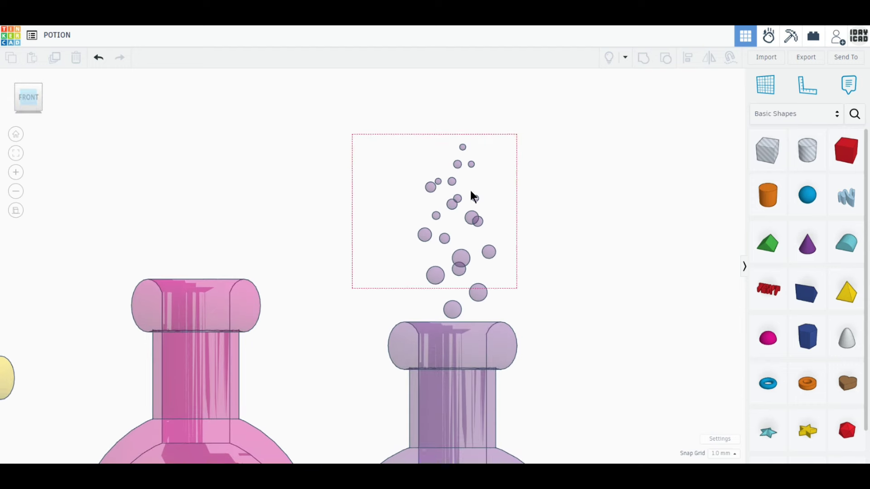
pyautogui.moveTo(458, 118); pyautogui.dragTo(458, 130)
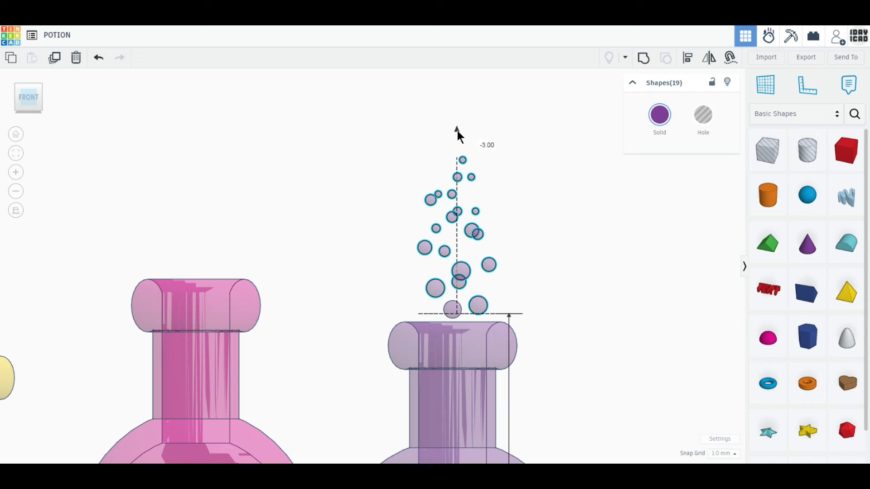
# Step: Compress the upper purple stream by lowering the upper twelve bubbles 4.5 mm and the topmost ones further
pyautogui.moveTo(363, 136); pyautogui.dragTo(355, 110)
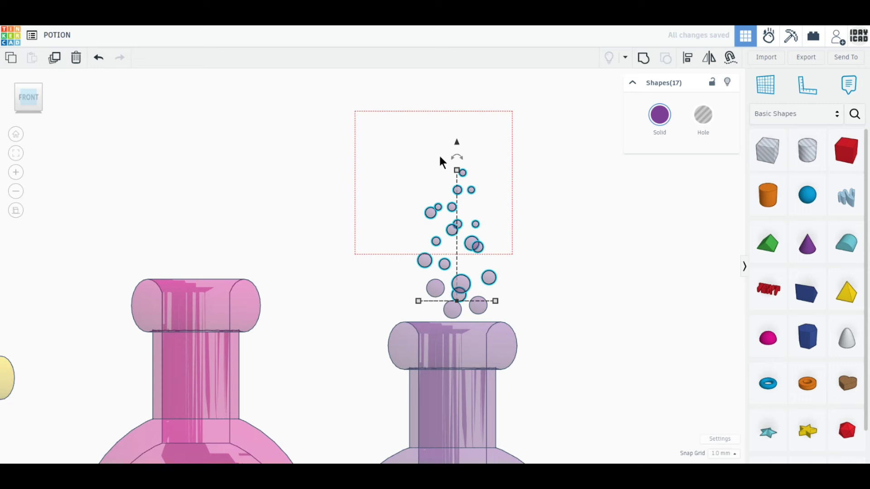
pyautogui.moveTo(454, 143); pyautogui.dragTo(454, 163)
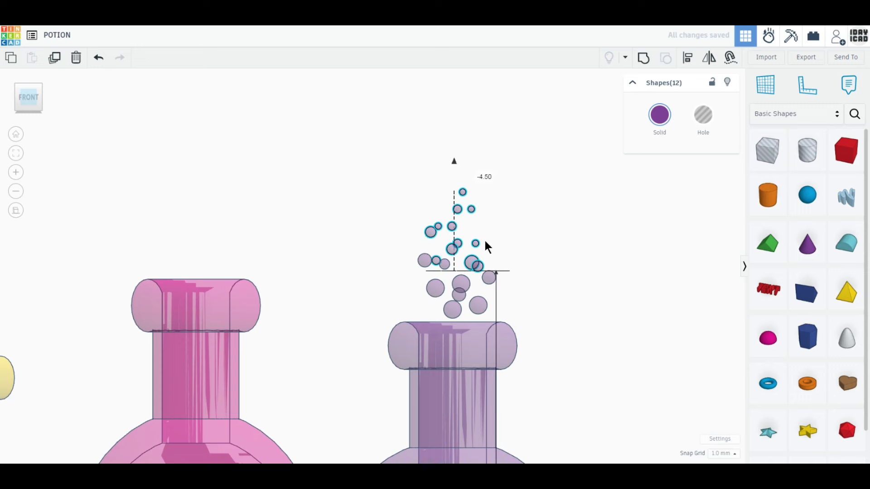
pyautogui.moveTo(486, 242); pyautogui.dragTo(355, 142)
pyautogui.moveTo(455, 163); pyautogui.dragTo(481, 245)
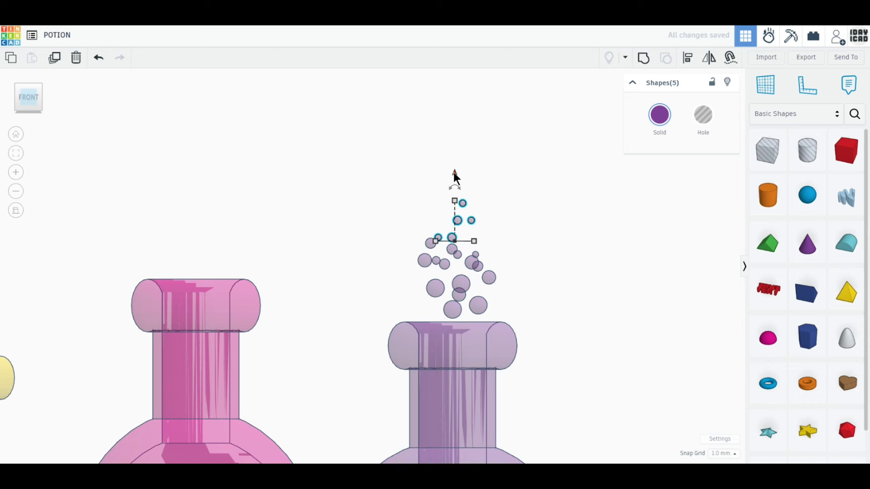
pyautogui.moveTo(453, 173); pyautogui.dragTo(455, 181)
pyautogui.click(549, 278)
pyautogui.scroll(-2, 548, 276)
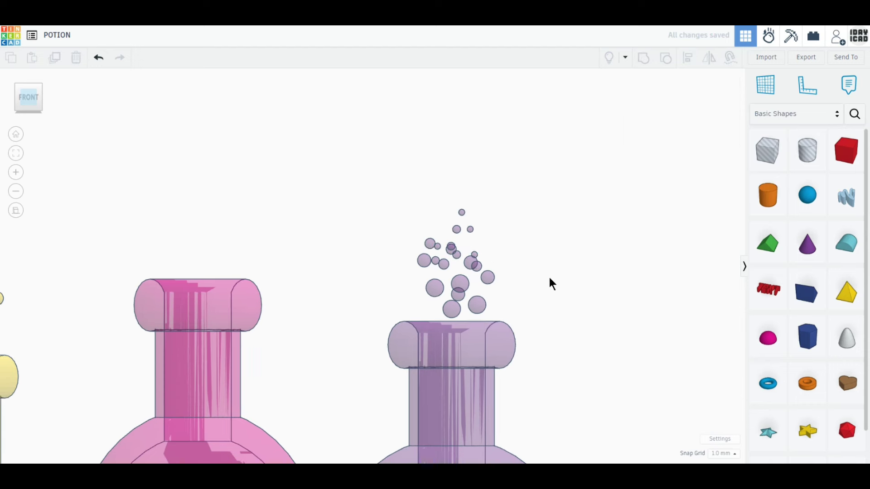
pyautogui.moveTo(548, 283); pyautogui.dragTo(542, 311, button='right')
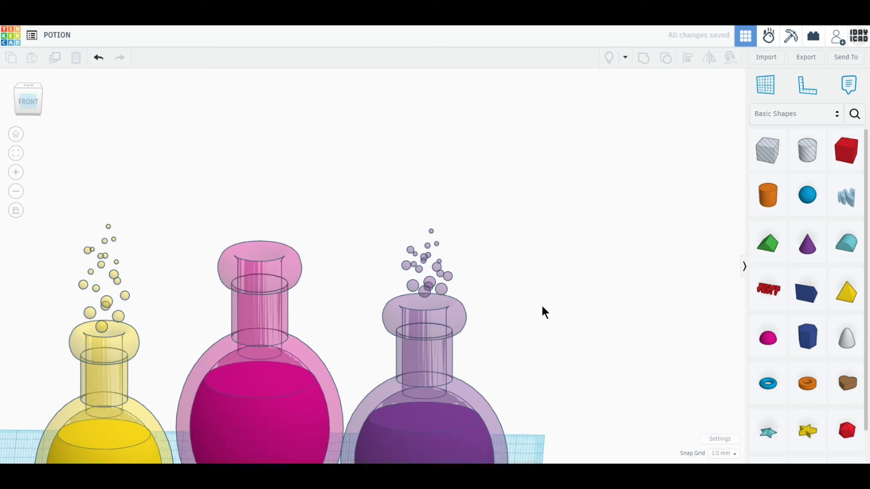
pyautogui.click(428, 262)
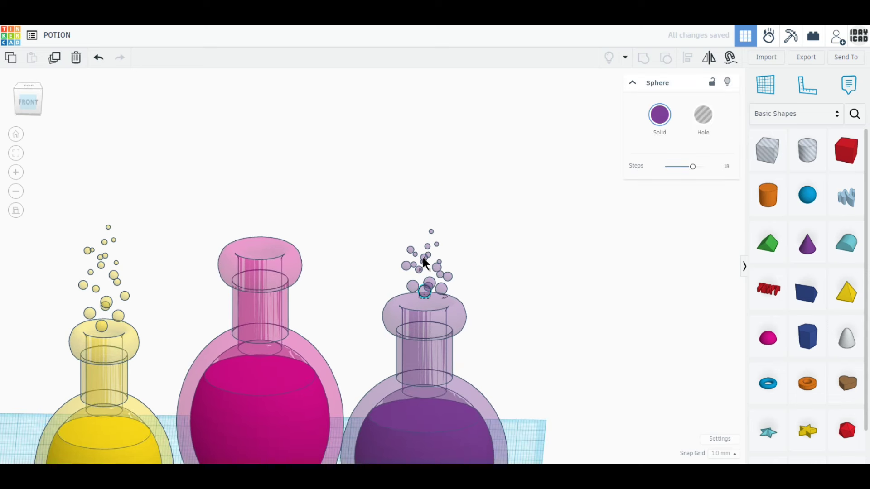
pyautogui.moveTo(423, 257); pyautogui.dragTo(427, 284)
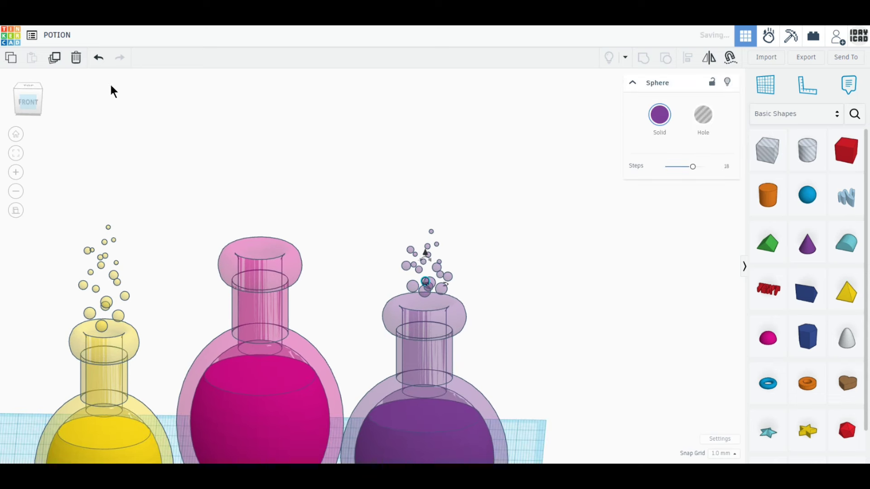
pyautogui.click(98, 57)
pyautogui.hotkey('ctrl', 'y')
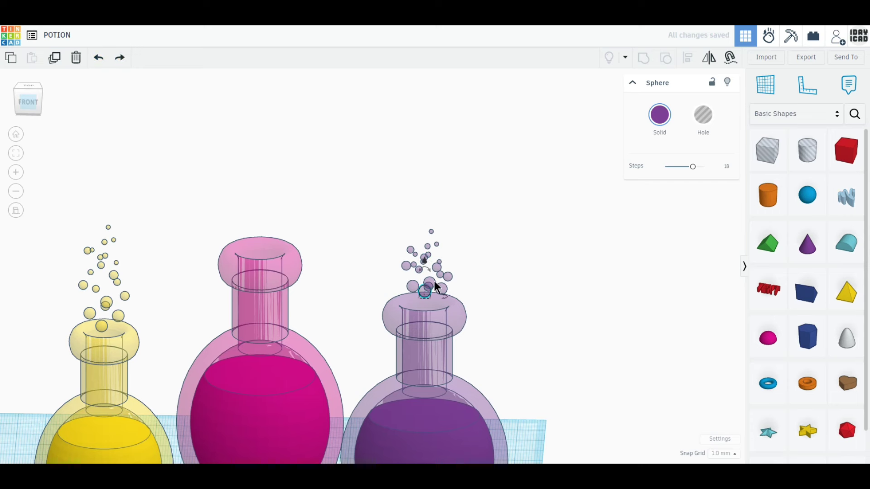
# Step: Lower the lowest purple bubble into the bottle's neck and the large bubble beside it by 2 mm
pyautogui.moveTo(424, 291); pyautogui.dragTo(425, 312)
pyautogui.click(437, 289)
pyautogui.moveTo(442, 259); pyautogui.dragTo(443, 265)
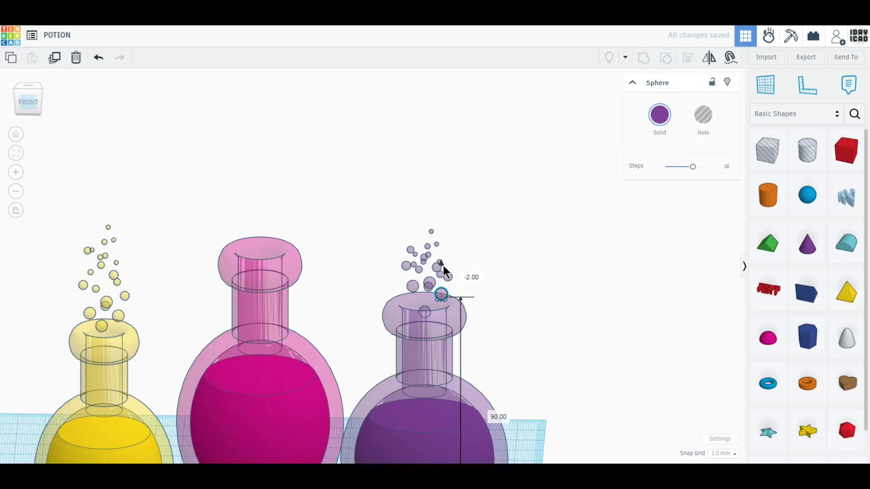
pyautogui.click(542, 315)
# Step: Place a cone on the workplane in front of the bottles and color it light tan
pyautogui.moveTo(542, 312); pyautogui.dragTo(596, 214, button='middle')
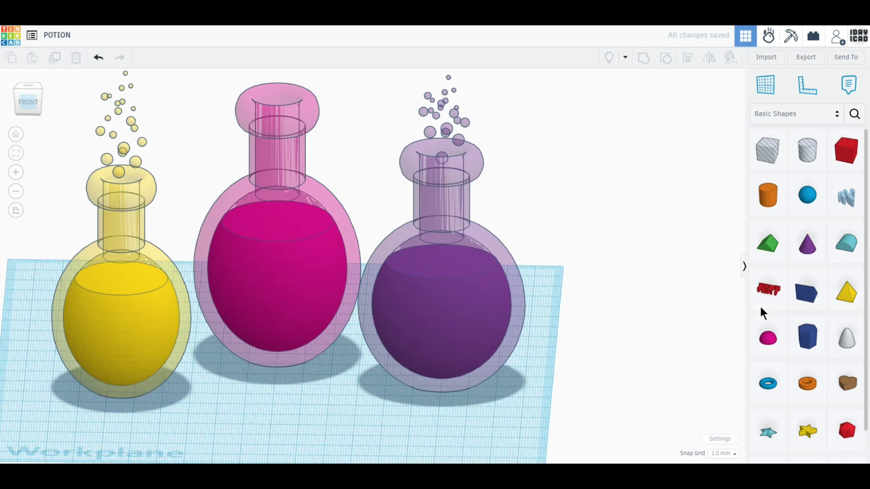
pyautogui.moveTo(807, 248); pyautogui.dragTo(340, 426)
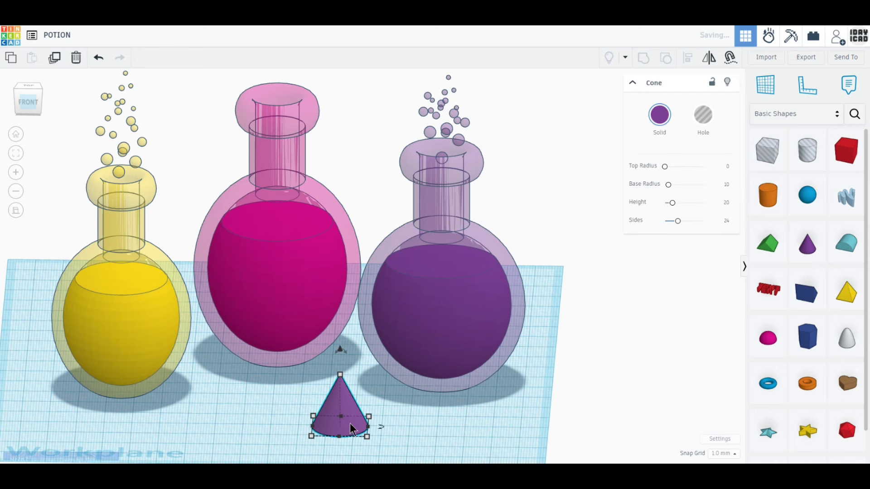
pyautogui.click(660, 115)
pyautogui.click(724, 195)
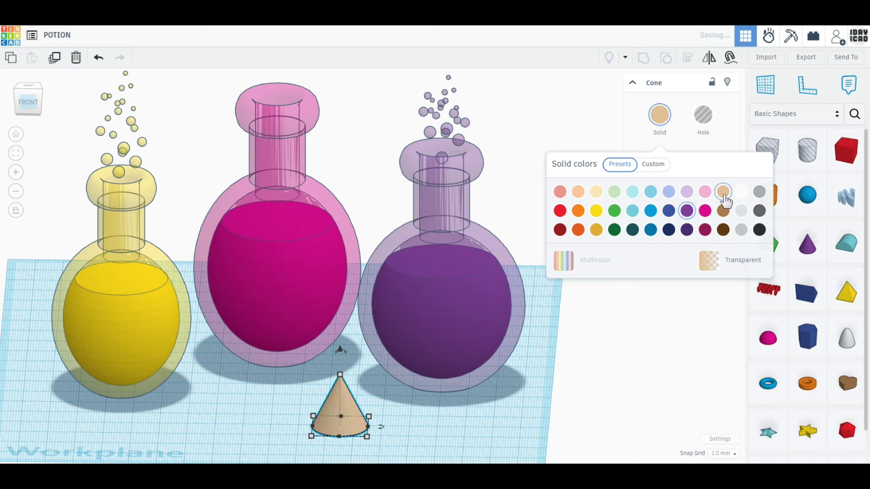
pyautogui.click(660, 119)
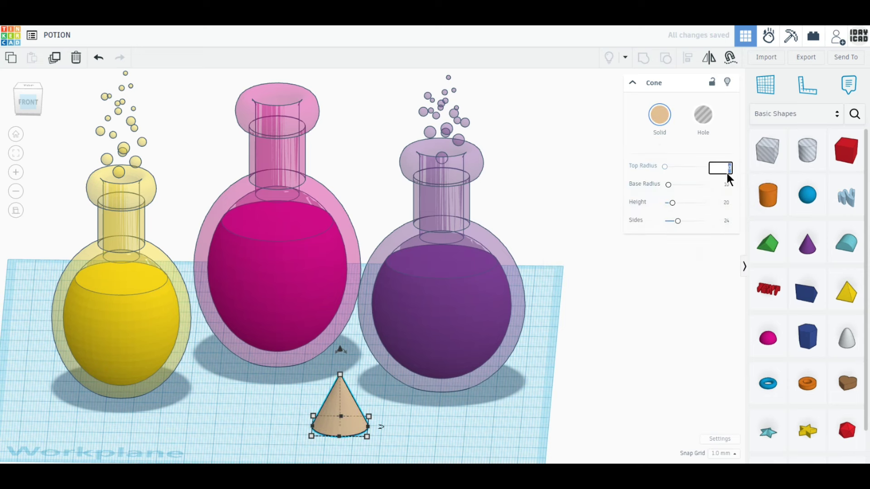
# Step: Set the cone's top radius to 8 and resize its base to 16 by 16 mm
pyautogui.write('8')
pyautogui.press('Return')
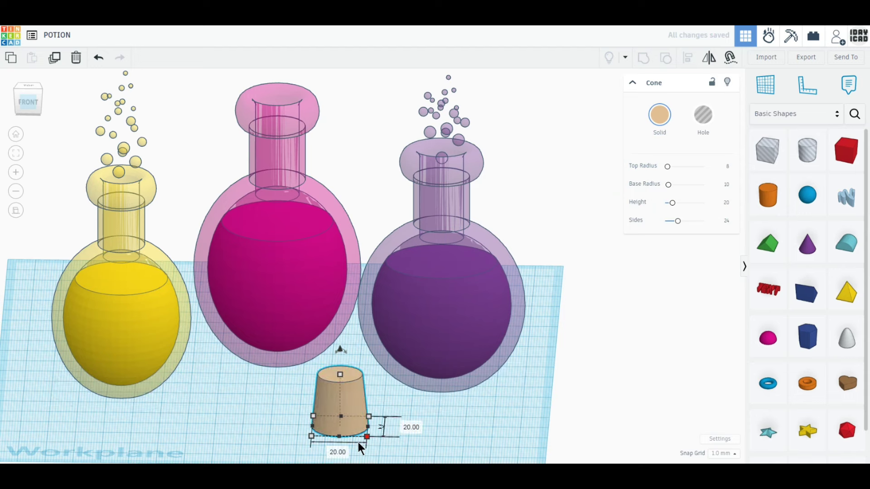
pyautogui.click(337, 452)
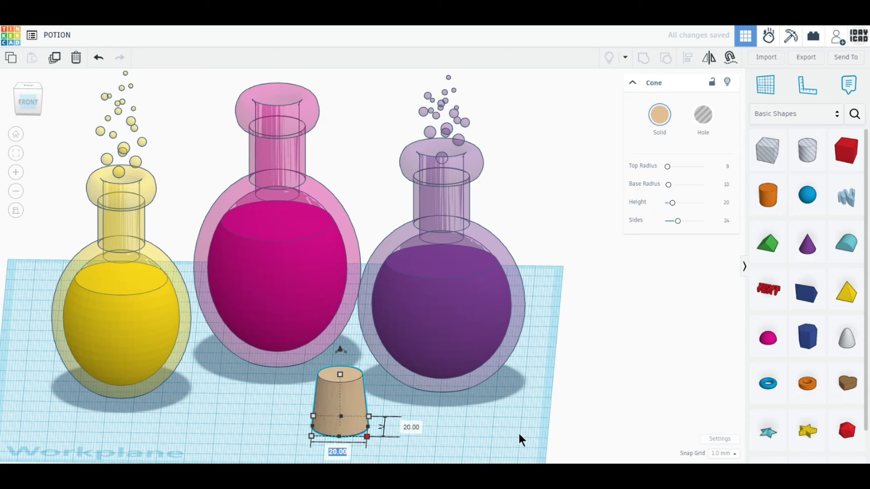
pyautogui.write('16')
pyautogui.press('Return')
pyautogui.click(398, 428)
pyautogui.write('16')
pyautogui.press('Return')
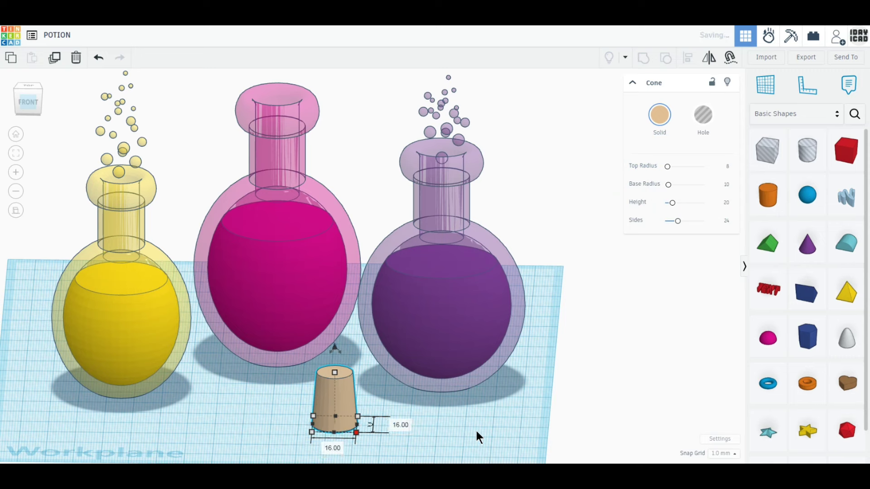
# Step: Turn the tapered tan cone upside down by 180° and raise it 84 mm above the workplane
pyautogui.moveTo(336, 349); pyautogui.dragTo(339, 420)
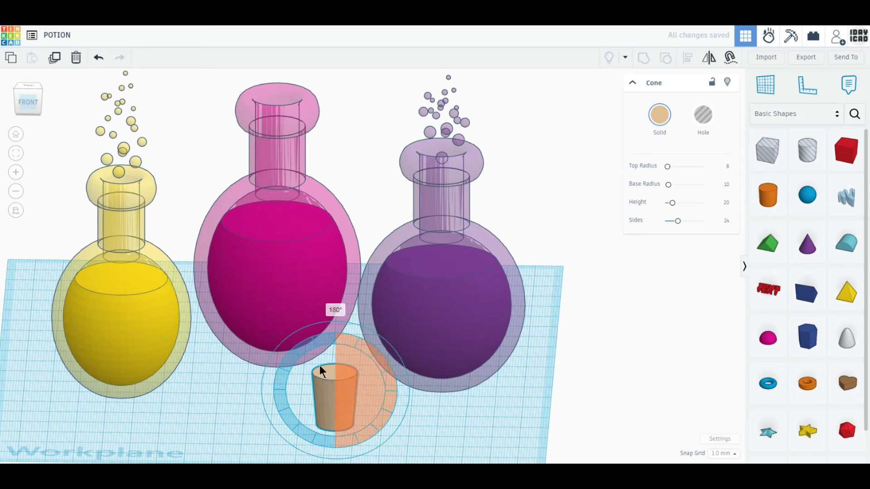
pyautogui.click(27, 103)
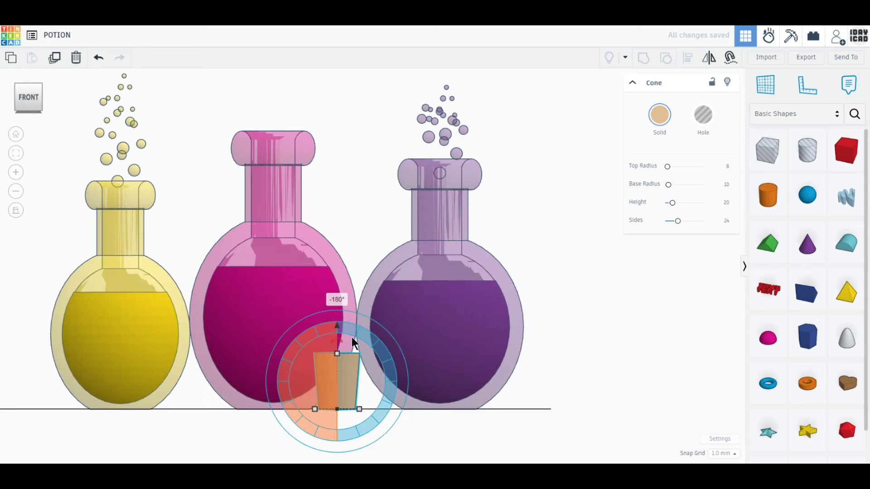
pyautogui.moveTo(338, 329); pyautogui.dragTo(330, 93)
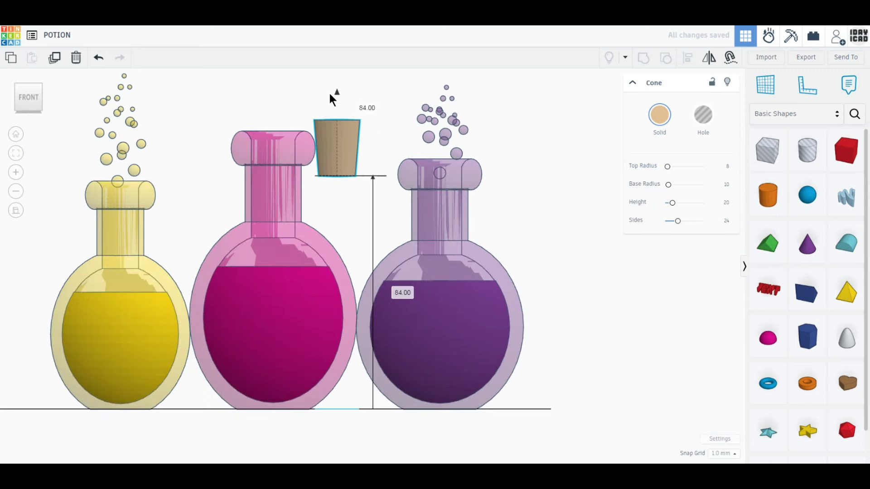
pyautogui.click(29, 78)
pyautogui.click(228, 331)
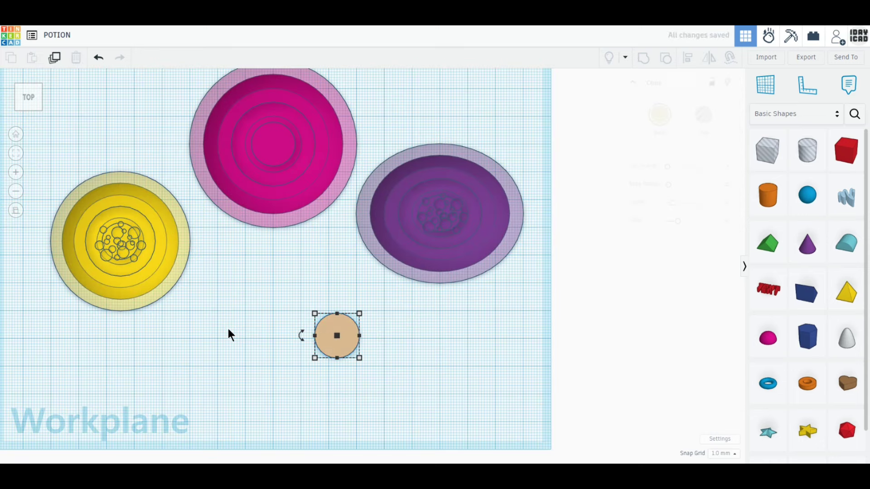
# Step: Move the tan cork 23 mm to the left and 69 mm back, centering it in the pink bottle's neck
pyautogui.moveTo(341, 344); pyautogui.dragTo(279, 157)
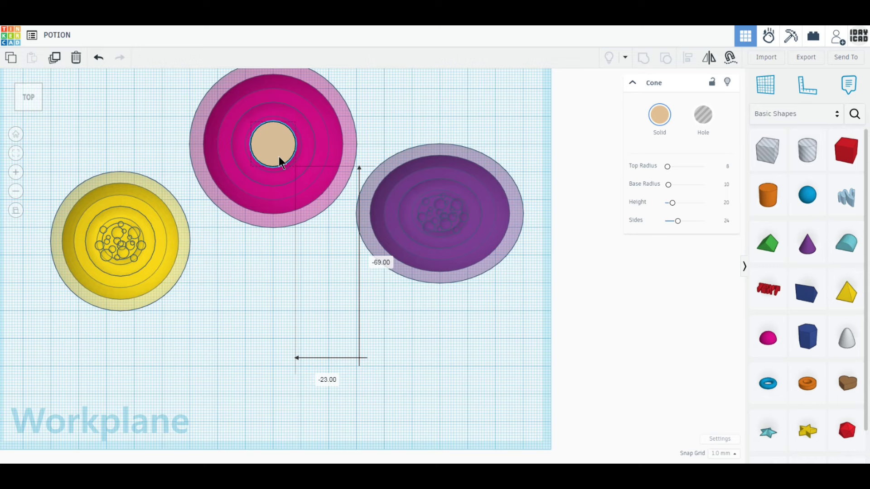
pyautogui.click(32, 116)
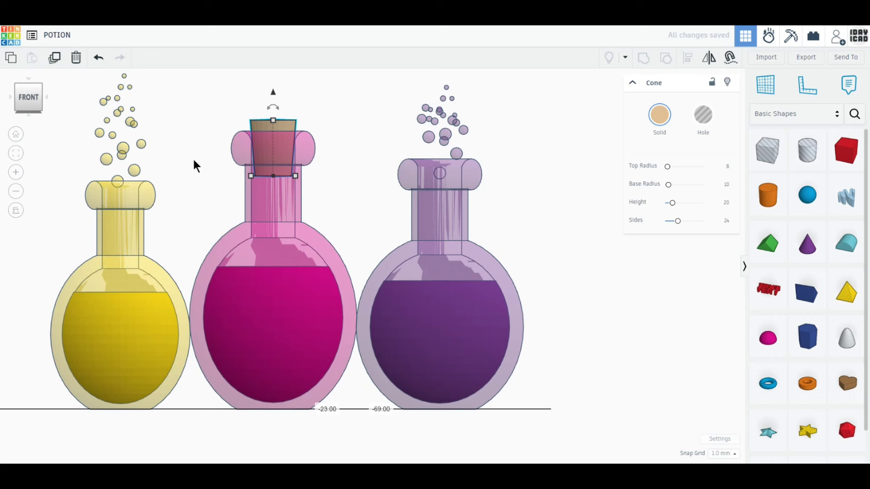
pyautogui.click(354, 213)
# Step: Switch to perspective view, collapse the shapes library and examine the three finished bottles from the home angle and a lower front angle
pyautogui.scroll(-2, 354, 276)
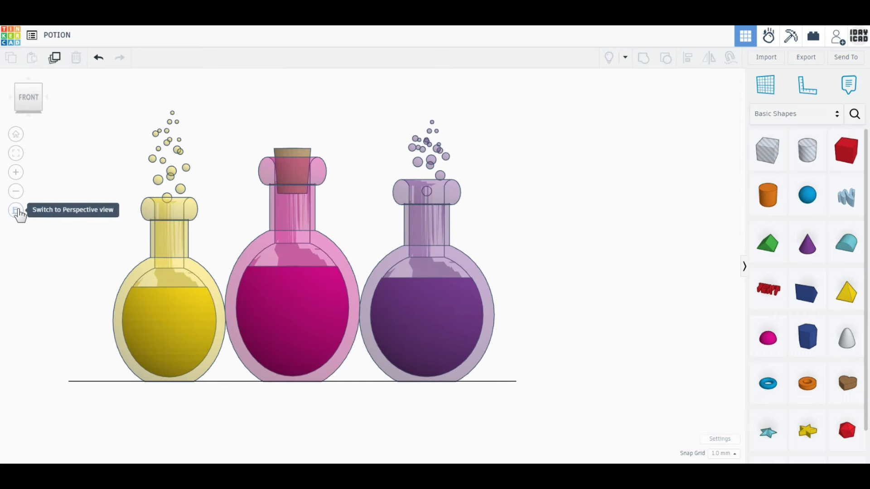
pyautogui.click(16, 211)
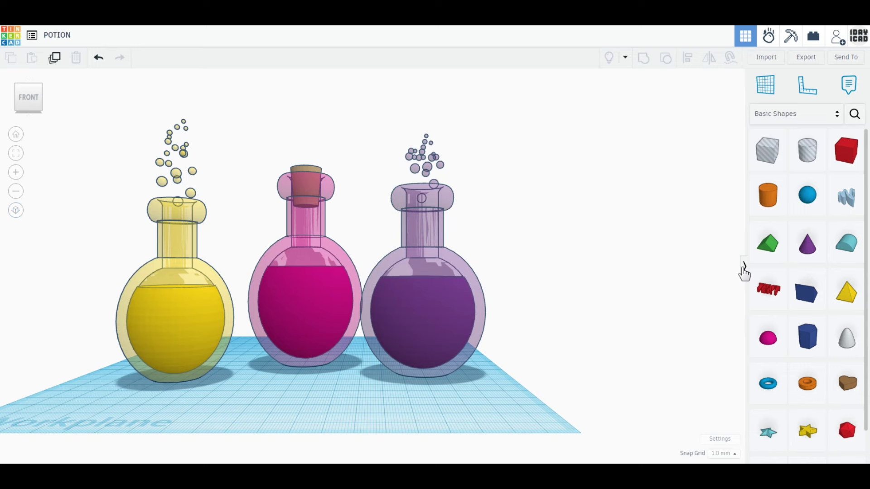
pyautogui.click(743, 266)
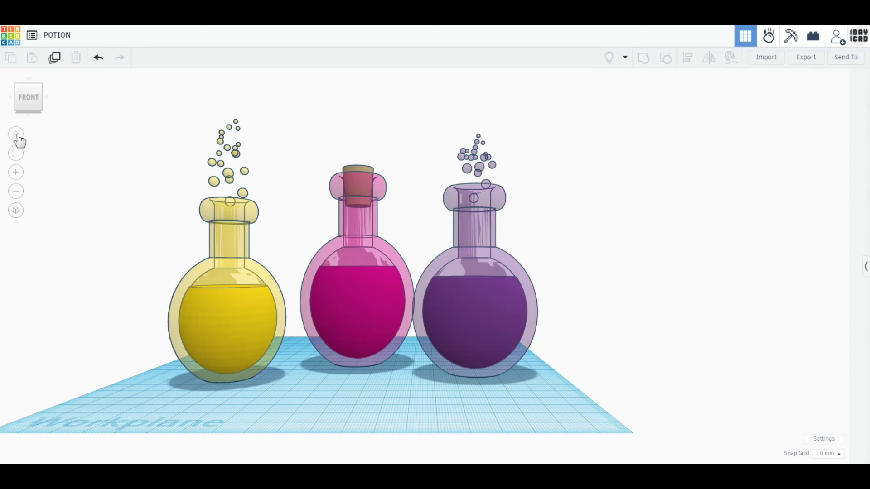
pyautogui.click(17, 136)
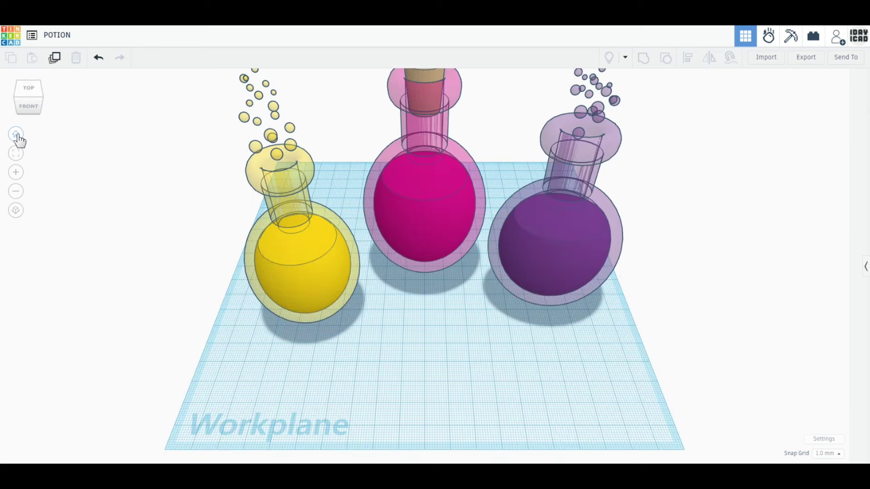
pyautogui.moveTo(447, 349); pyautogui.dragTo(449, 361, button='right')
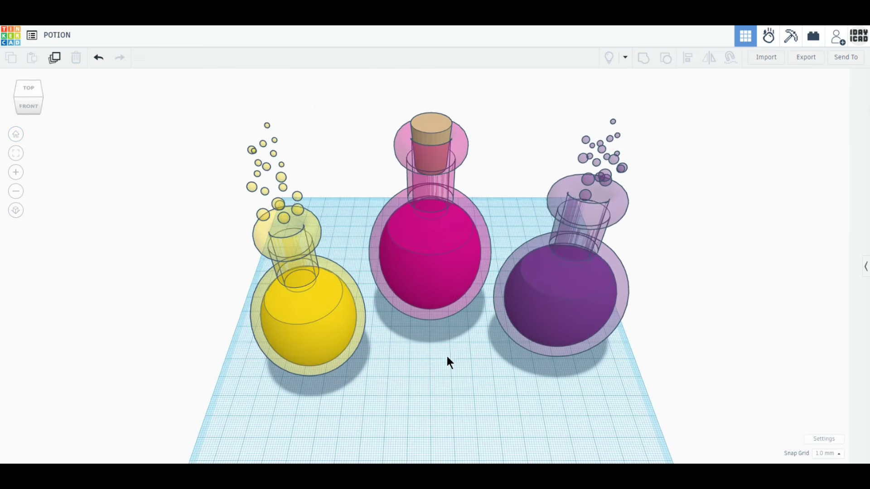
pyautogui.moveTo(432, 398)
pyautogui.mouseDown(button='right')
pyautogui.moveTo(431, 346)
pyautogui.moveTo(425, 404)
pyautogui.mouseUp(button='right')
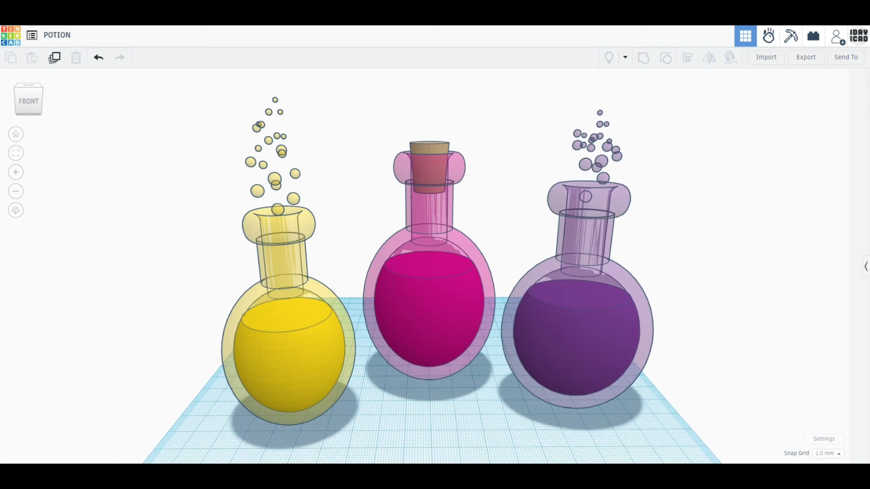